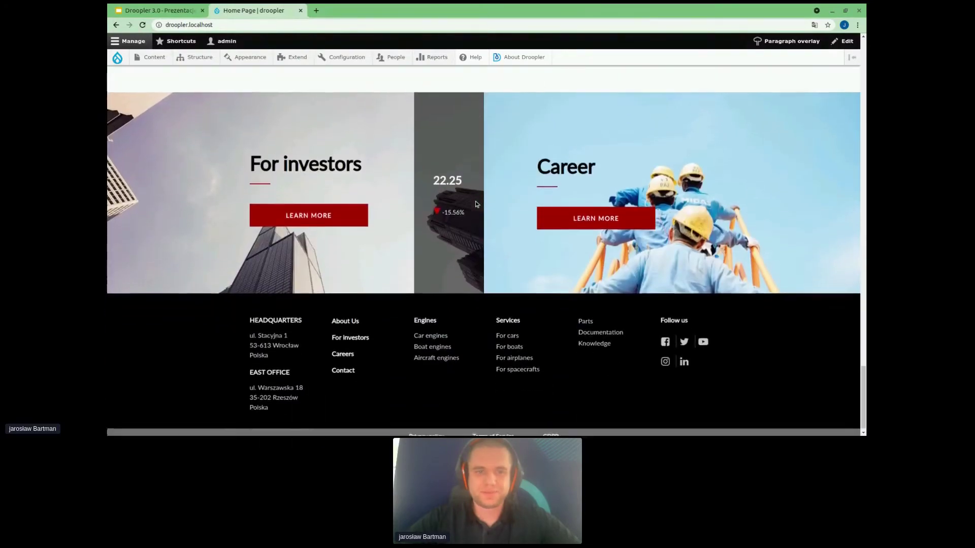
Step: Open the home page's edit form and look over its contents
scroll(476, 204, "up", 8)
scroll(475, 203, "up", 10)
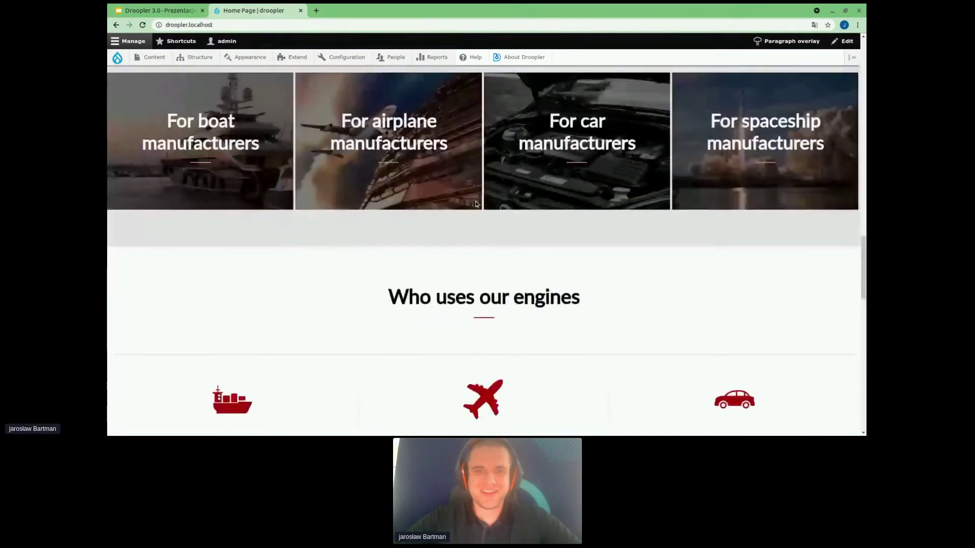
scroll(475, 203, "up", 8)
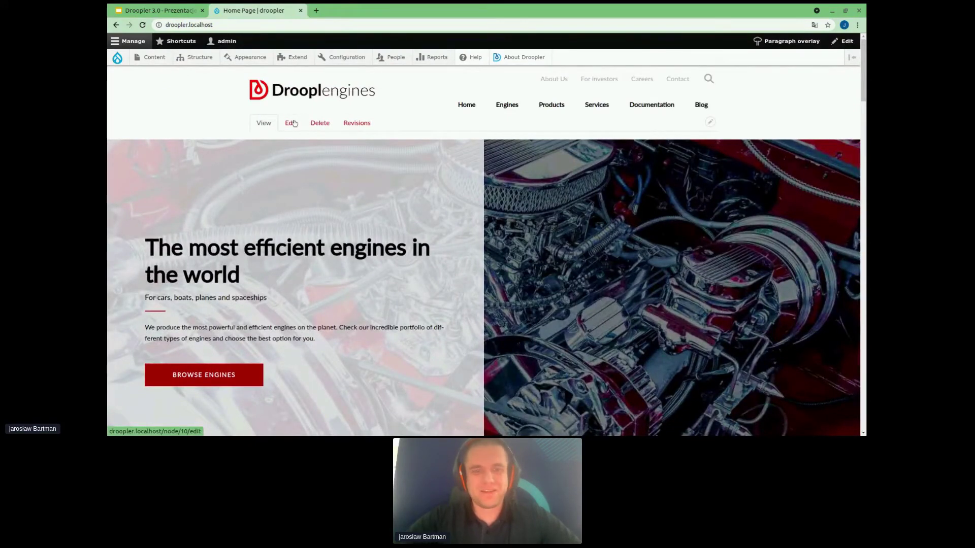
left_click(293, 123)
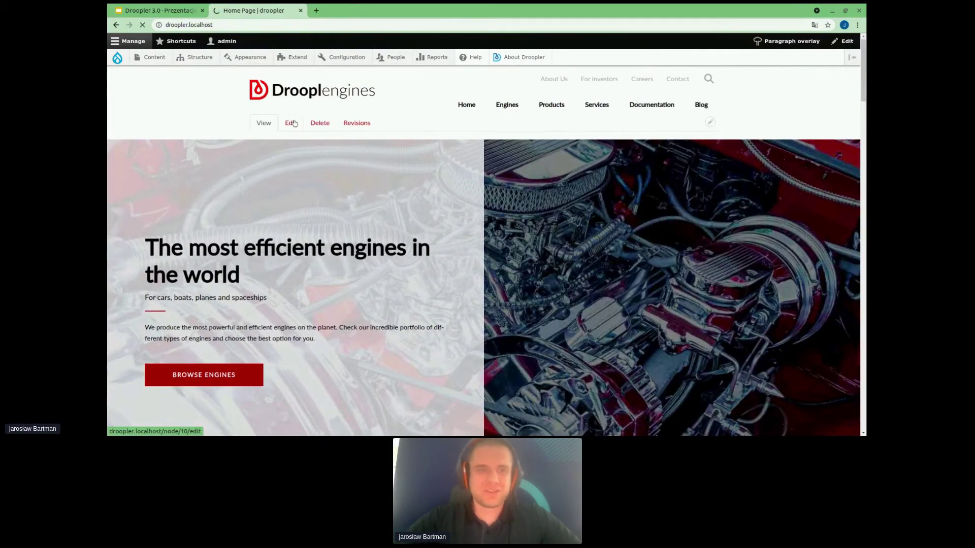
scroll(327, 158, "down", 3)
scroll(328, 158, "up", 3)
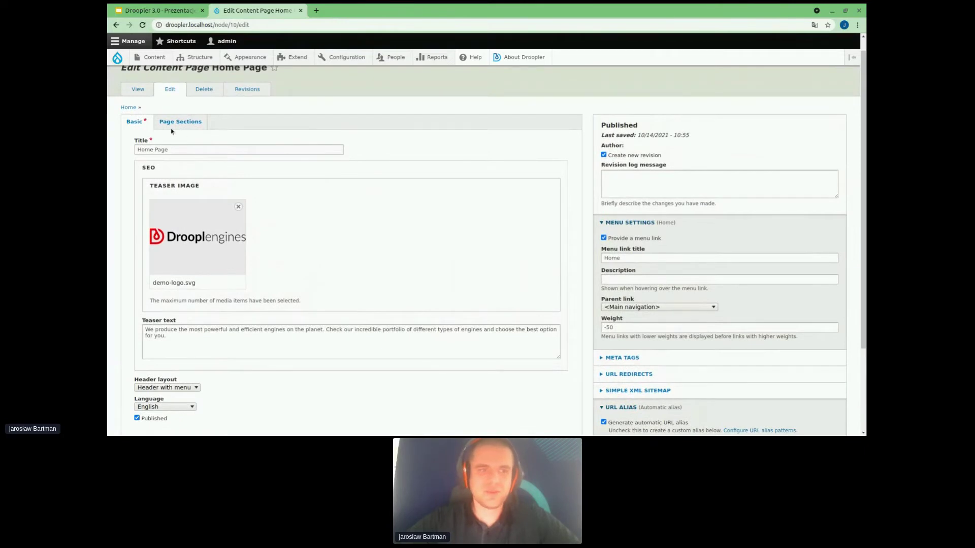
Step: Review the basic fields of the Home Page and set its header layout to Header disabled
left_click(186, 149)
triple_click(185, 148)
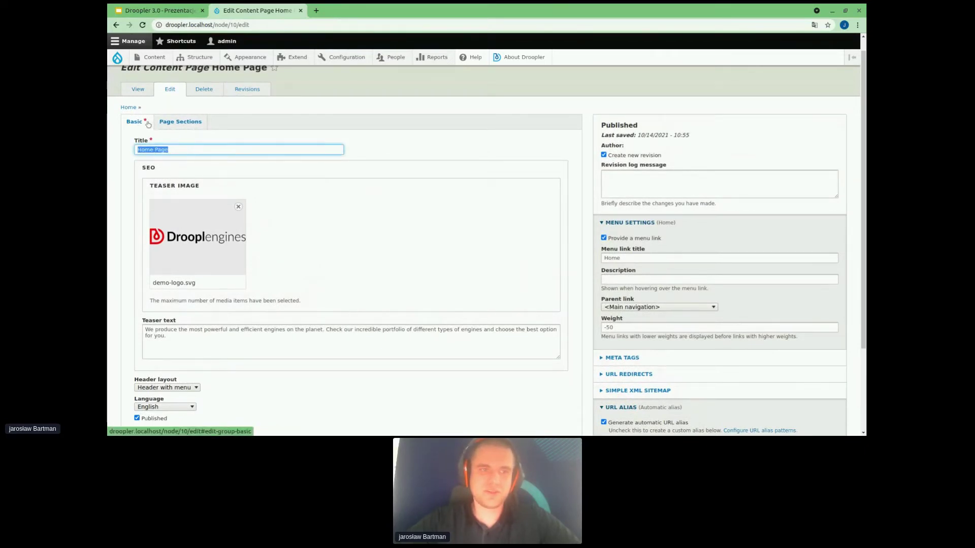
scroll(289, 156, "down", 2)
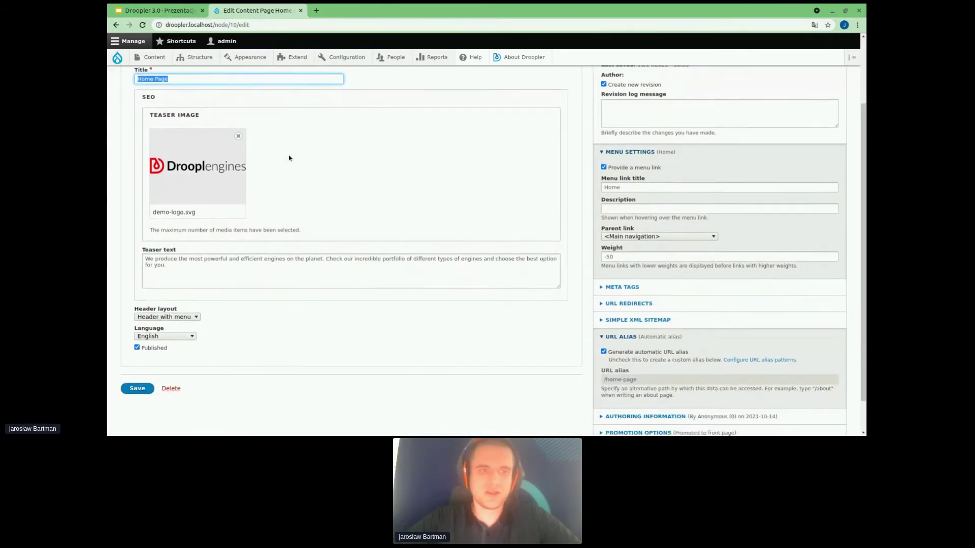
scroll(289, 158, "up", 1)
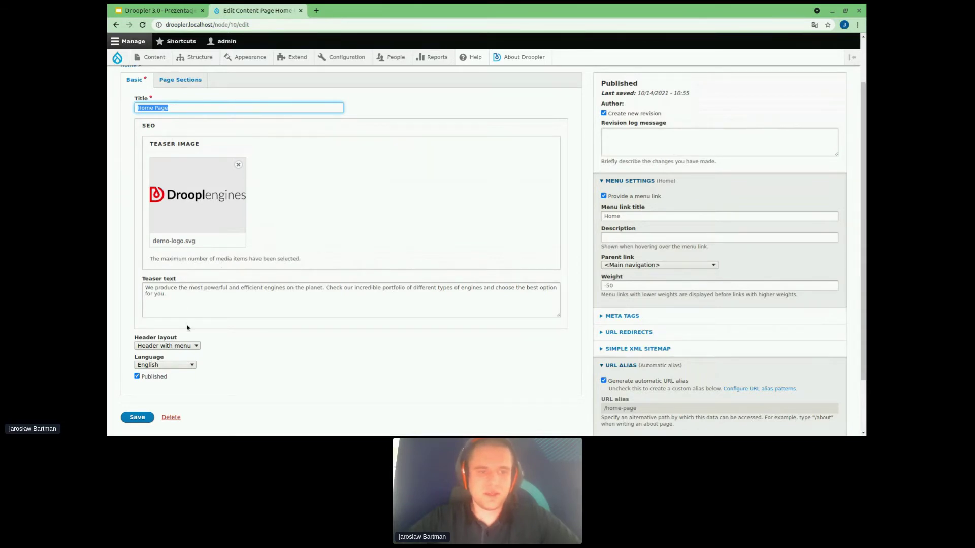
left_click(188, 347)
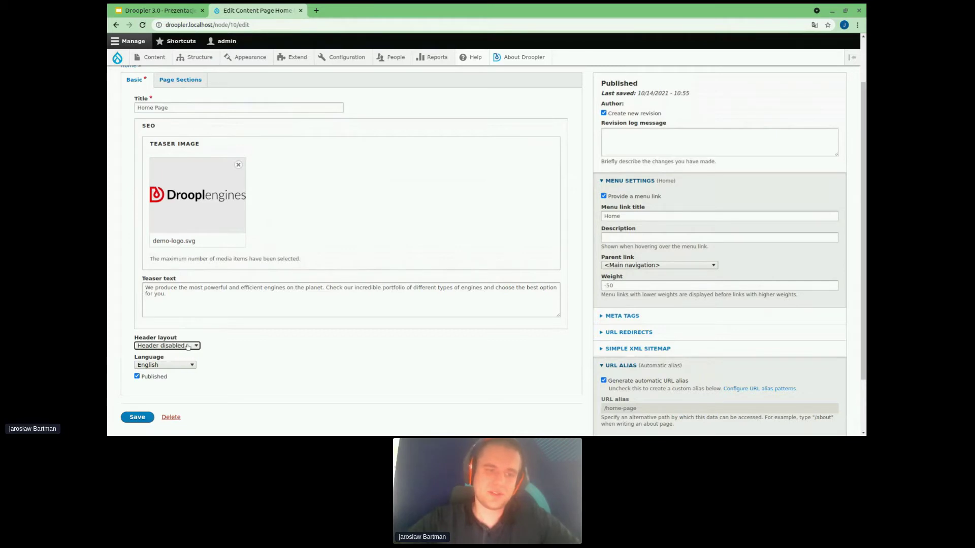
Step: Show the page's sections, collapse the menu settings, and look through the section types that can be added
left_click(190, 80)
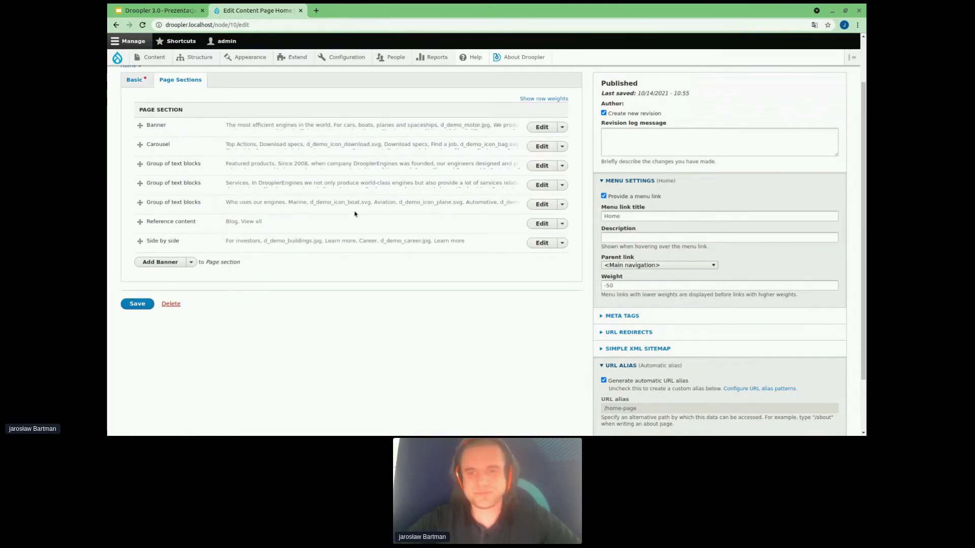
left_click(627, 180)
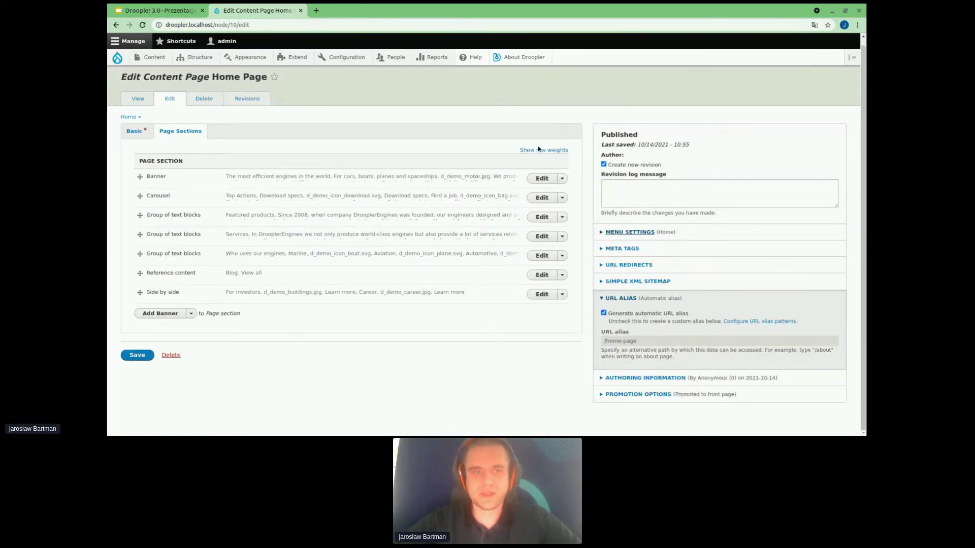
left_click(192, 313)
scroll(192, 325, "down", 2)
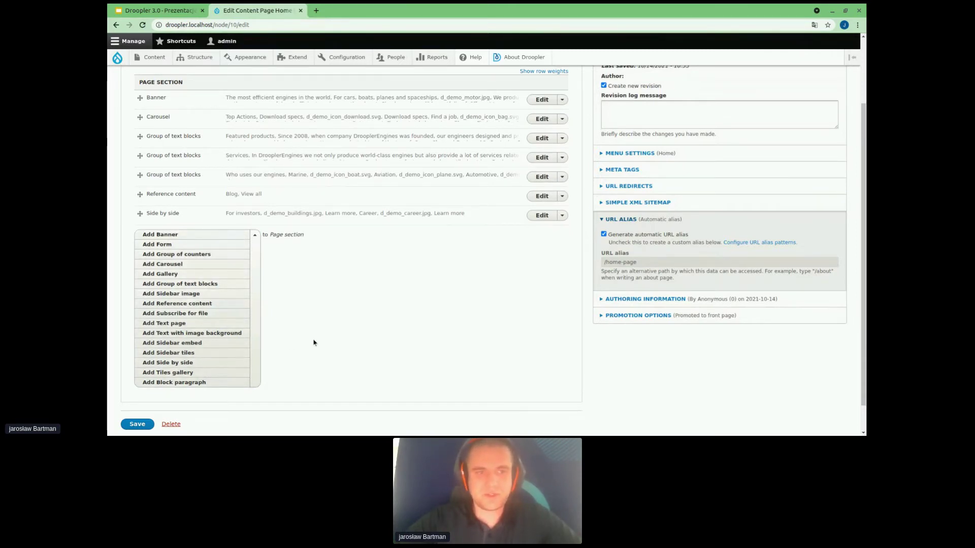
scroll(314, 343, "up", 3)
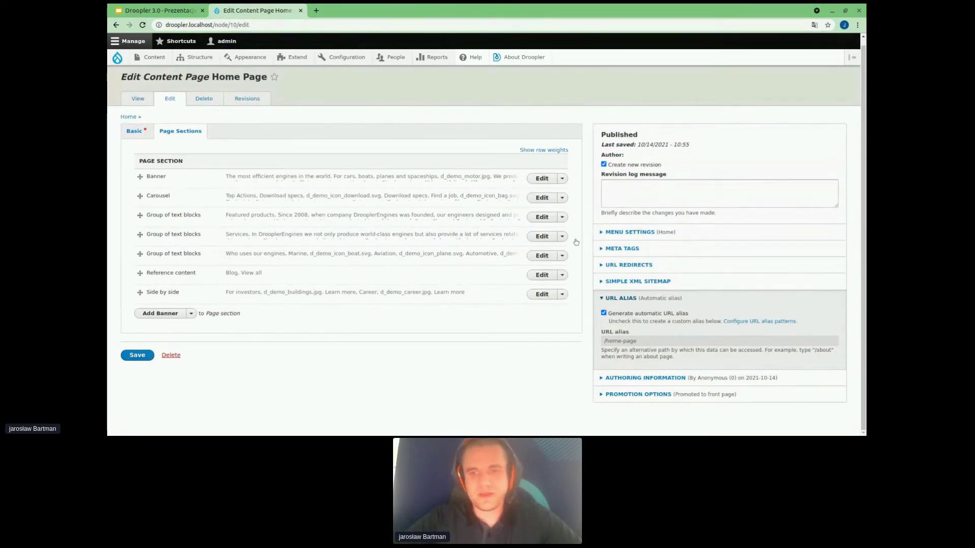
Step: Expand the page's meta tags, examine the page title tokens and the remaining fields, and collapse the group again
left_click(618, 249)
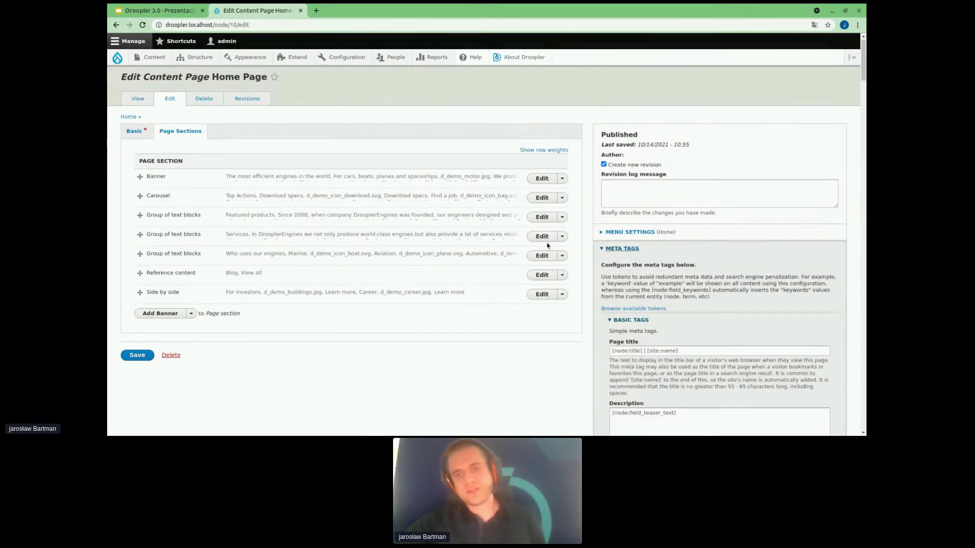
scroll(548, 246, "down", 1)
scroll(547, 245, "down", 1)
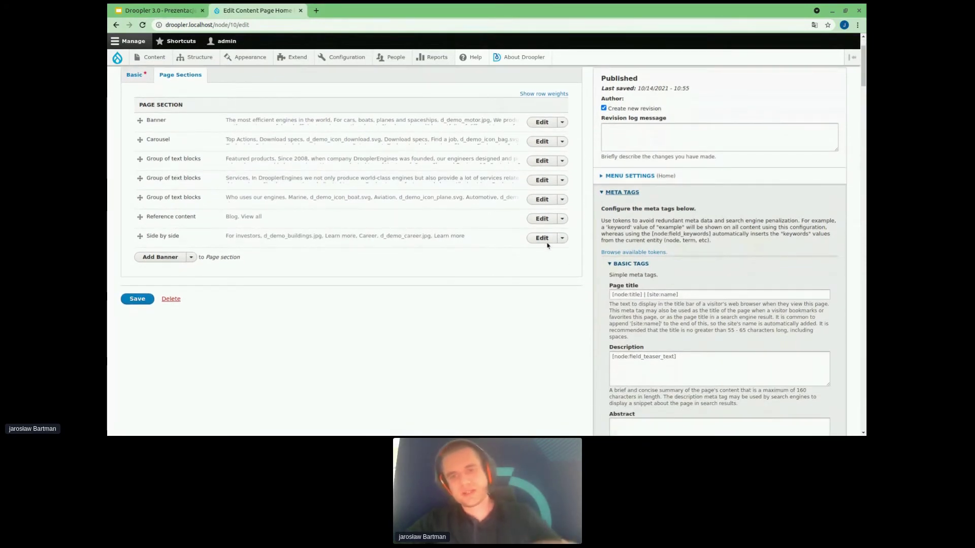
scroll(547, 246, "down", 1)
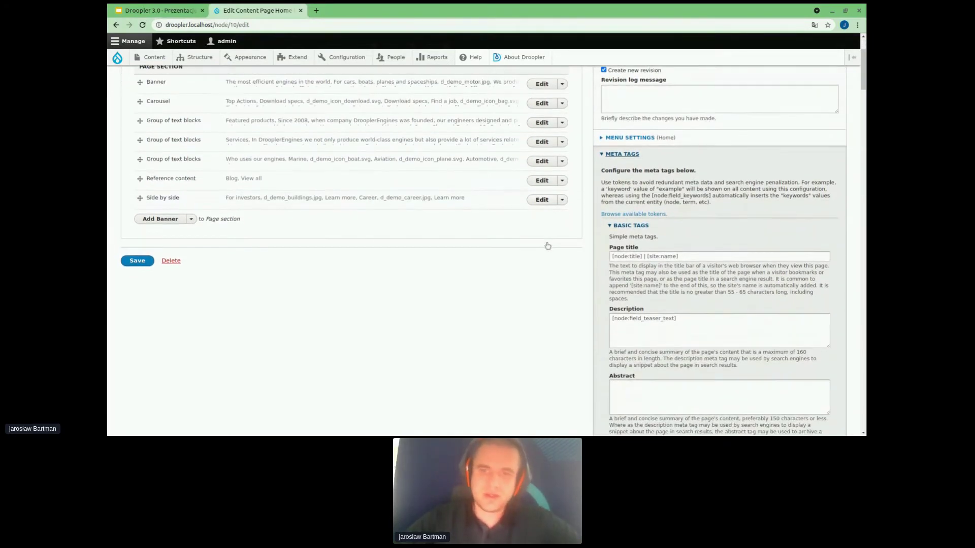
triple_click(637, 256)
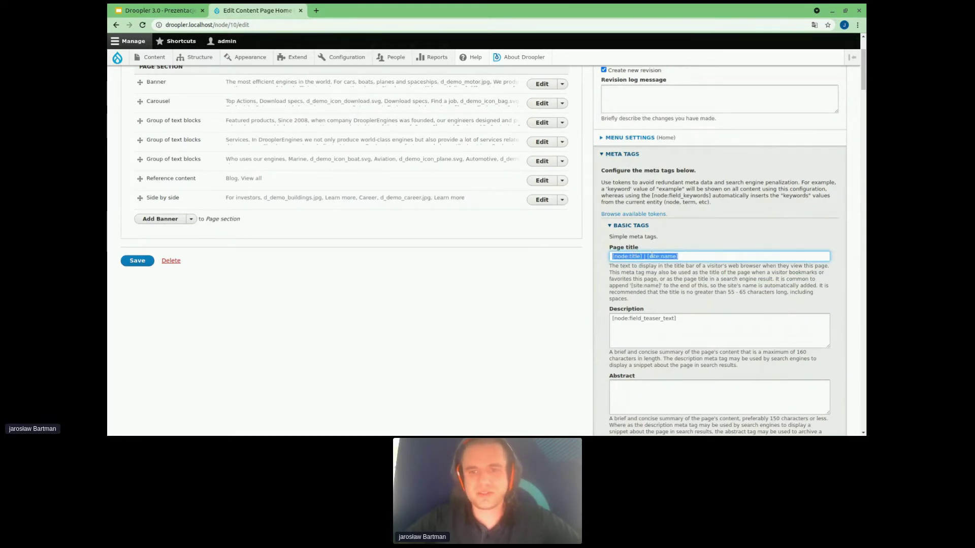
left_click(651, 256)
left_click_drag(610, 256, 697, 258)
left_click(697, 257)
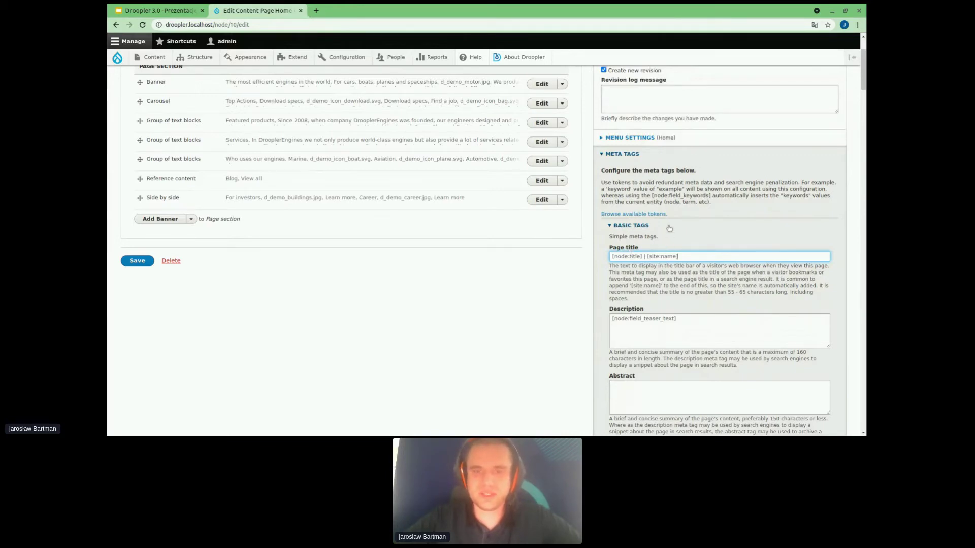
scroll(671, 250, "down", 10)
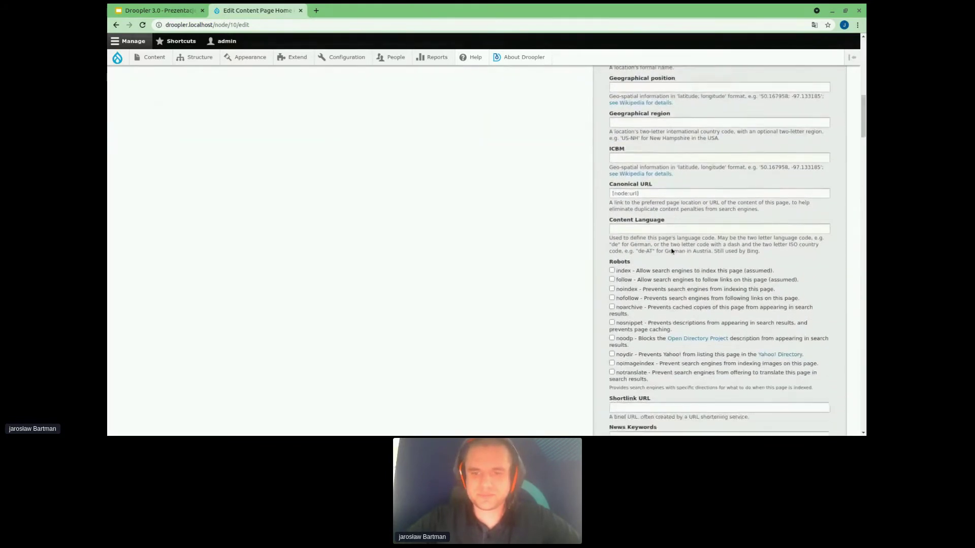
scroll(671, 251, "up", 15)
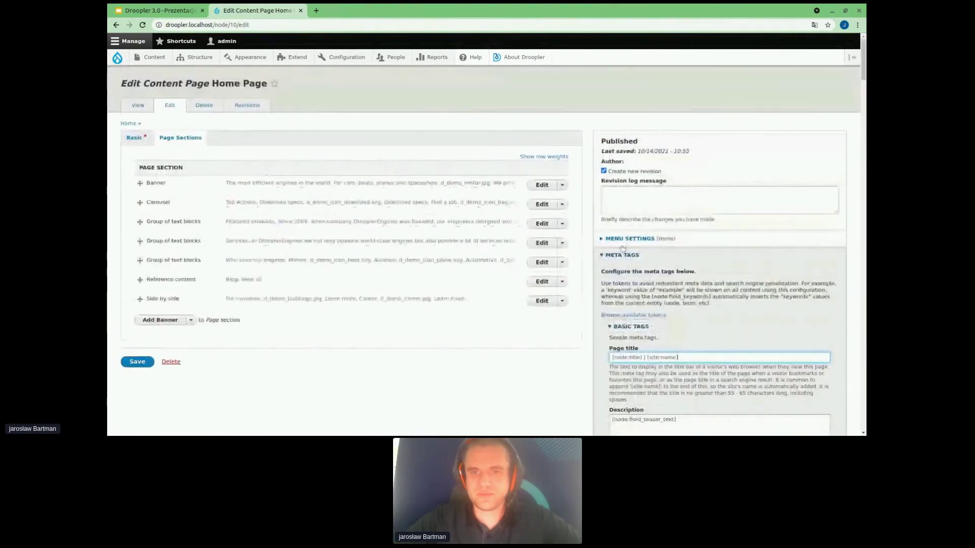
left_click(617, 256)
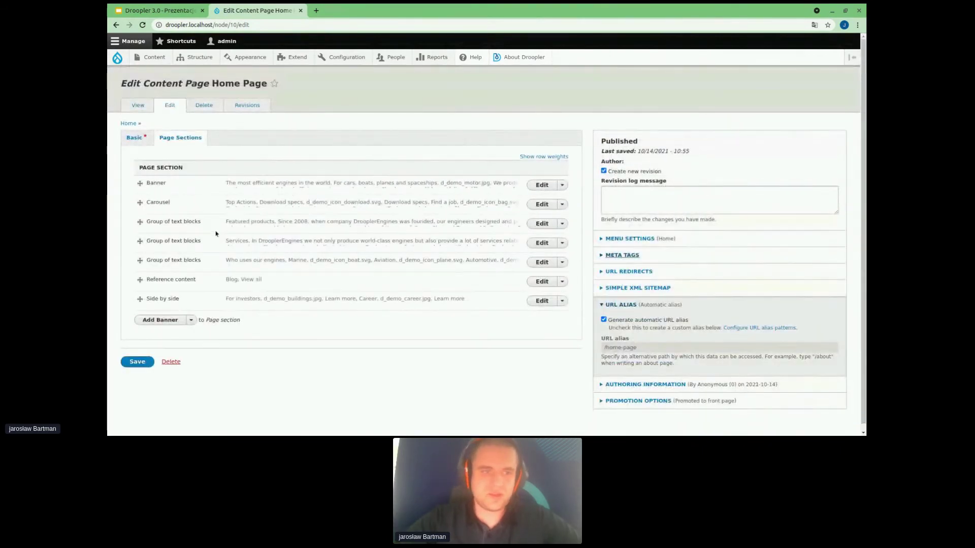
Step: Return to the public view of the home page and look through its sections, ending at the banner
left_click(137, 361)
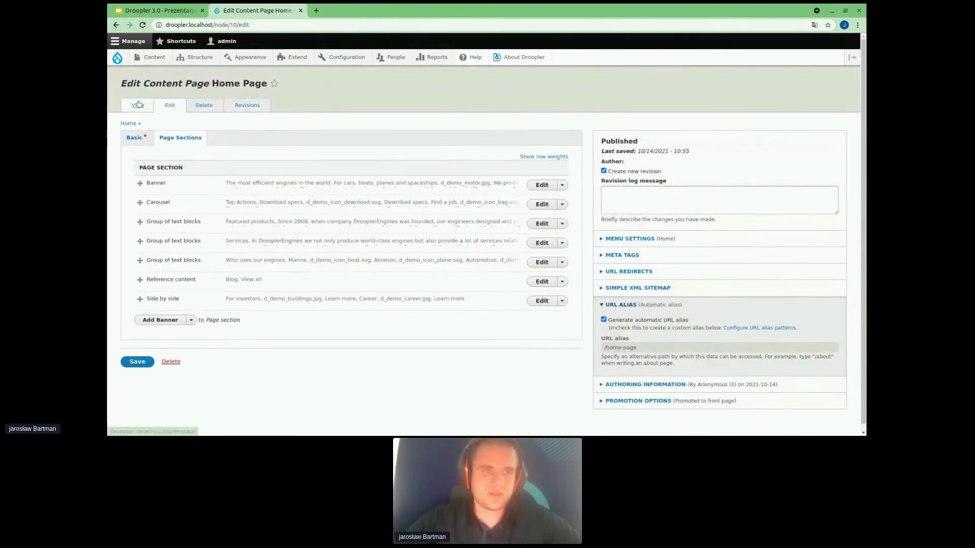
scroll(491, 192, "down", 10)
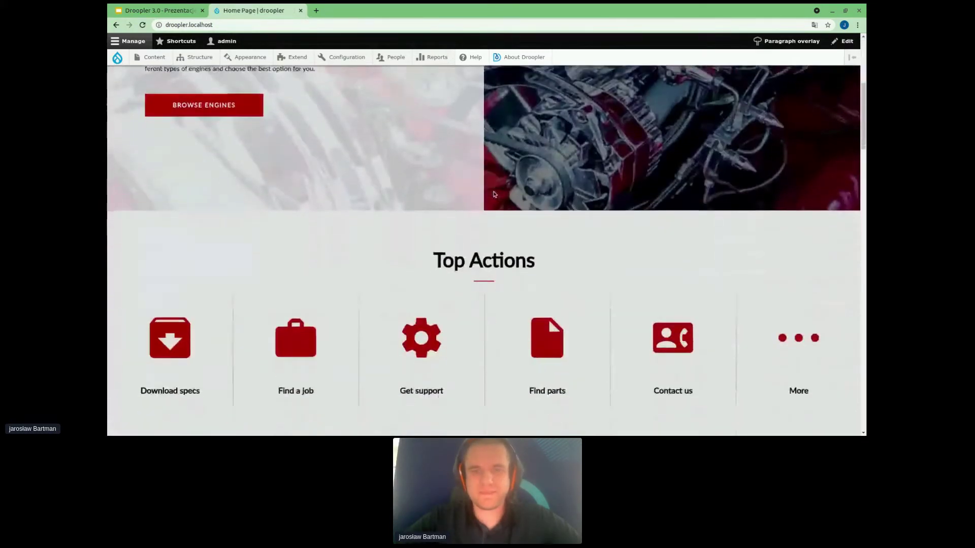
scroll(493, 194, "down", 15)
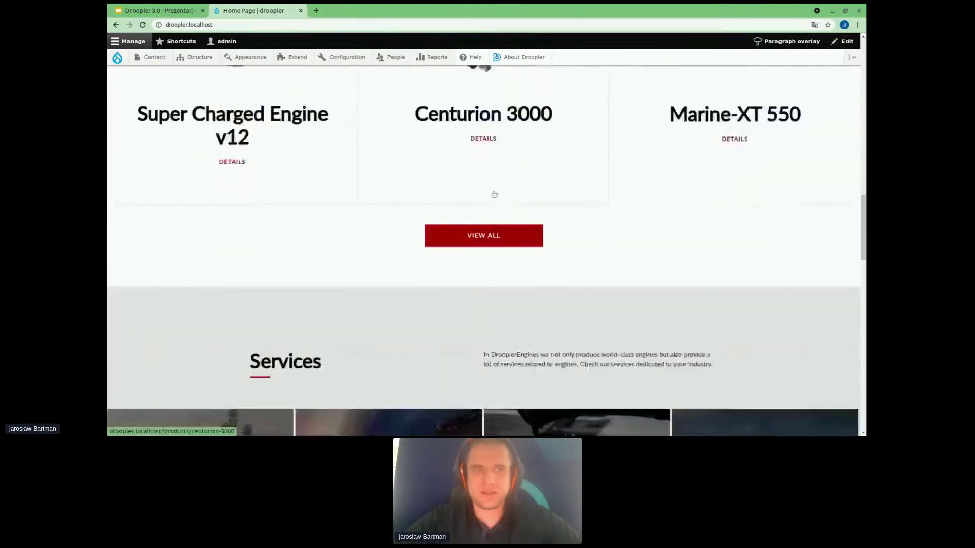
scroll(494, 194, "down", 3)
scroll(493, 194, "up", 20)
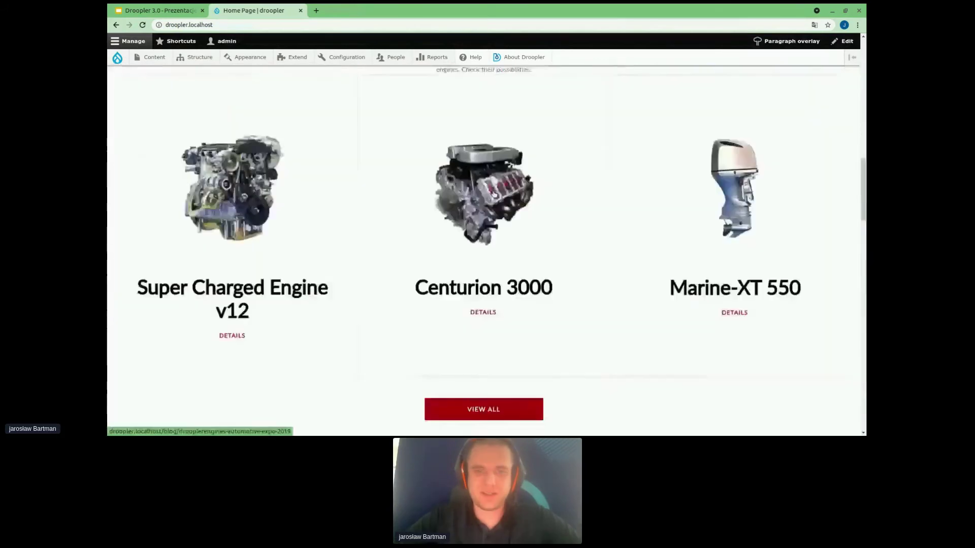
scroll(494, 195, "up", 5)
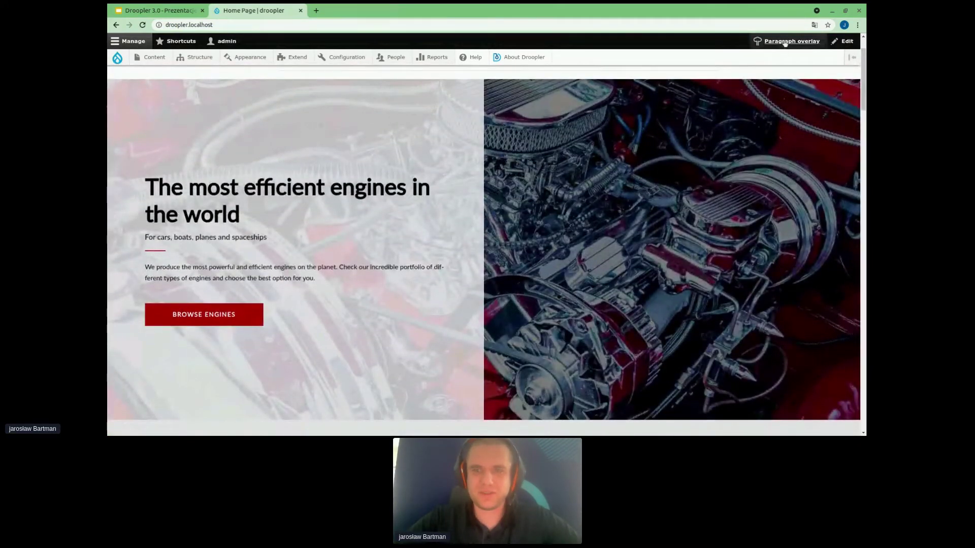
Step: Switch the paragraph overlay on, off and on again while inspecting the editing controls over the banner
left_click(785, 43)
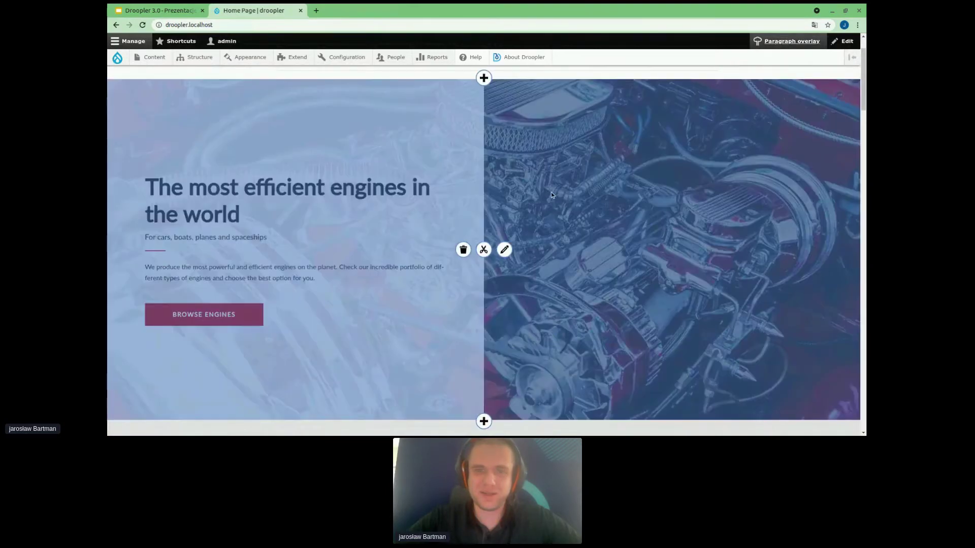
scroll(538, 200, "down", 1)
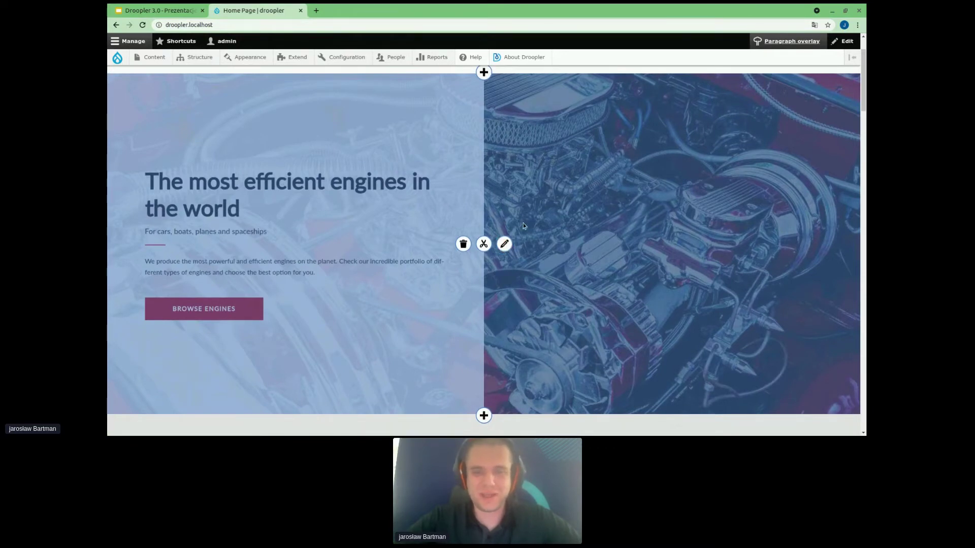
scroll(523, 226, "down", 2)
scroll(523, 225, "up", 1)
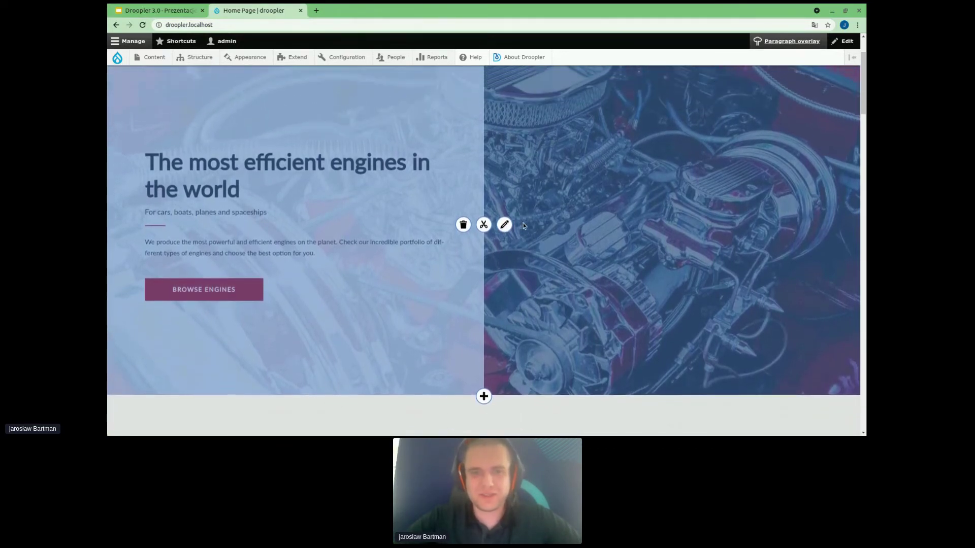
left_click(788, 41)
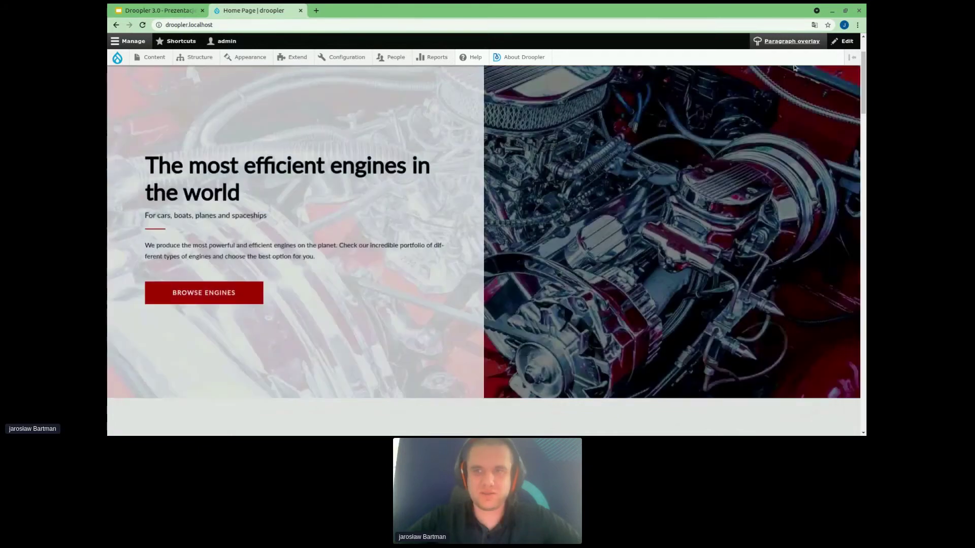
left_click(780, 42)
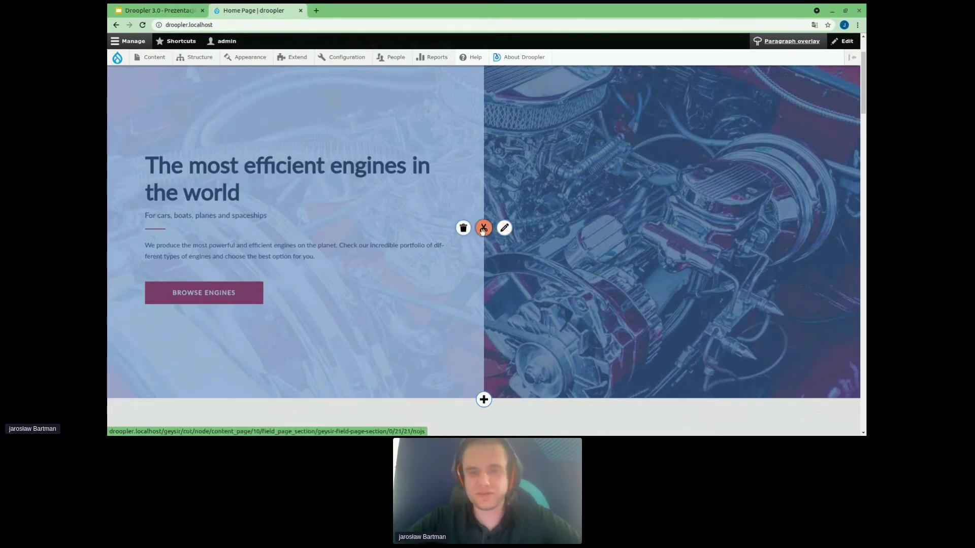
Step: Open the banner paragraph for editing from the overlay and review its basic fields, from main title to call-to-action link
left_click(504, 229)
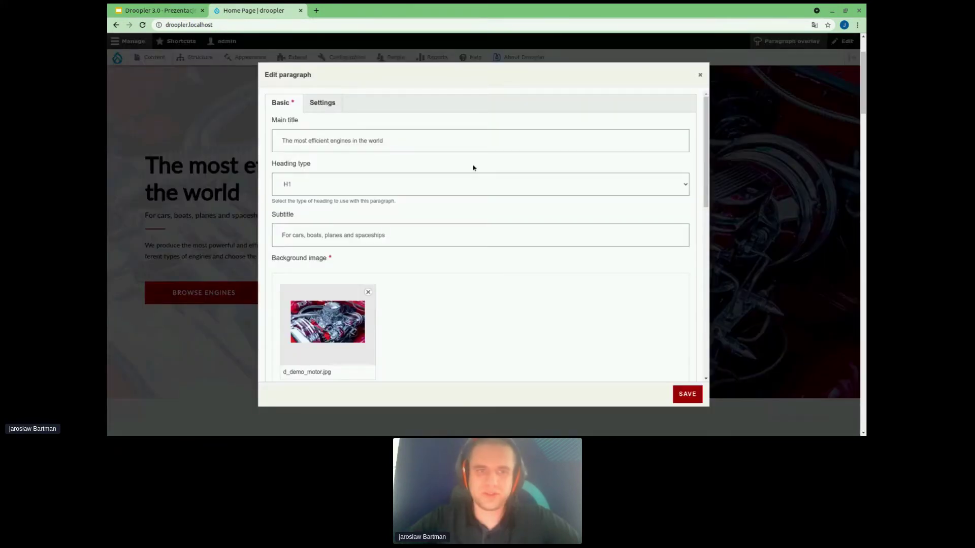
scroll(474, 166, "down", 3)
scroll(473, 168, "up", 3)
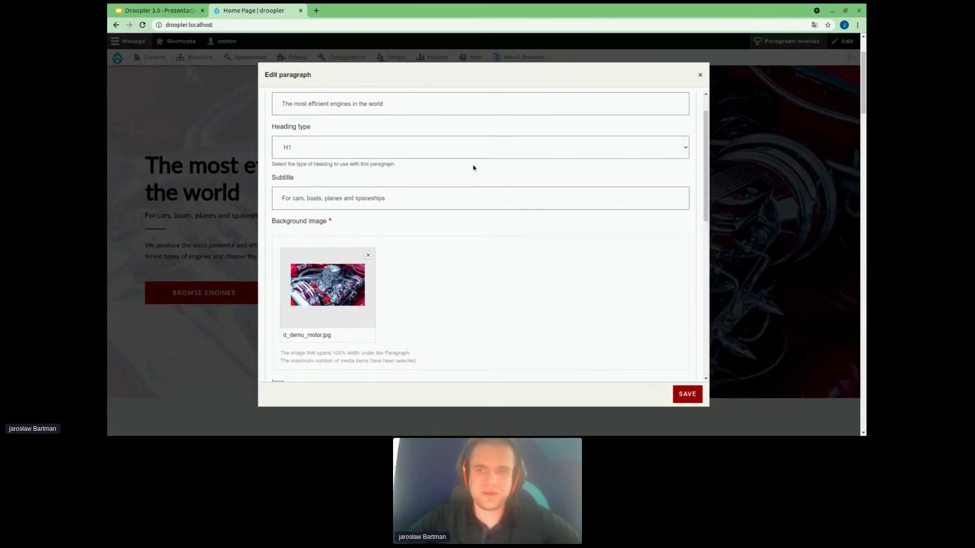
scroll(473, 167, "down", 10)
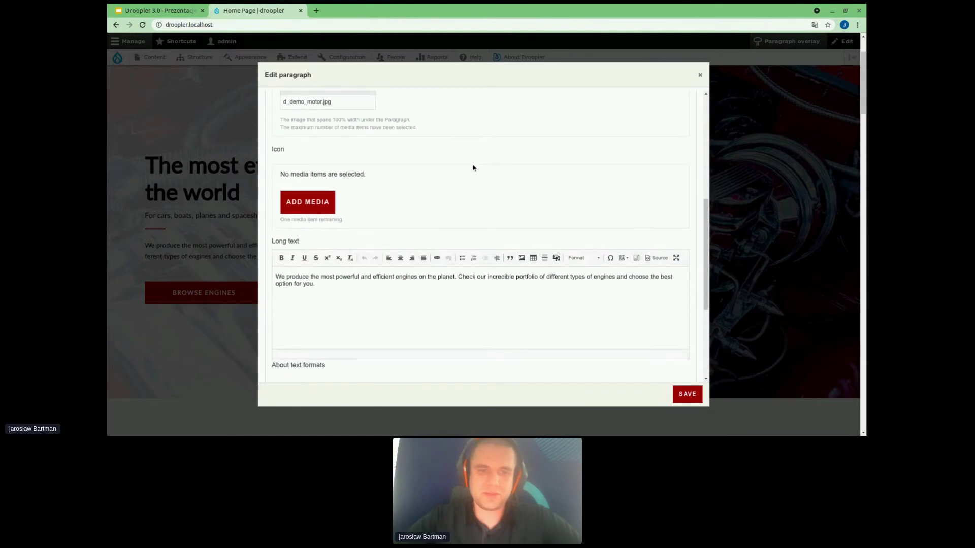
scroll(473, 167, "up", 5)
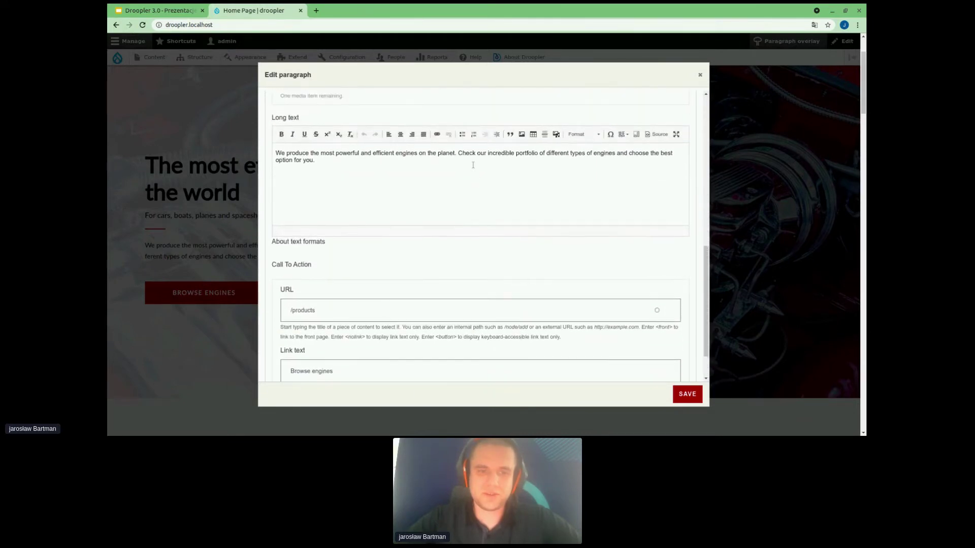
scroll(473, 165, "up", 3)
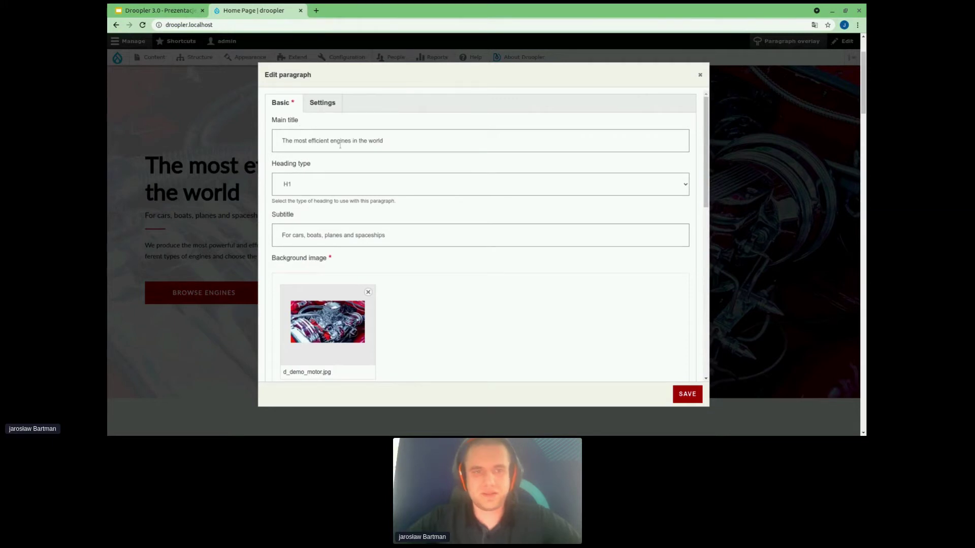
Step: Change the banner paragraph's main title to "Hello DrupalCamp" and save the paragraph
left_click(398, 144)
key("ctrl+a")
type("Hello Drupal")
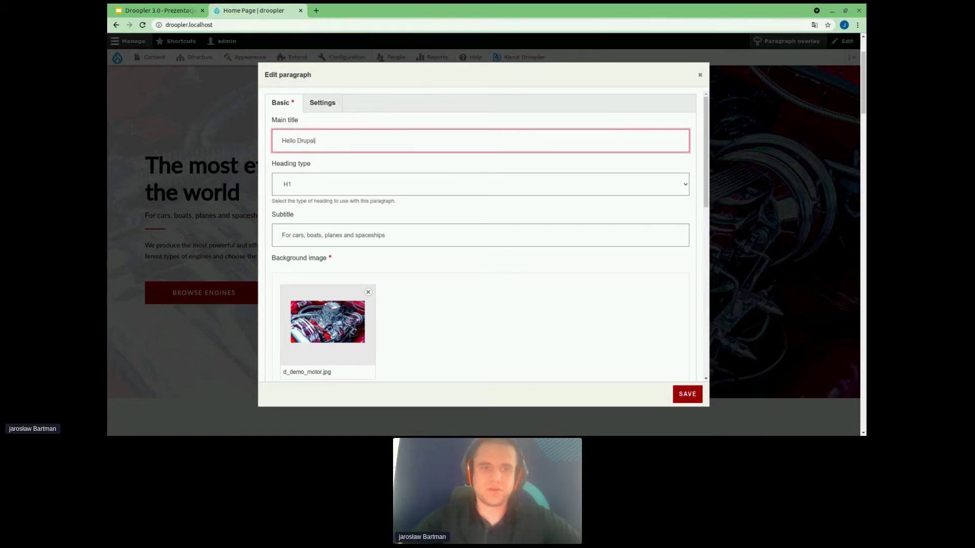
left_click(685, 398)
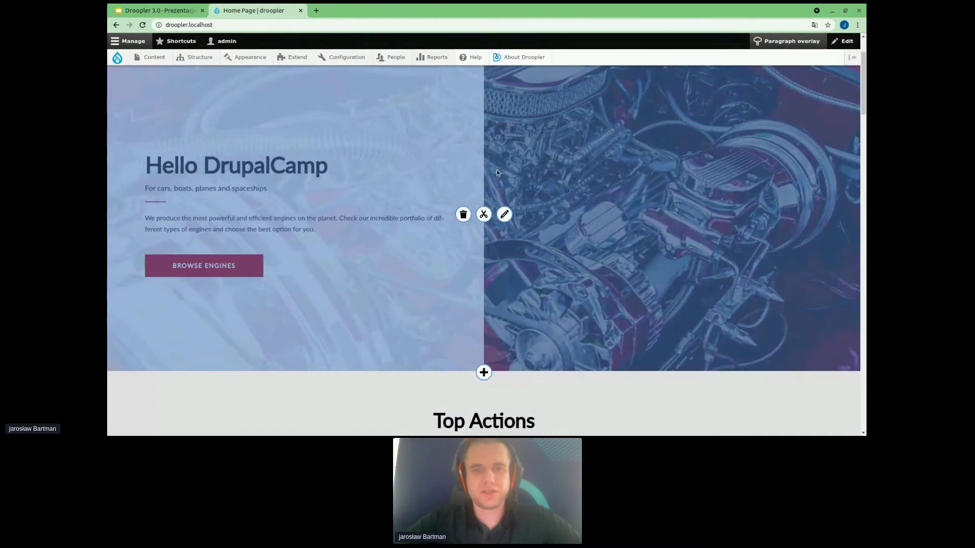
Step: Cut the Services section and paste it between the Top Actions and Featured products sections
scroll(586, 171, "down", 4)
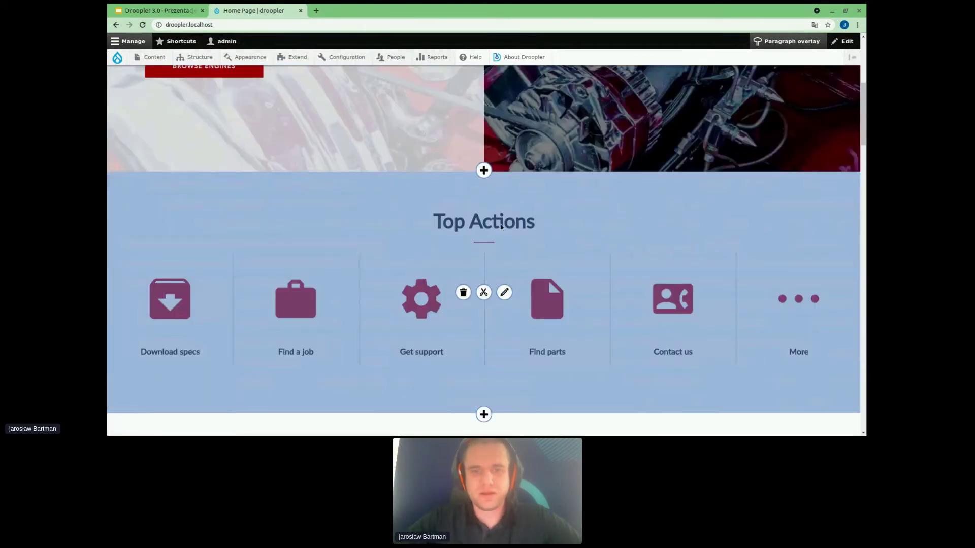
scroll(500, 226, "down", 4)
scroll(495, 227, "down", 1)
scroll(480, 226, "down", 8)
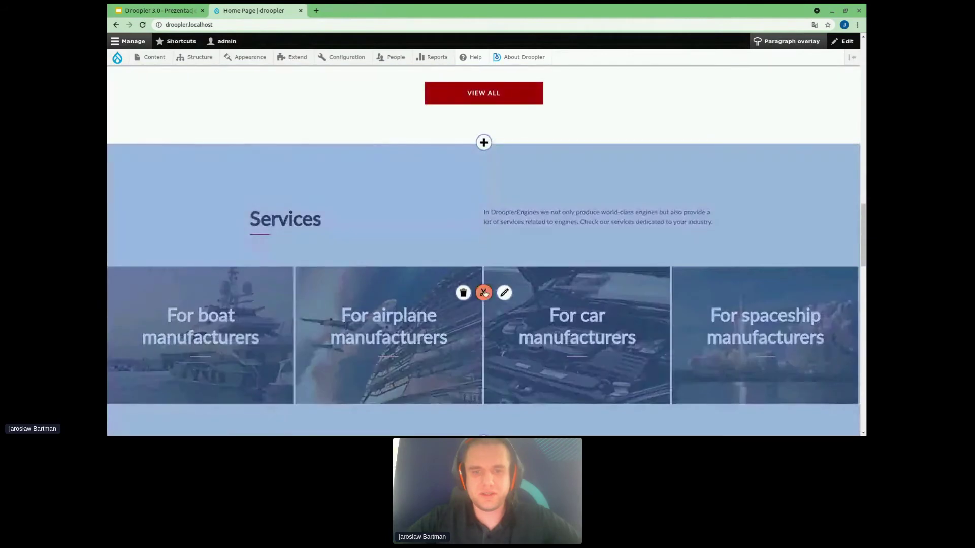
left_click(483, 293)
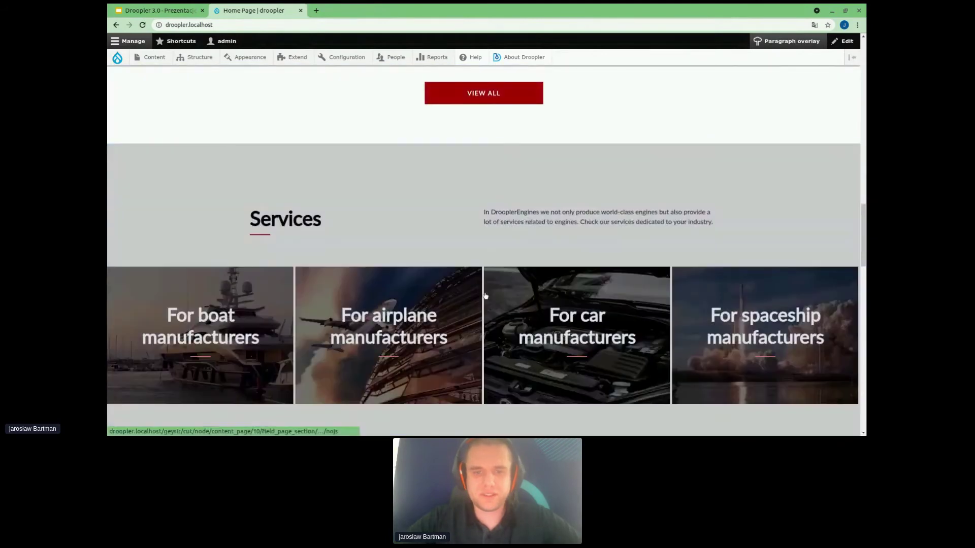
scroll(497, 241, "up", 8)
scroll(497, 240, "up", 1)
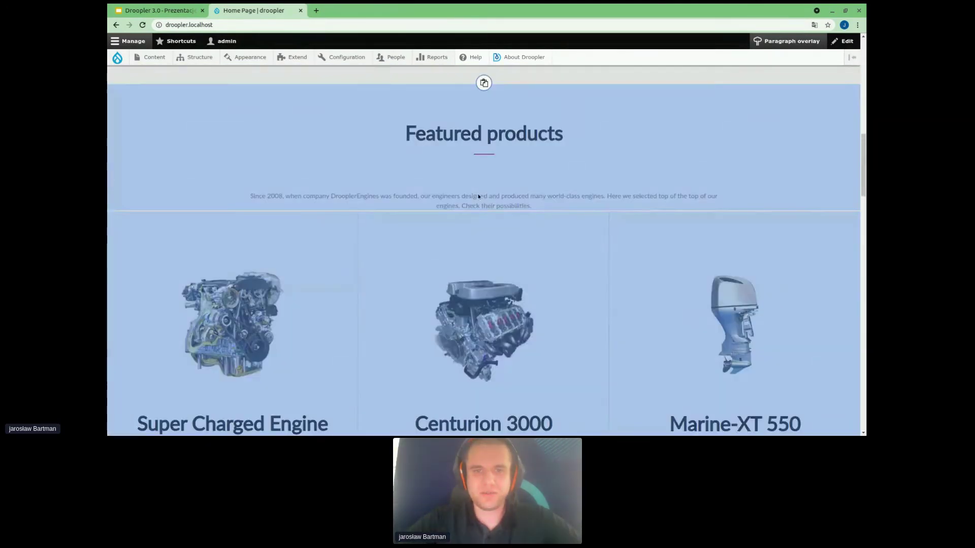
scroll(488, 149, "up", 4)
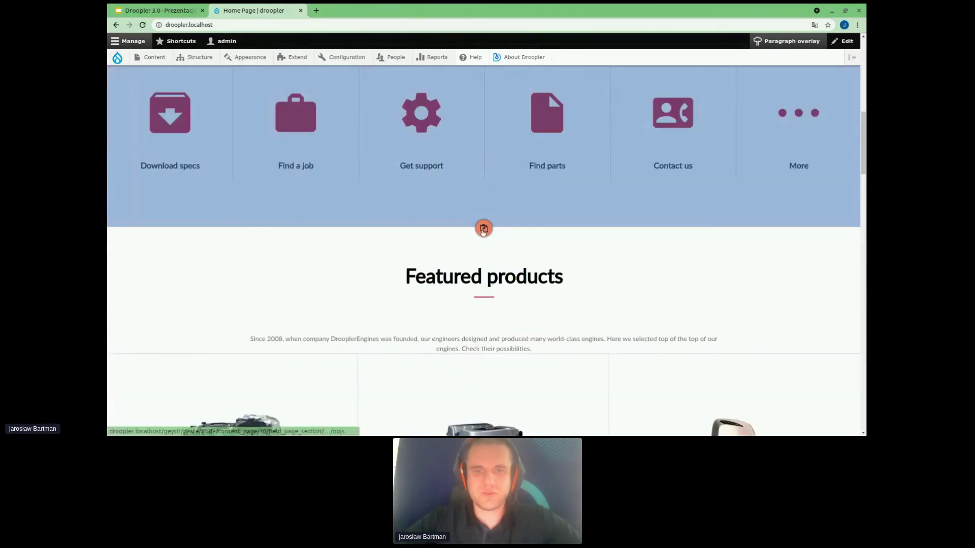
left_click(483, 229)
Step: Move the Services section directly below the banner, above Top Actions, by cutting and pasting it
scroll(507, 280, "down", 3)
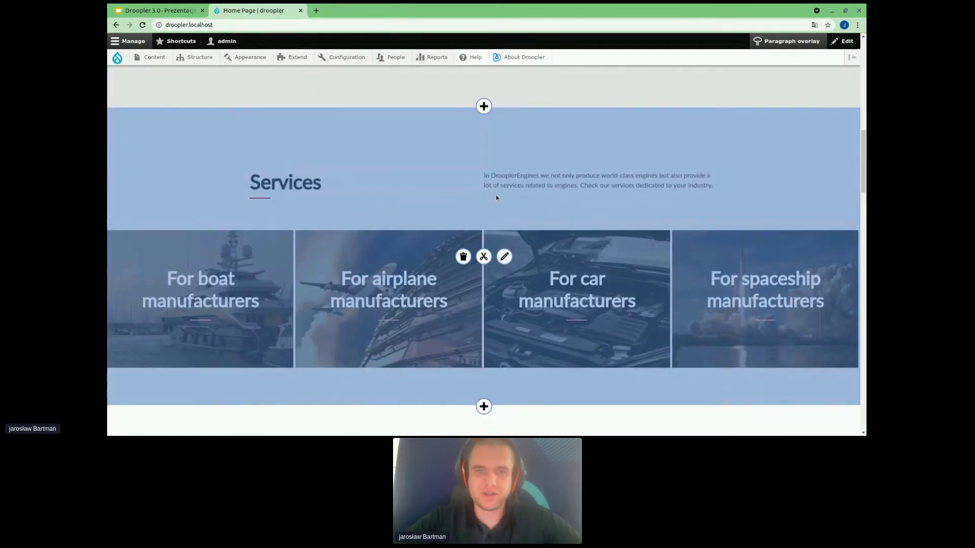
left_click(483, 256)
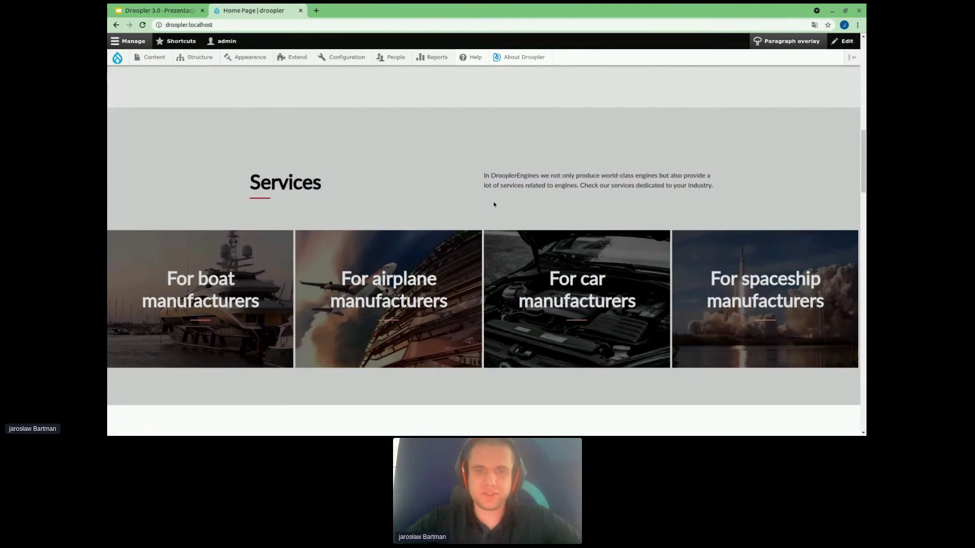
scroll(492, 205, "up", 5)
scroll(494, 204, "up", 7)
scroll(490, 206, "down", 4)
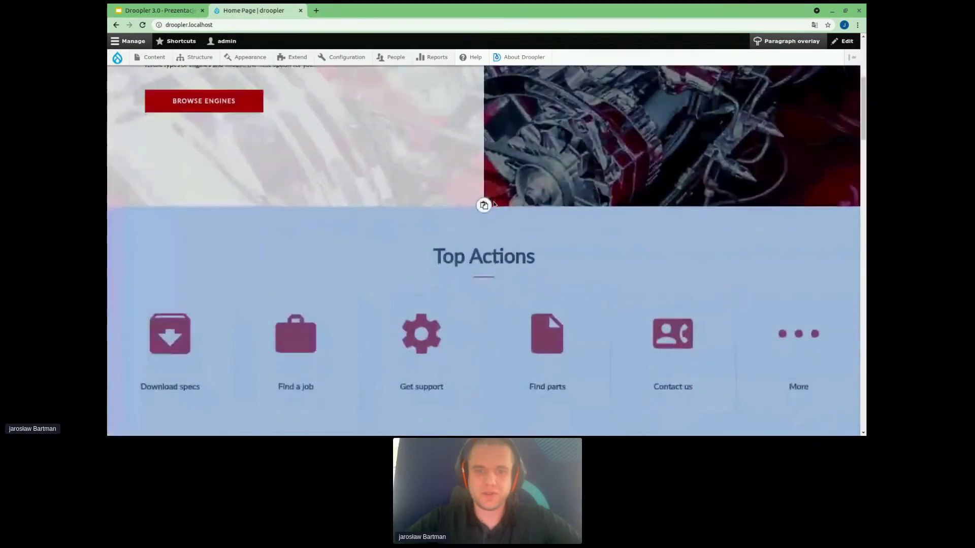
left_click(483, 207)
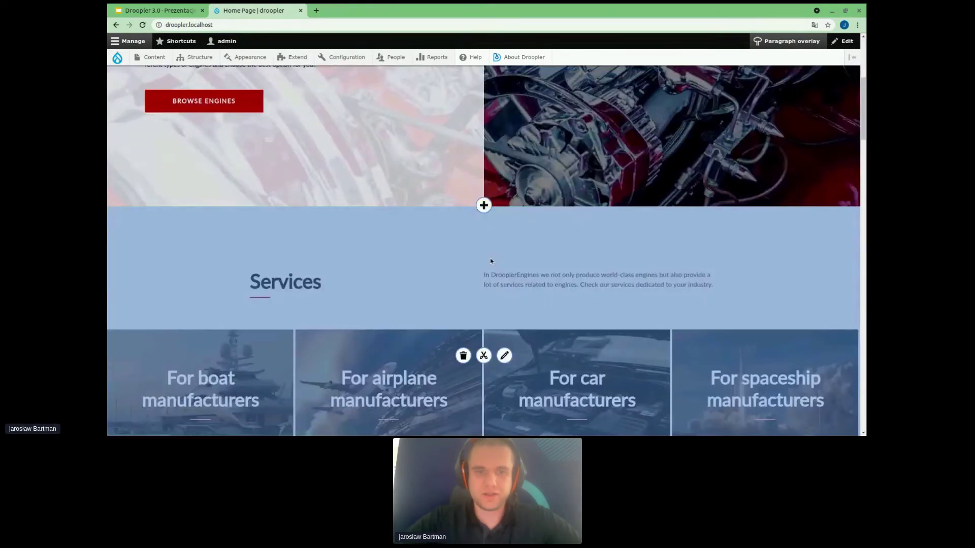
Step: Insert a new Side by side paragraph between the Marine, Aviation and Automotive section and the Blog section
scroll(512, 188, "down", 2)
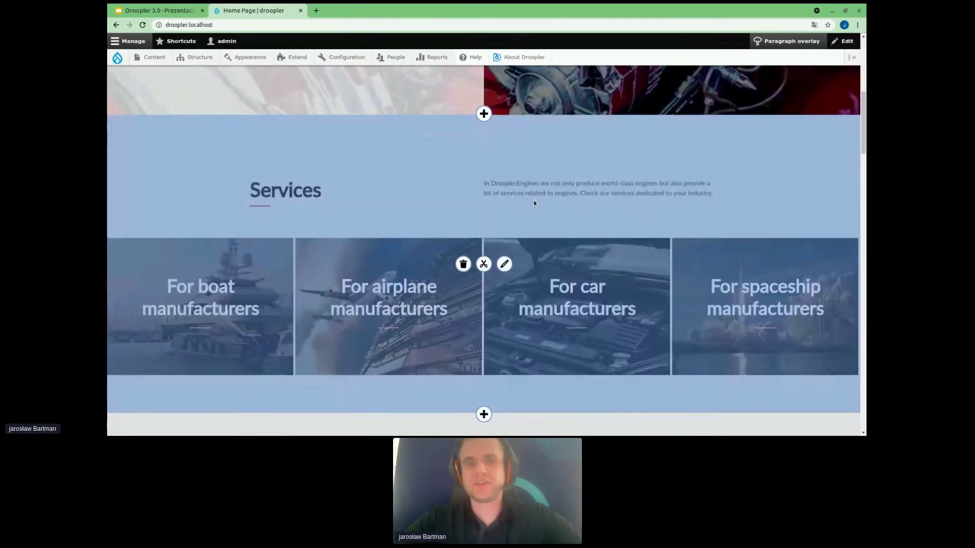
scroll(534, 203, "down", 2)
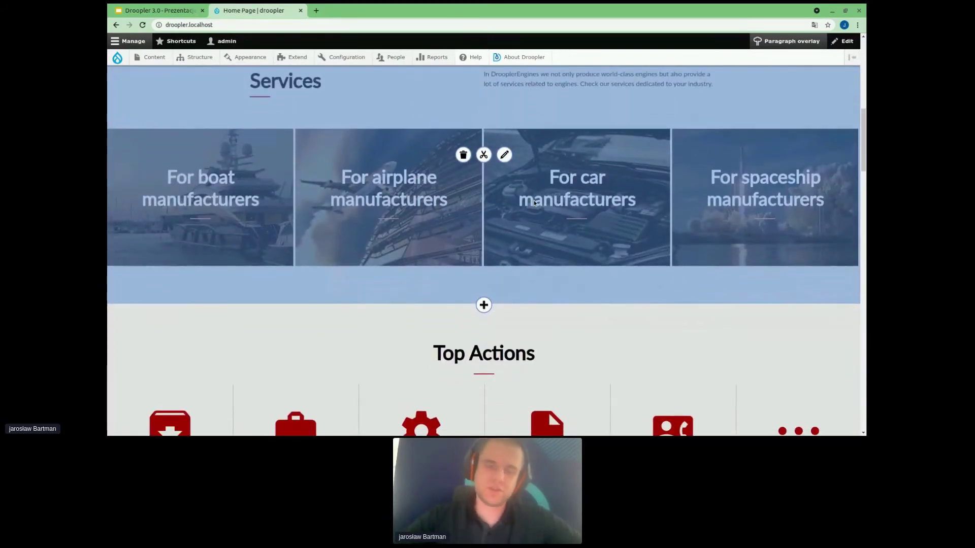
scroll(534, 203, "down", 3)
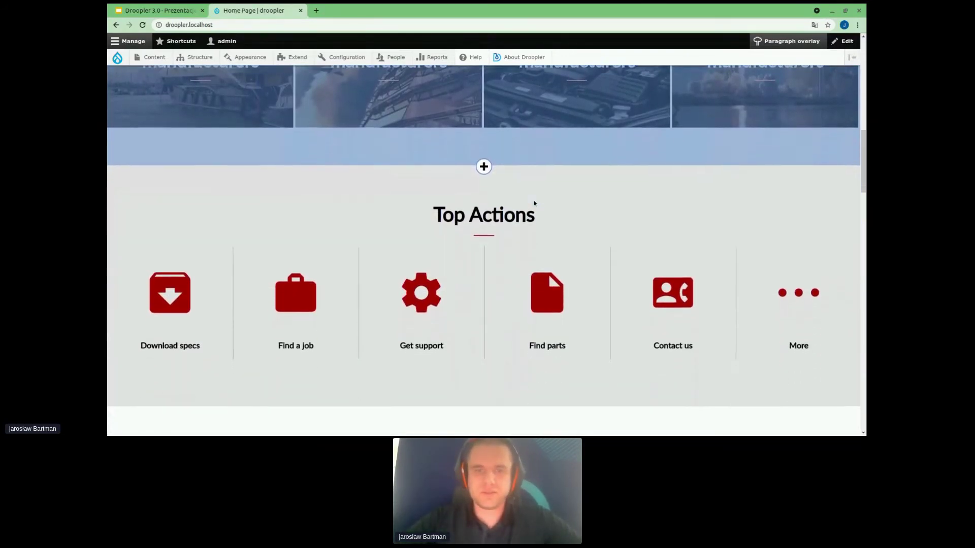
scroll(534, 203, "down", 2)
scroll(534, 203, "down", 6)
scroll(534, 203, "down", 4)
scroll(534, 203, "down", 5)
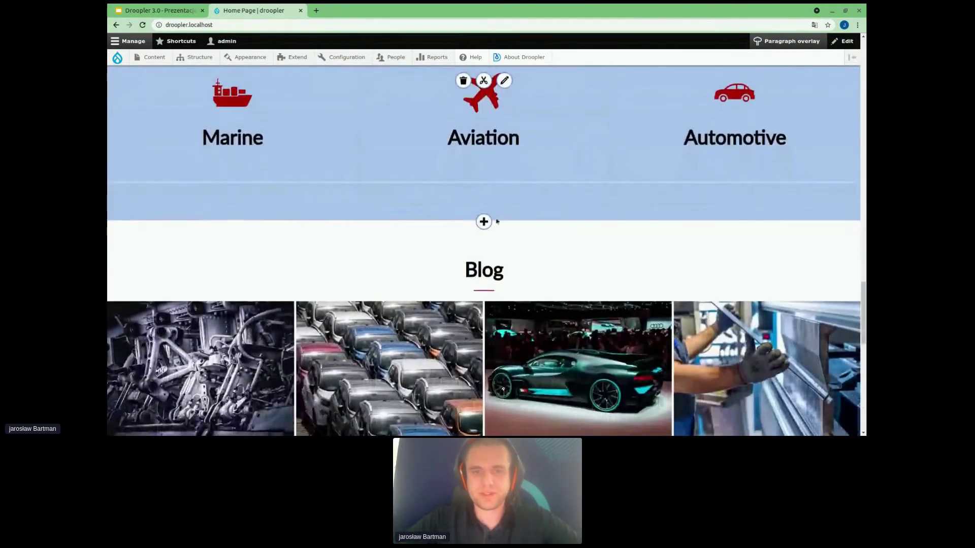
left_click(484, 222)
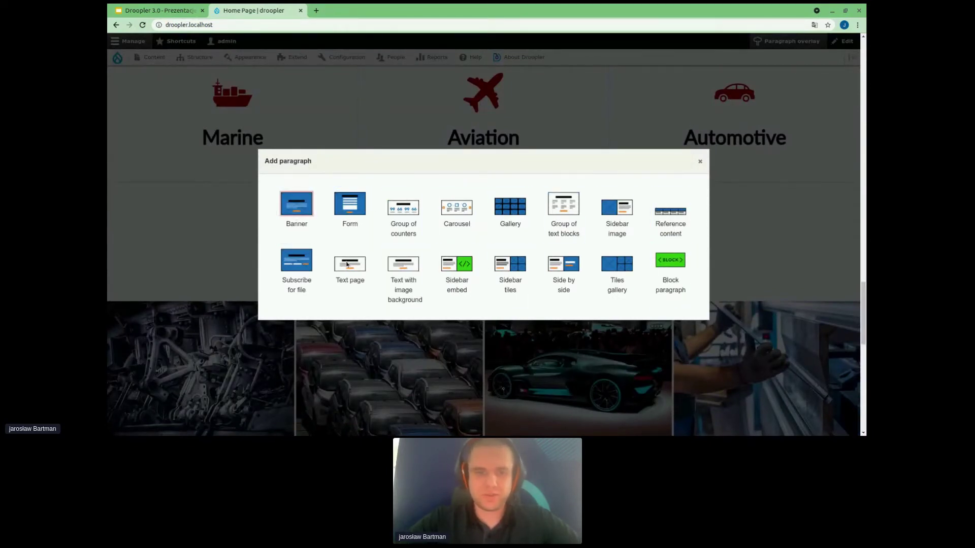
left_click(564, 265)
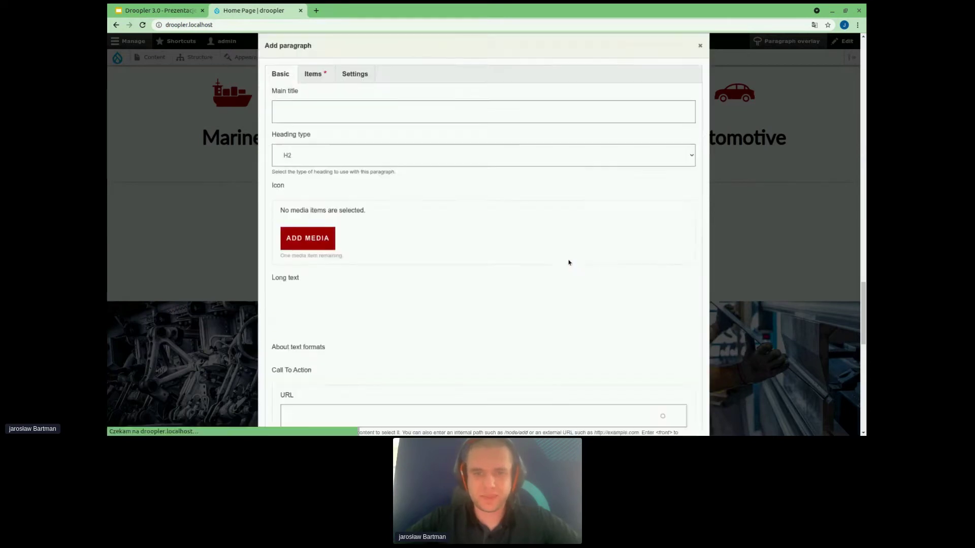
Step: Give the new paragraph the main title "Side by side example" and set its heading type to H3
left_click(400, 139)
type("Side by side example")
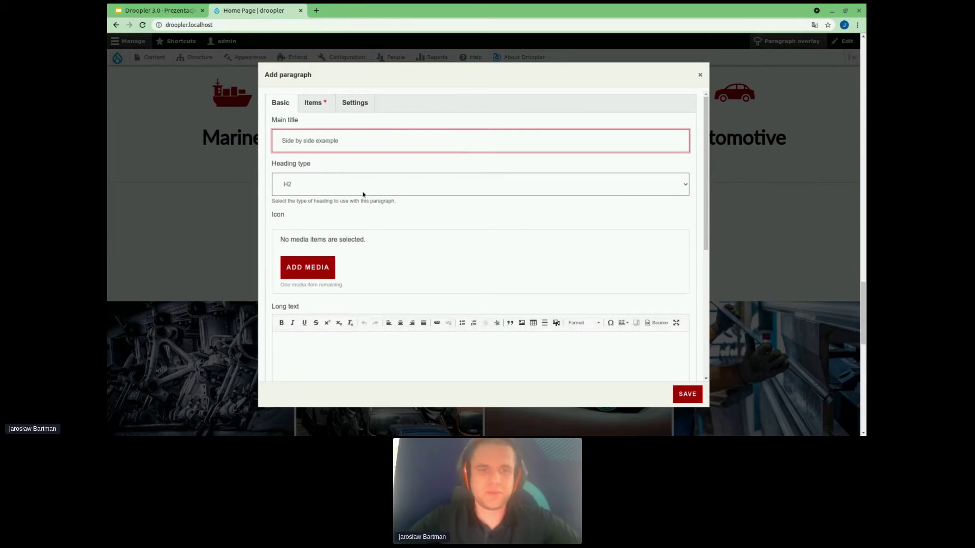
left_click(357, 191)
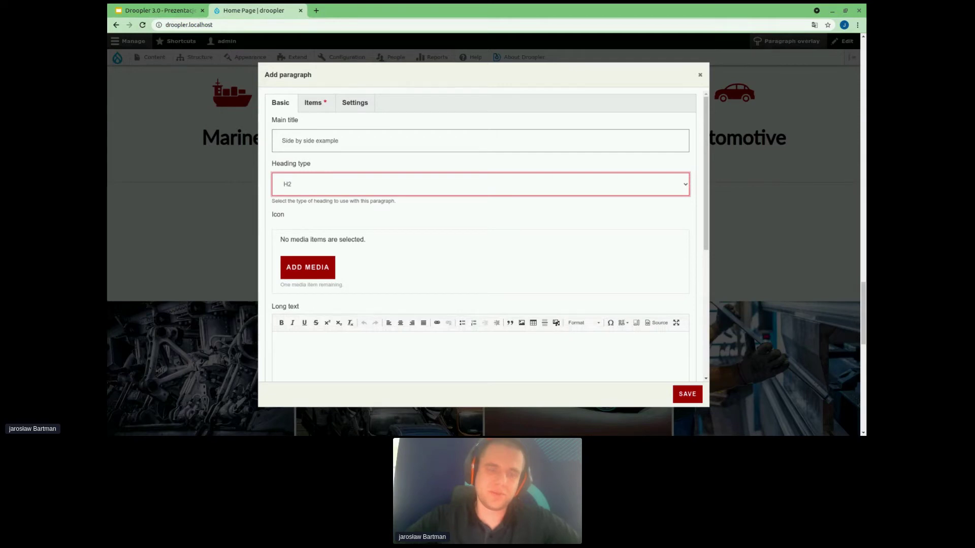
left_click(326, 195)
scroll(361, 237, "down", 5)
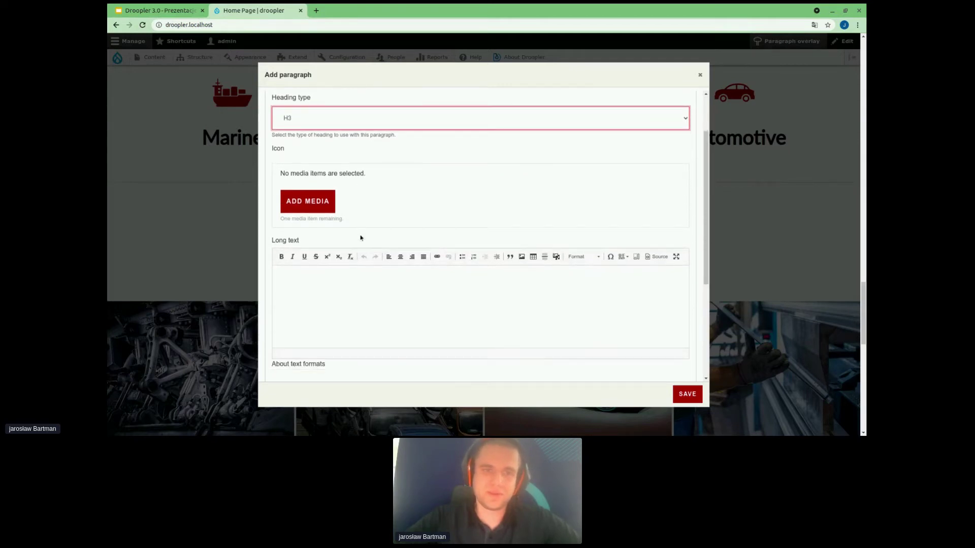
scroll(361, 238, "up", 5)
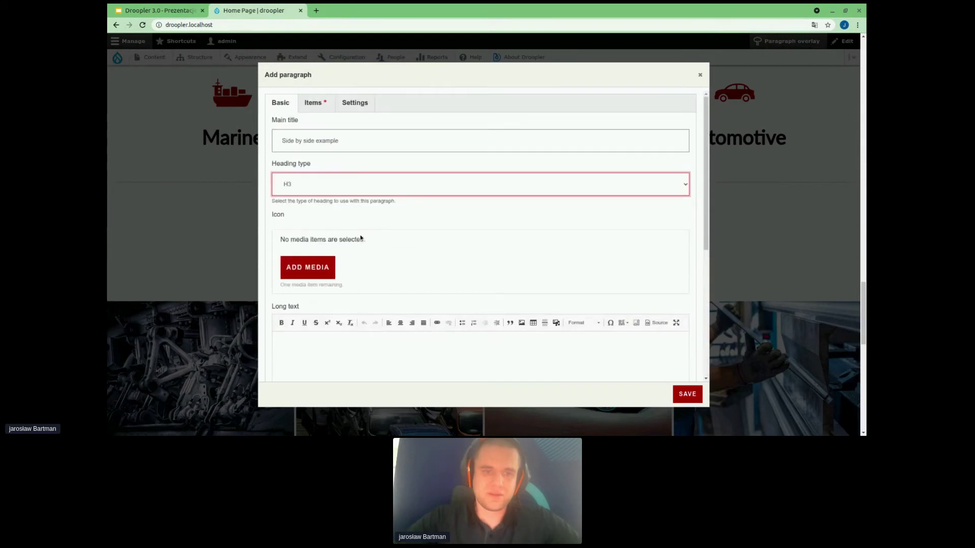
Step: Add a node item with Teaser display mode referencing Text Paragraph, and try to save the side by side paragraph
left_click(313, 103)
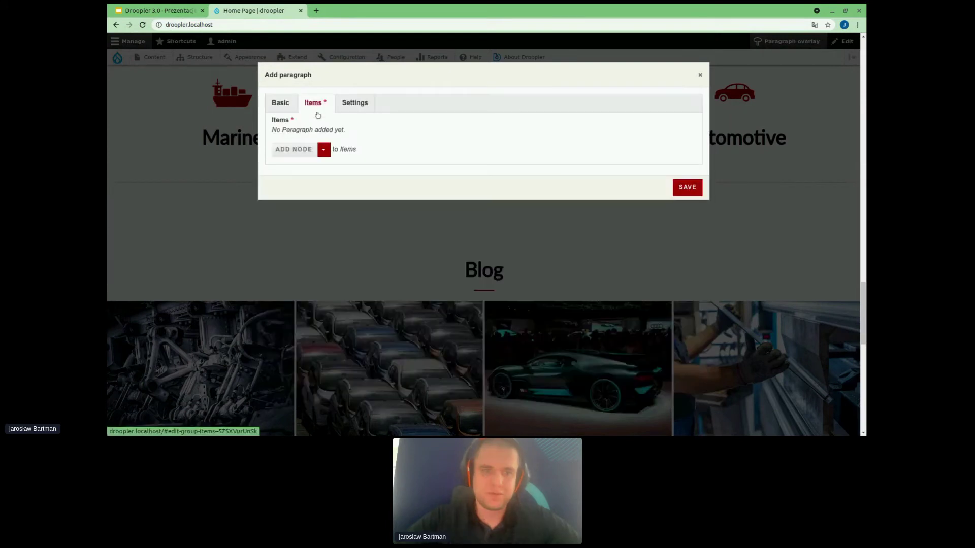
left_click(323, 149)
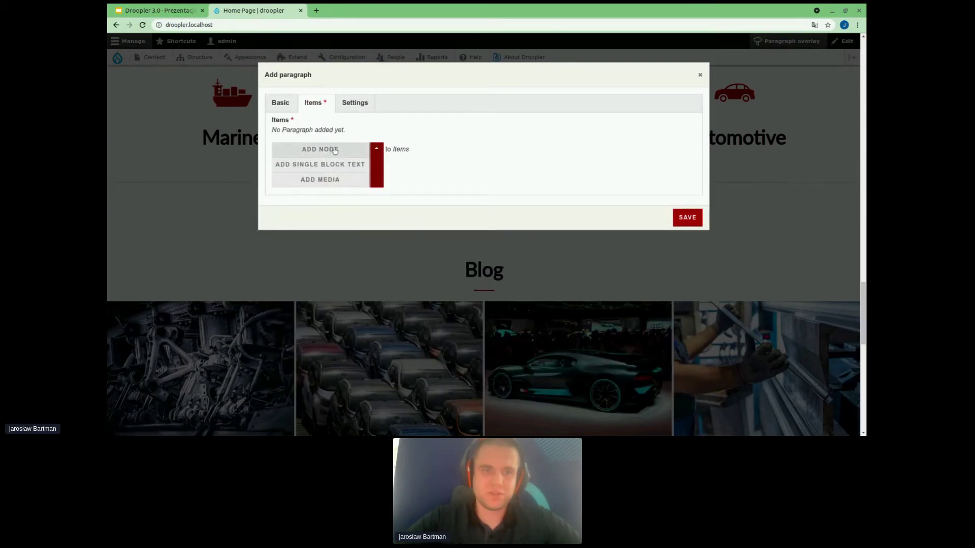
left_click(320, 149)
left_click(398, 245)
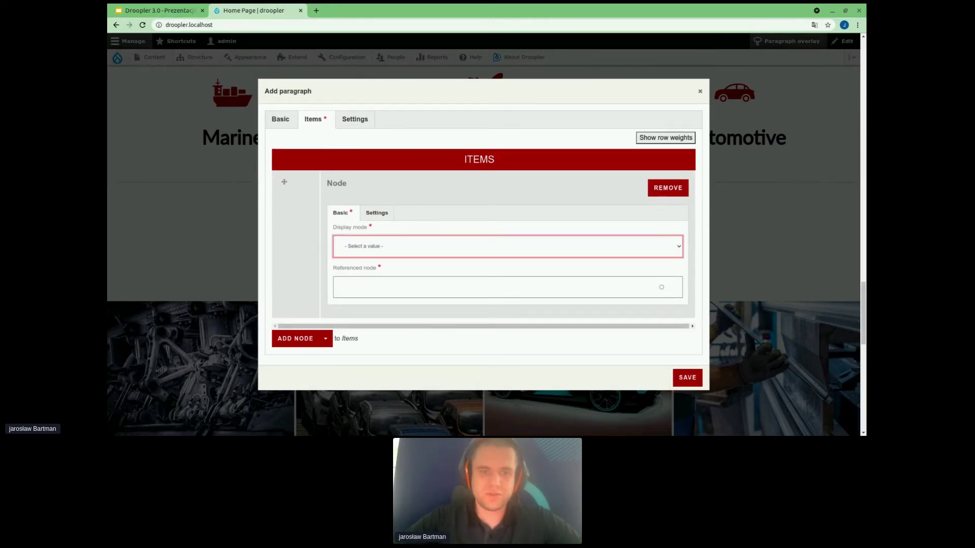
left_click(399, 288)
type("t")
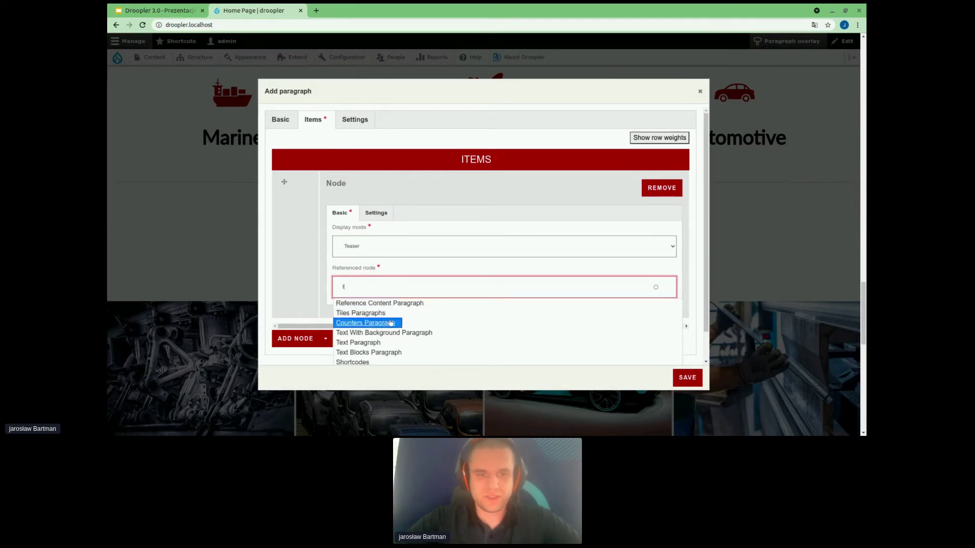
left_click(390, 342)
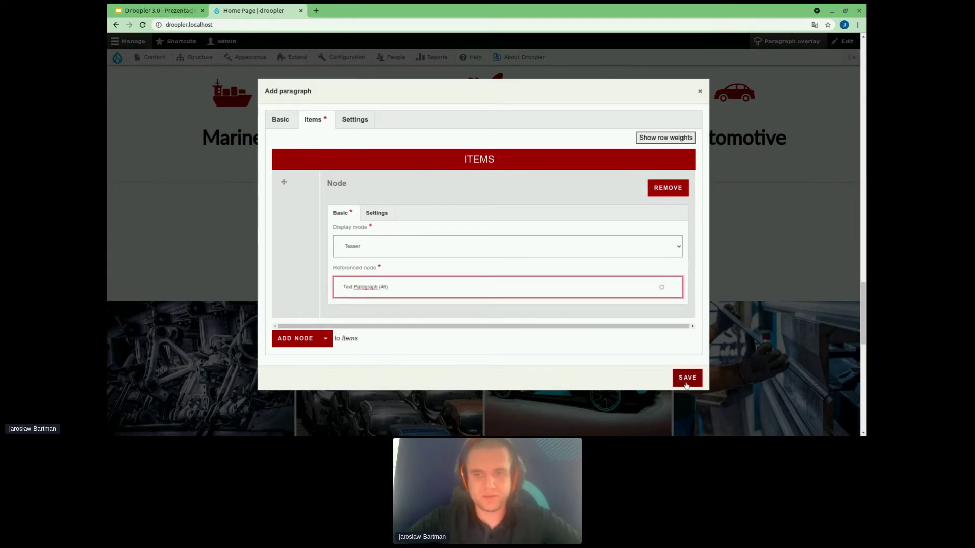
left_click(687, 377)
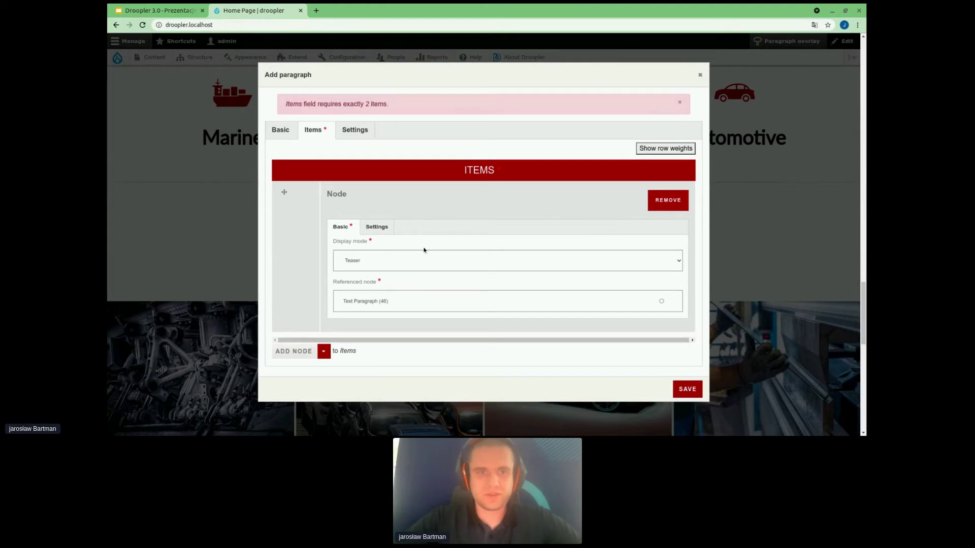
Step: Add a second node item with Teaser display mode referencing Tiles Paragraphs, and save the side by side paragraph
scroll(425, 252, "down", 1)
left_click(323, 355)
scroll(369, 341, "down", 5)
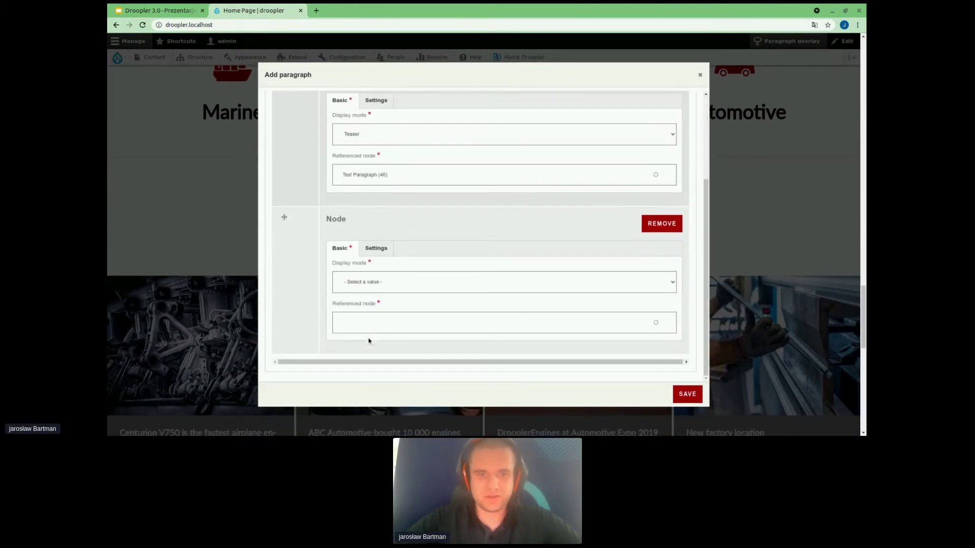
left_click(384, 285)
left_click(380, 319)
type("t")
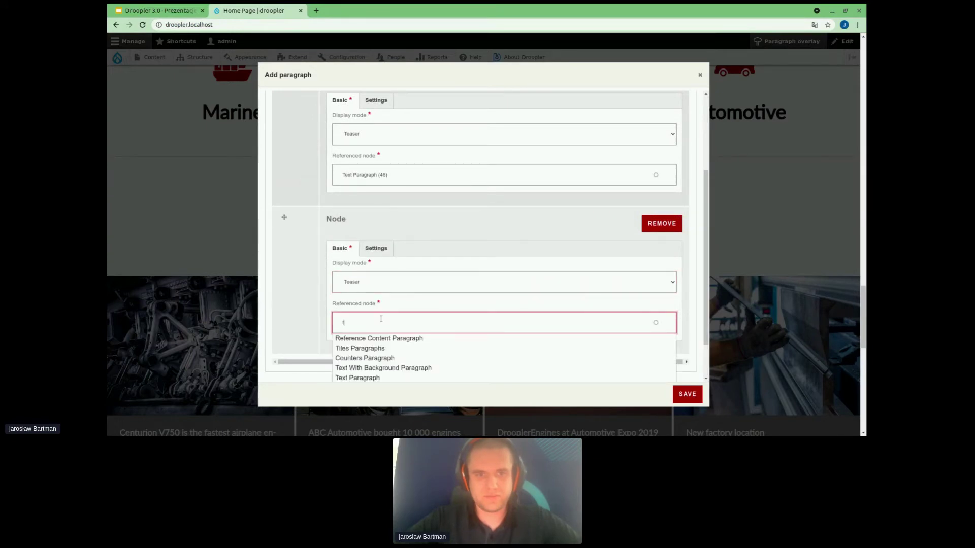
left_click(381, 348)
left_click(681, 395)
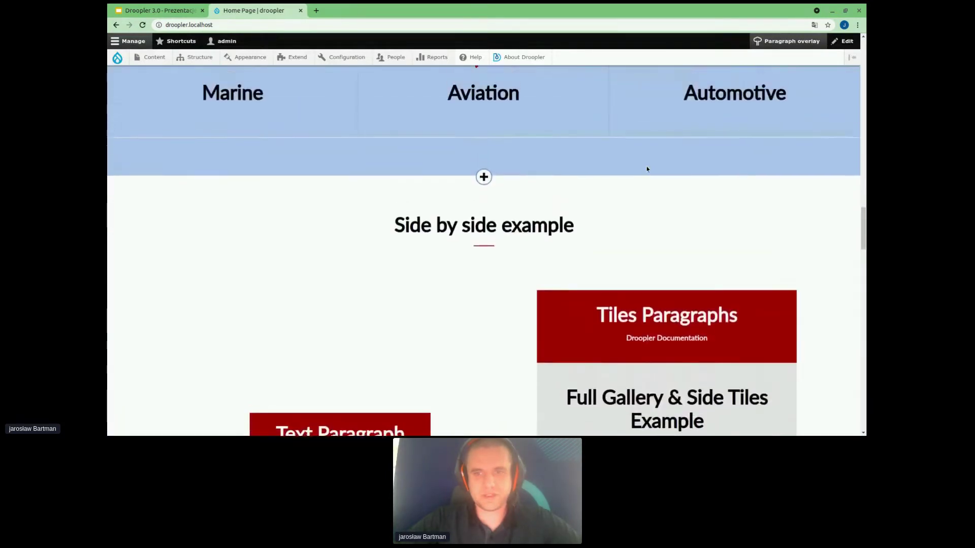
Step: Review the rearranged home page sections from the new side by side paragraph back up to the banner
scroll(647, 169, "up", 7)
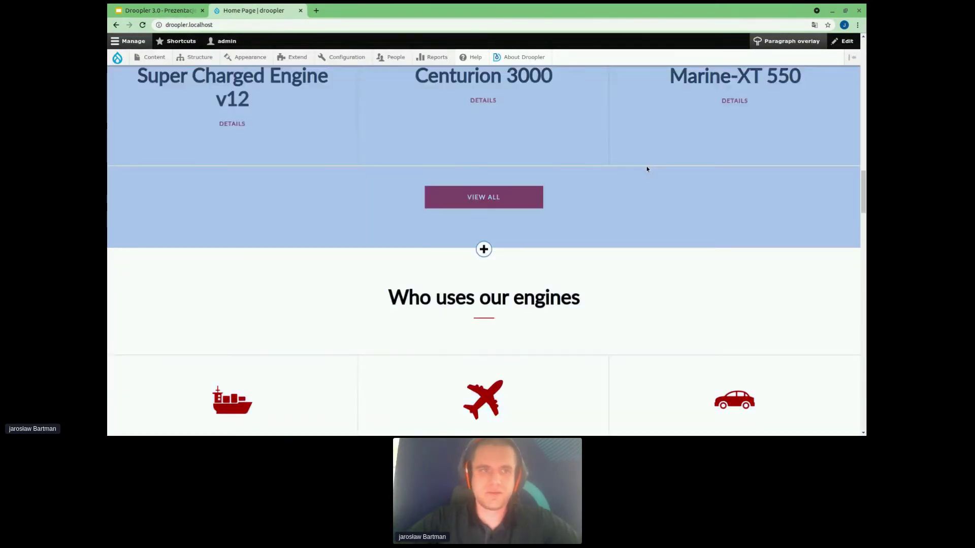
scroll(647, 169, "up", 10)
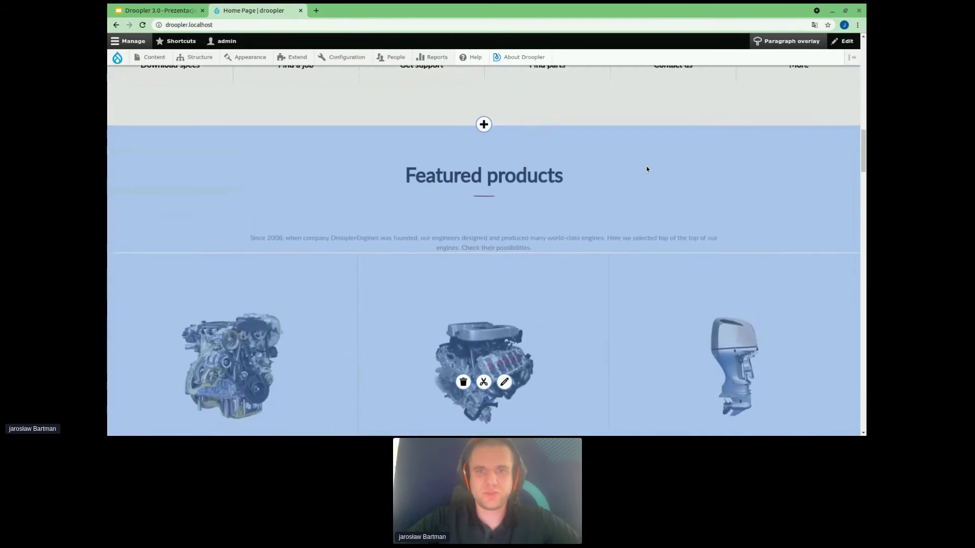
scroll(647, 169, "up", 7)
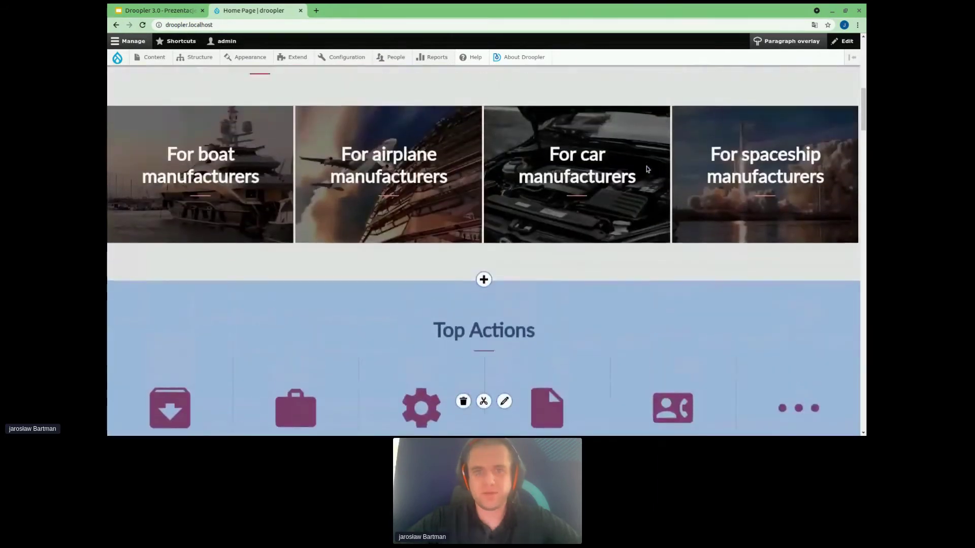
scroll(646, 169, "up", 6)
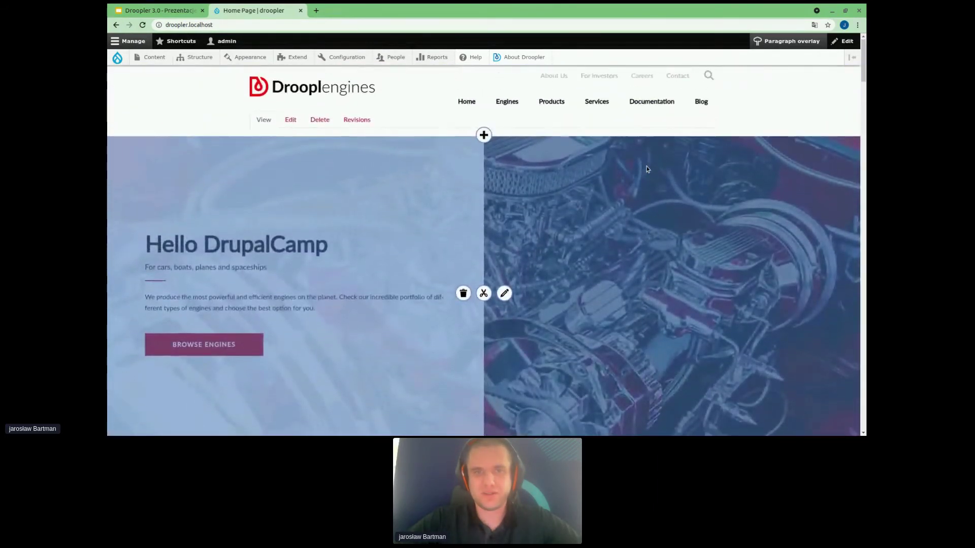
scroll(647, 169, "down", 1)
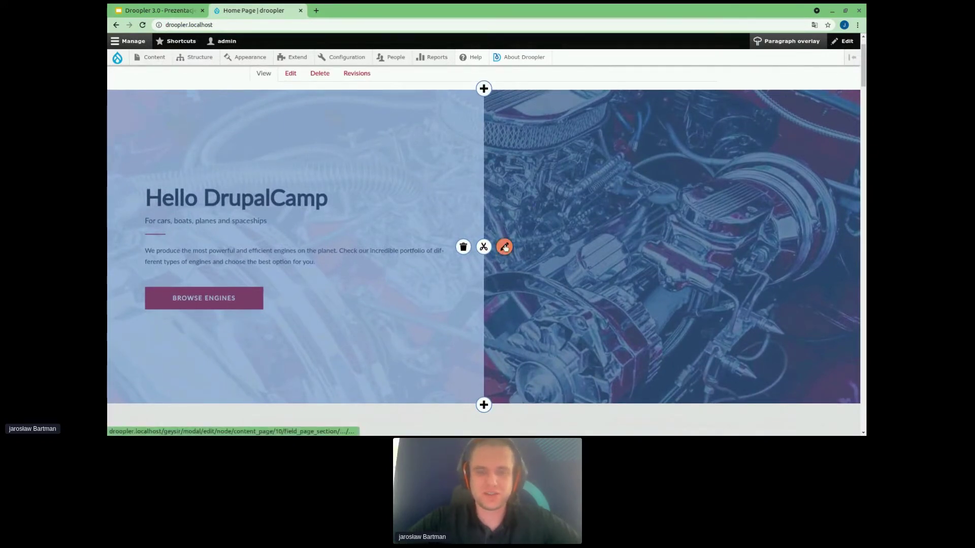
Step: Open the home page banner paragraph for in-place editing and close its form without changes
scroll(528, 207, "down", 1)
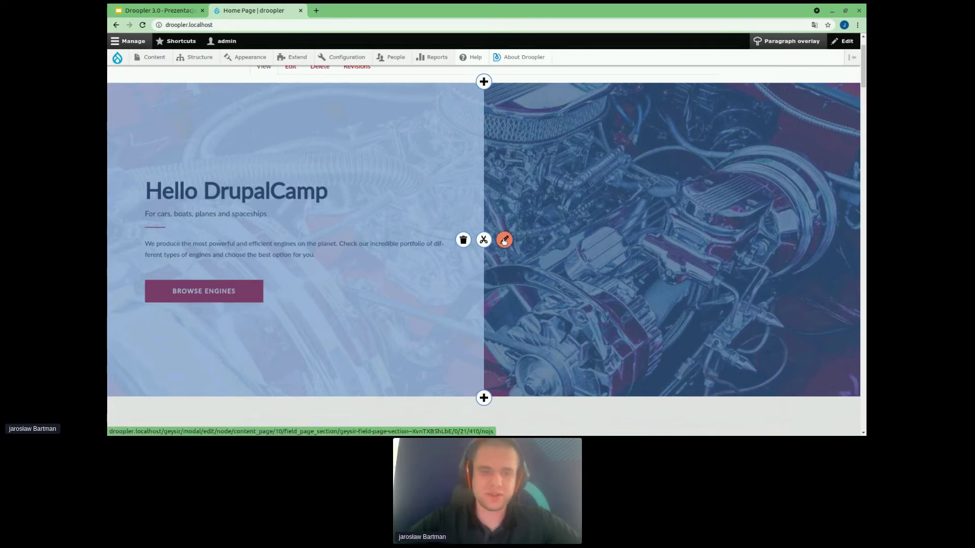
left_click(786, 41)
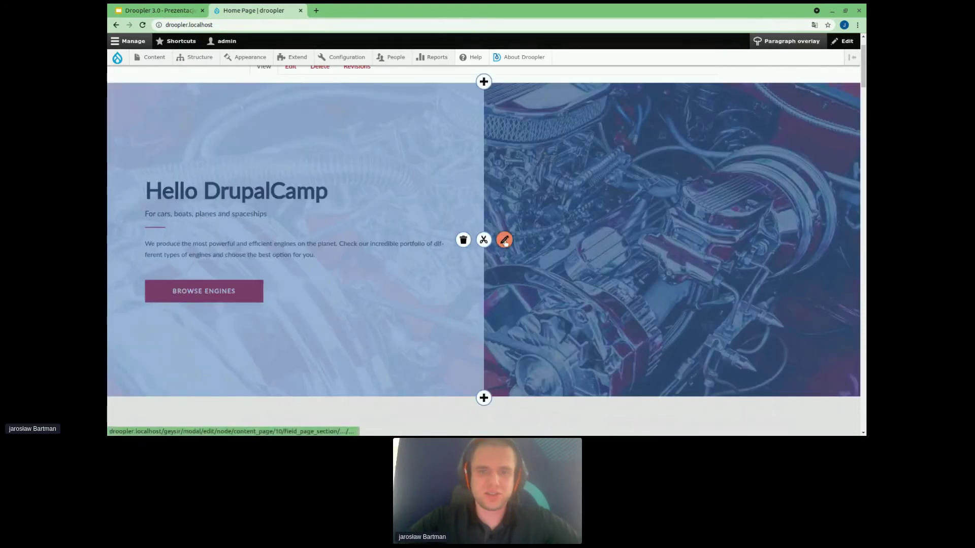
left_click(504, 237)
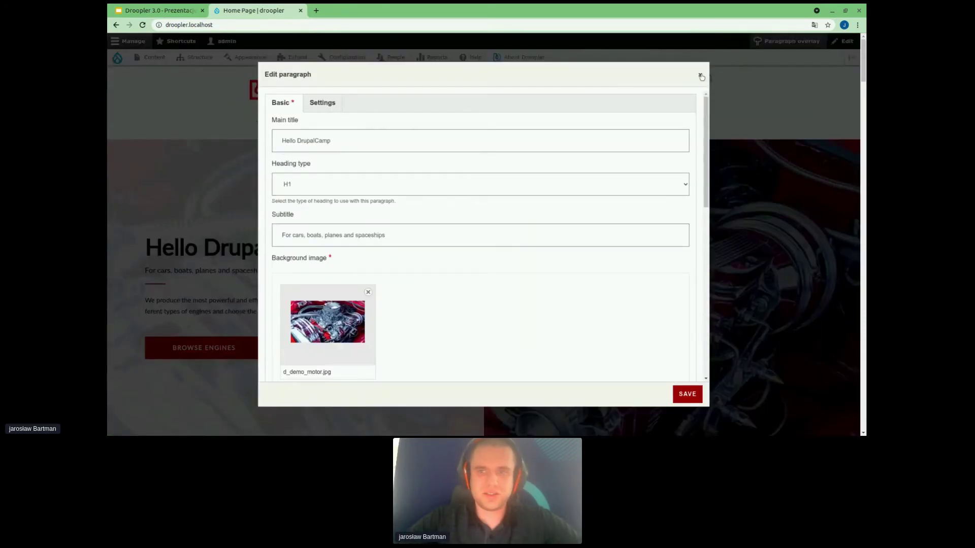
left_click(701, 76)
Step: Create a new blog post and give it the title "Przykłądowy blog post"
mouse_move(152, 58)
mouse_move(163, 76)
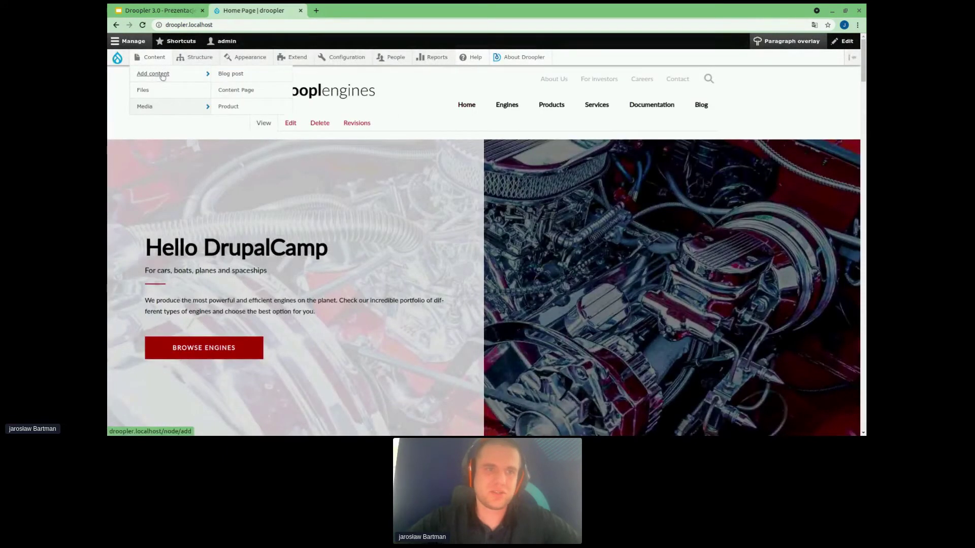
left_click(238, 76)
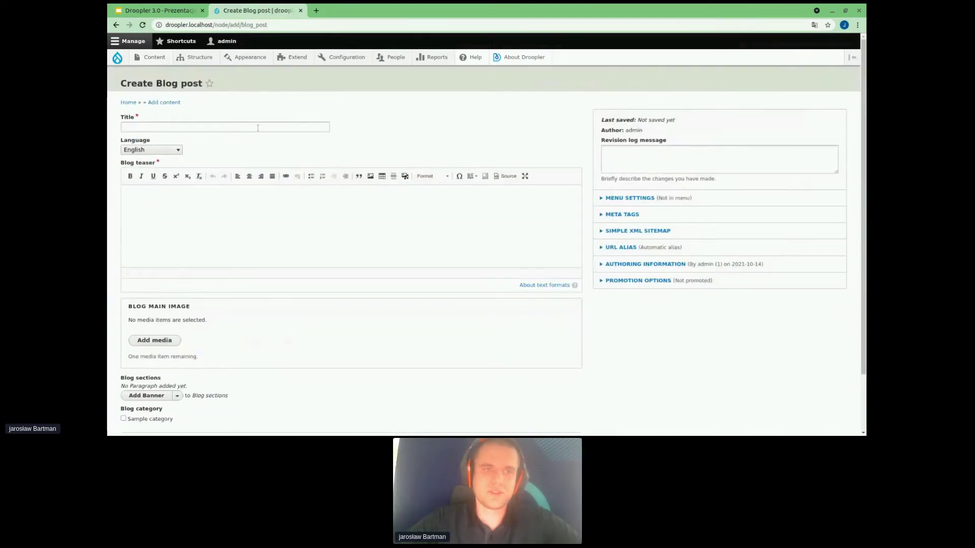
left_click(258, 128)
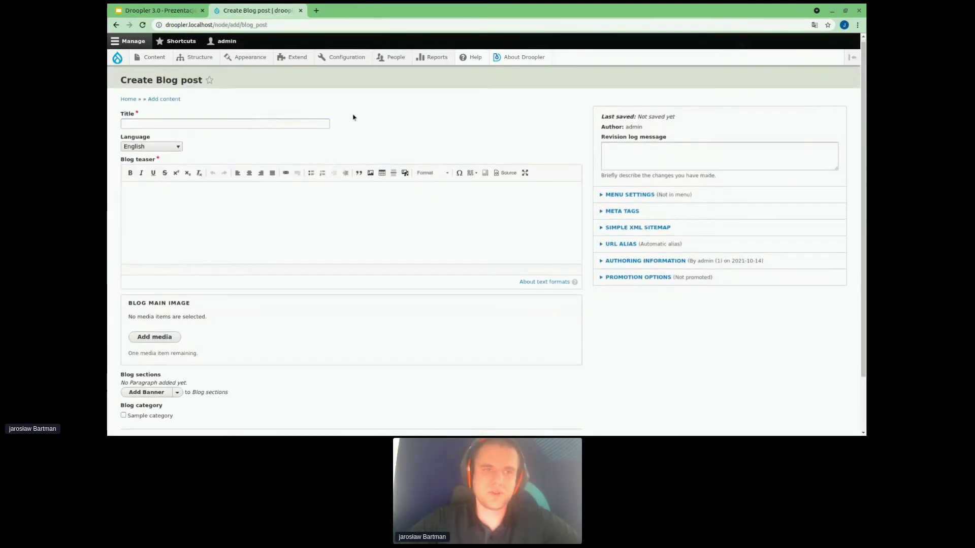
left_click(298, 122)
type("Prz")
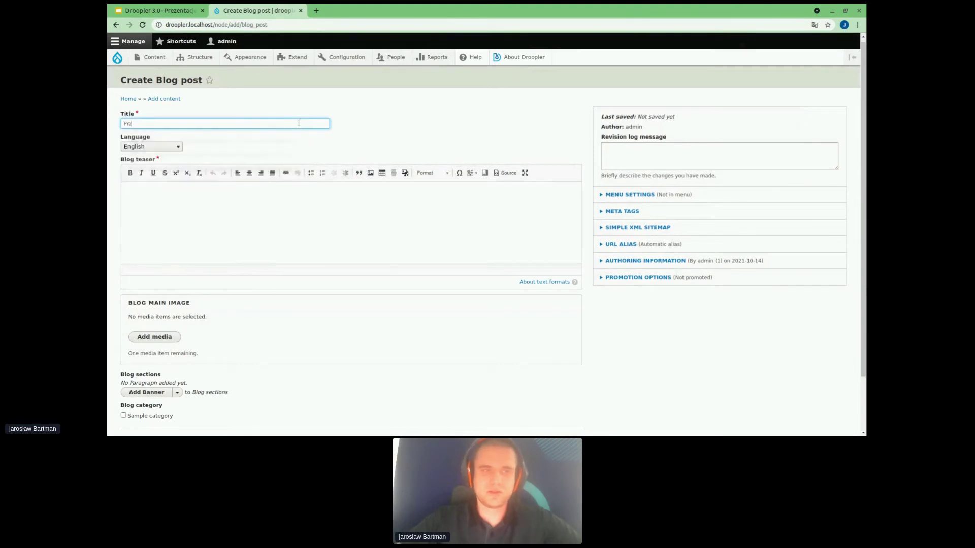
type("ykładowy blog post")
Step: Fill the blog teaser with the post title's text repeated five times
key("ctrl+a")
left_click(283, 207)
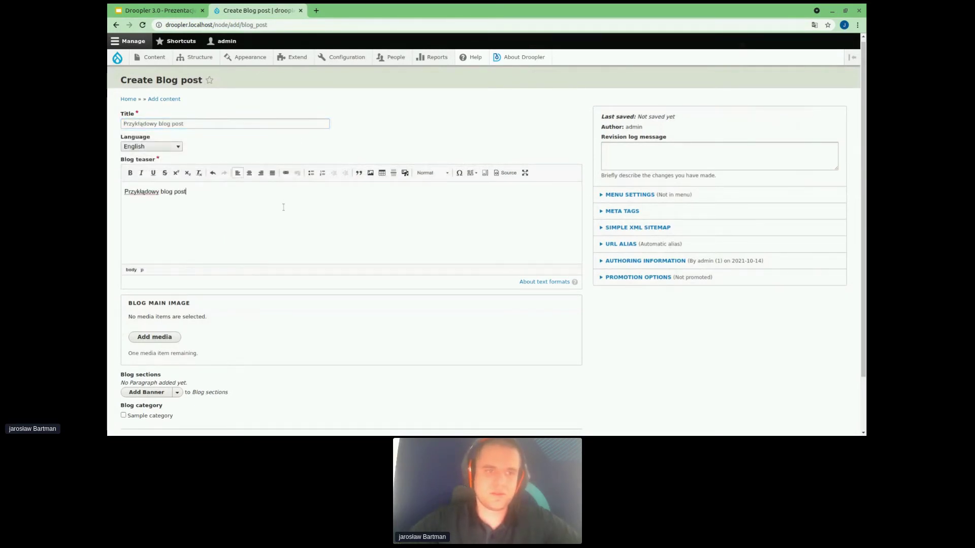
key("ctrl+a")
key("ctrl+c")
key("Right")
key("ctrl+v")
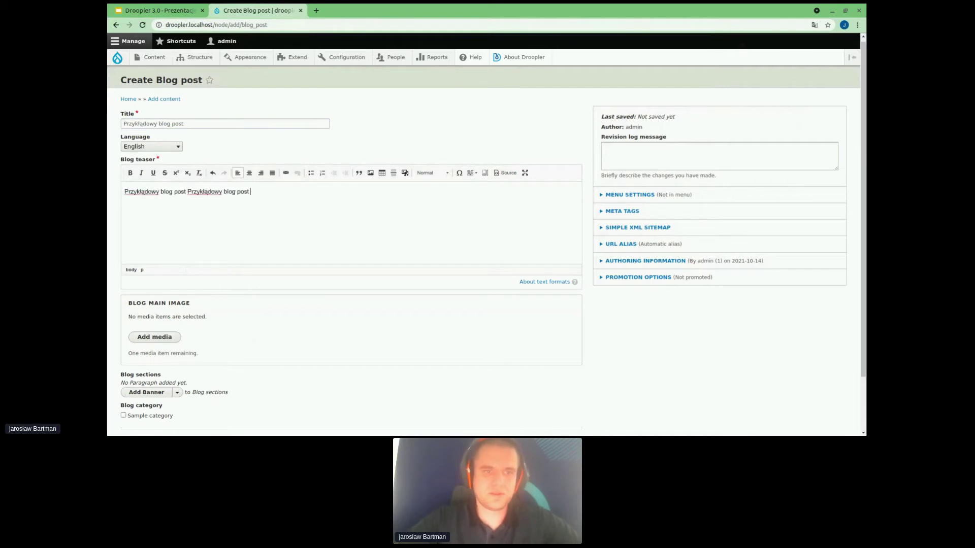
key("ctrl+v")
key("ctrl+v")
key("ctrl+v")
Step: Insert d_demo_architecture.jpg from the media library as the blog main image
scroll(283, 208, "down", 2)
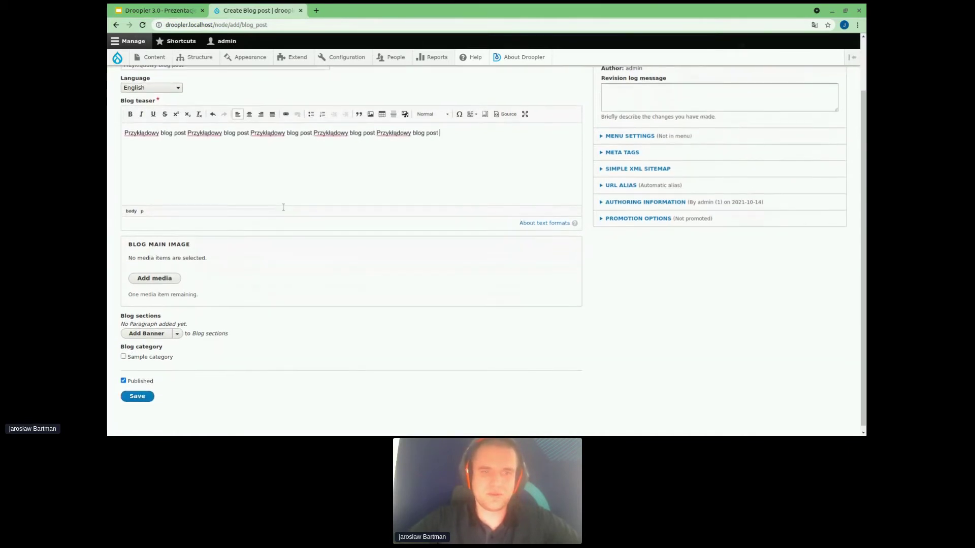
scroll(283, 207, "up", 1)
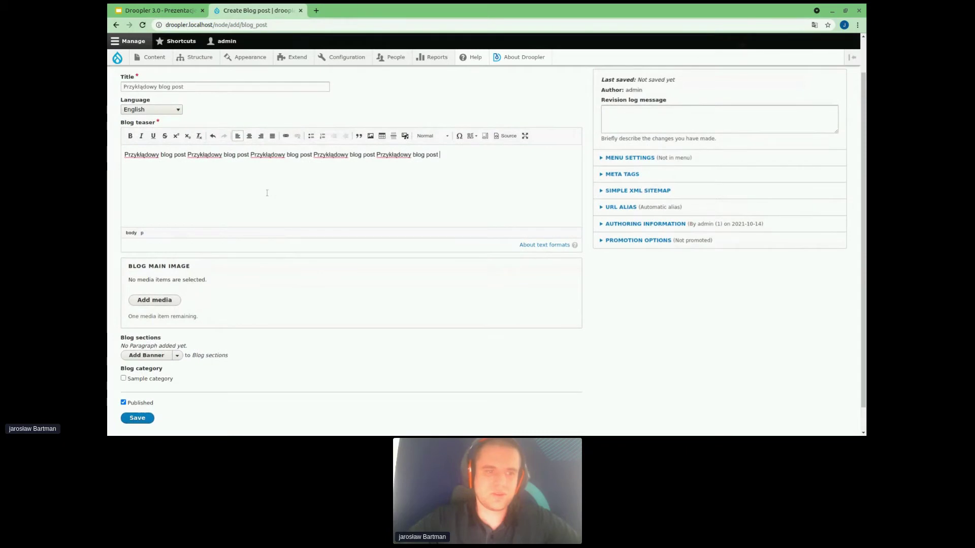
scroll(267, 193, "down", 1)
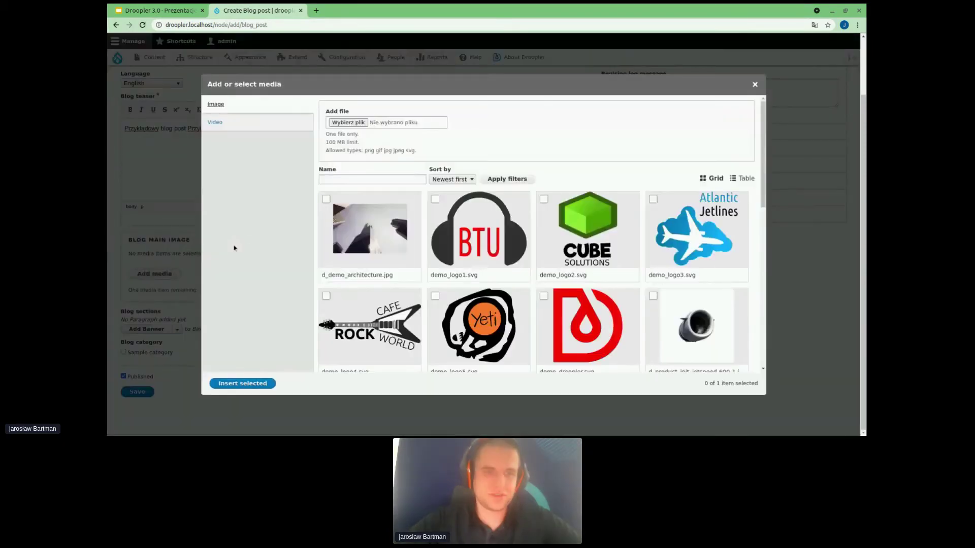
left_click(384, 232)
left_click(243, 383)
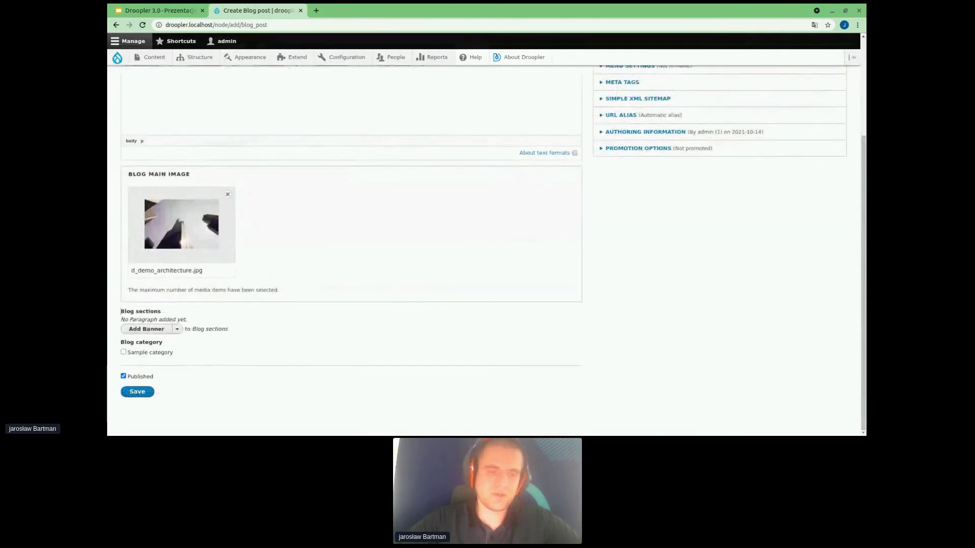
Step: Add a Blog text section and fill its long text with many repetitions of the teaser text
left_click_drag(121, 311, 168, 313)
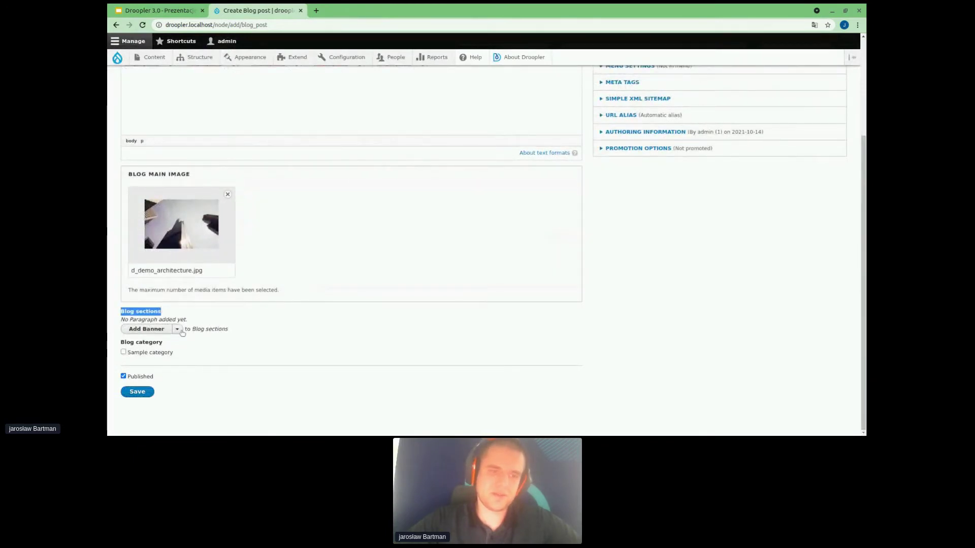
left_click(181, 331)
scroll(200, 329, "down", 3)
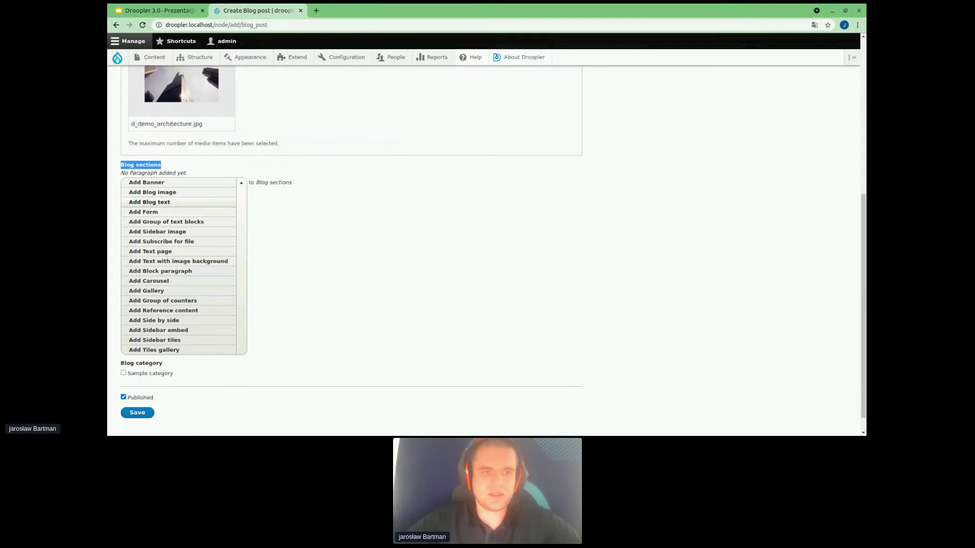
left_click(199, 203)
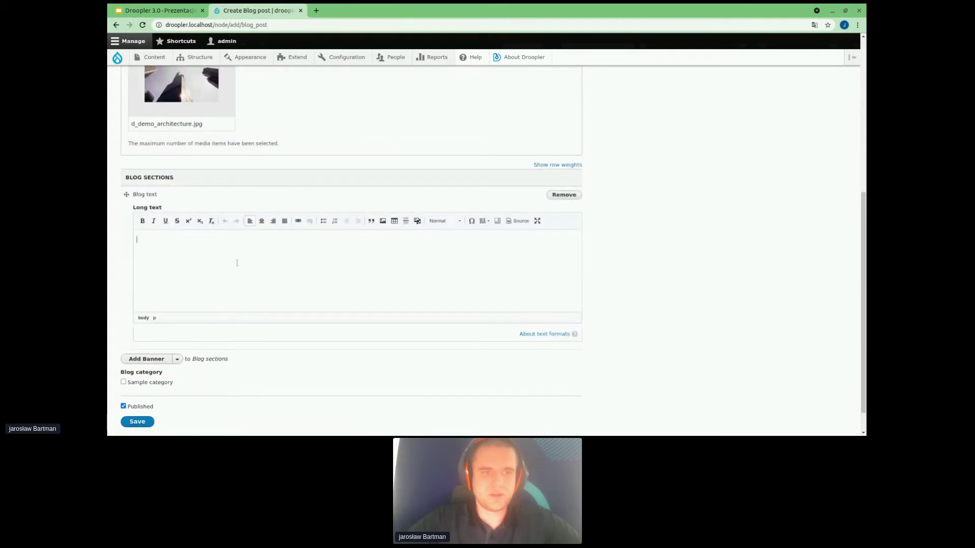
key("ctrl+v")
scroll(236, 262, "up", 5)
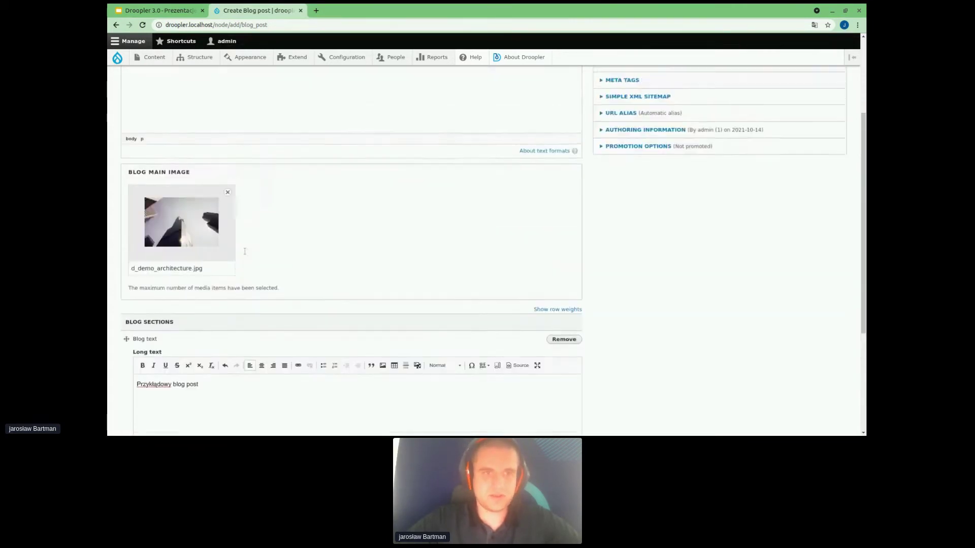
triple_click(282, 137)
scroll(282, 267, "down", 3)
scroll(282, 267, "down", 2)
key("ctrl+a")
key("ctrl+v")
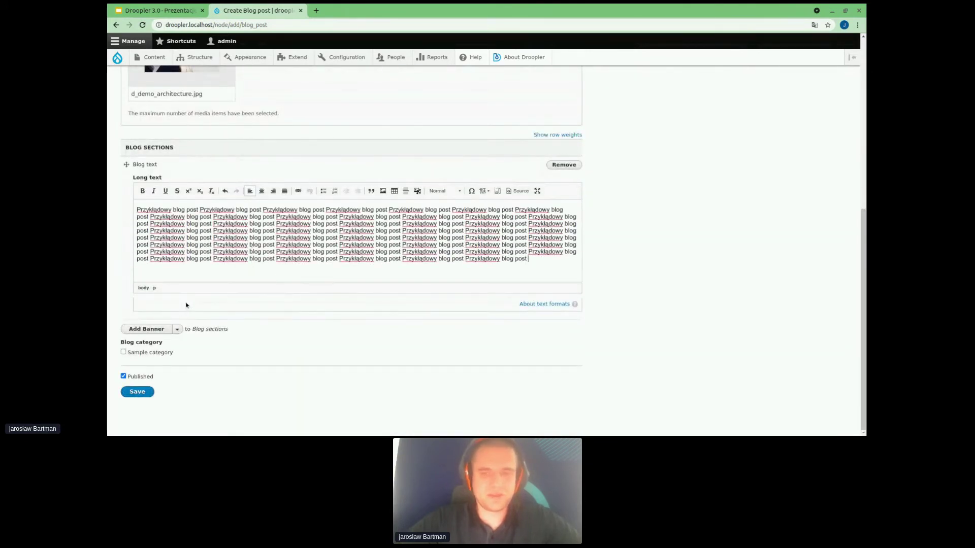
Step: Add a Blog image section below the text and insert the image d_product_init_jetspeed-600-1.jpg
left_click(176, 329)
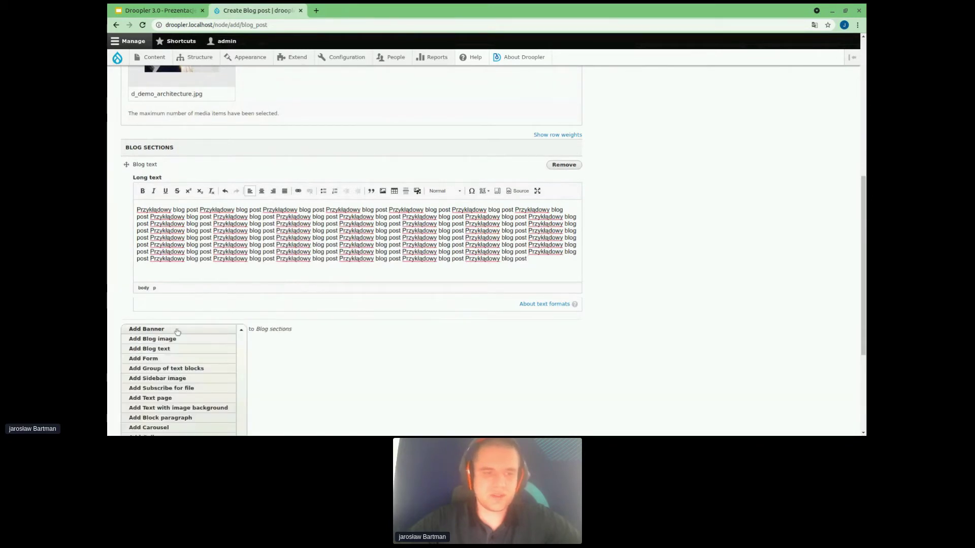
scroll(176, 334, "down", 1)
left_click(175, 335)
scroll(231, 291, "down", 3)
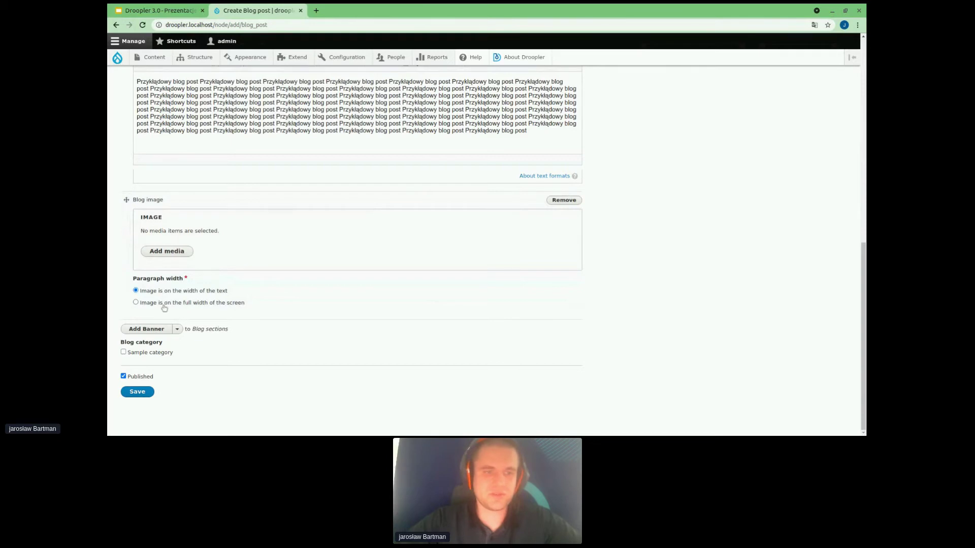
left_click(167, 251)
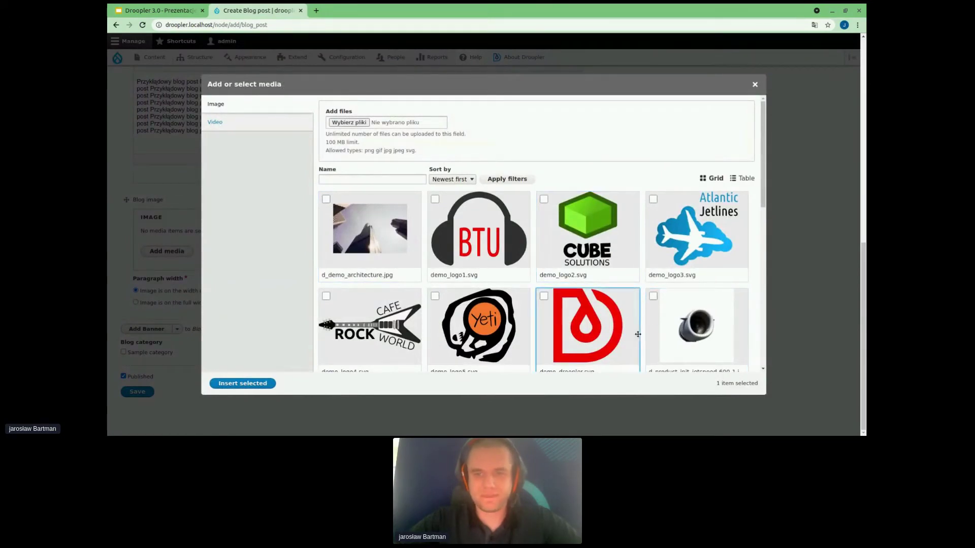
left_click(696, 328)
left_click(242, 384)
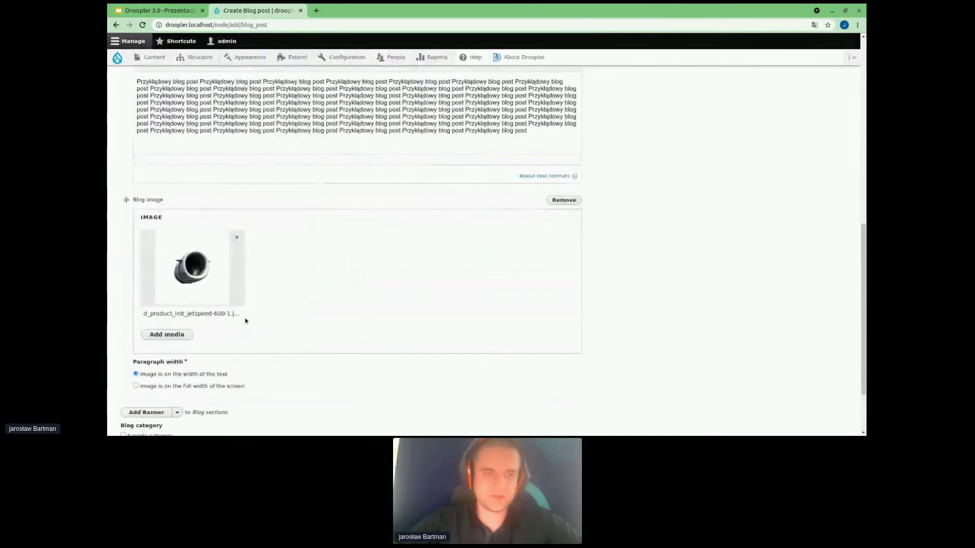
Step: Save the blog post under Sample category and review the published page down to the engine image
scroll(246, 319, "down", 2)
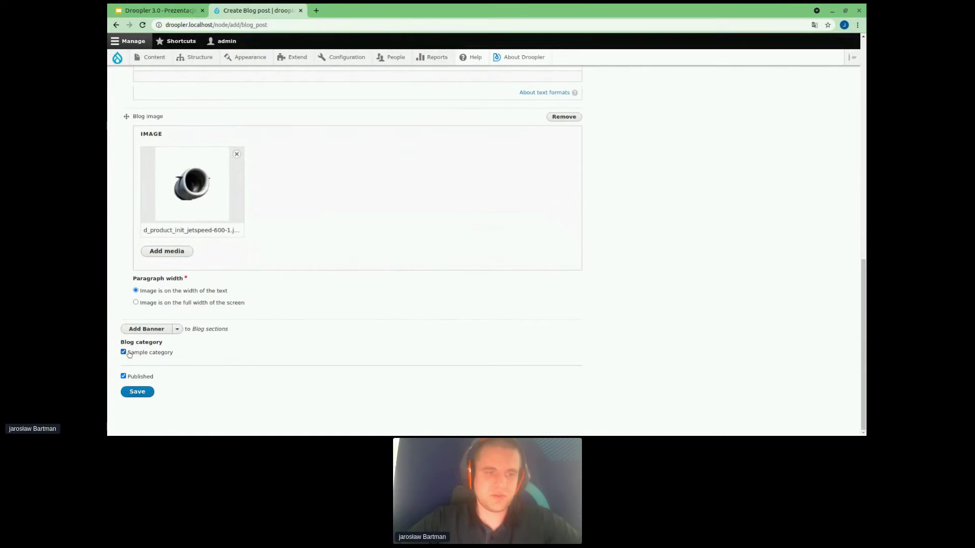
left_click(137, 392)
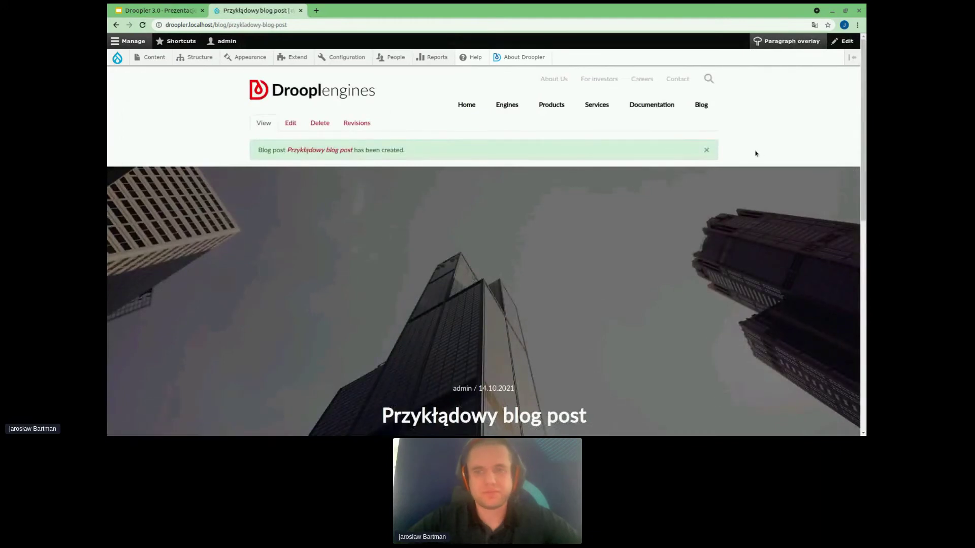
scroll(744, 163, "down", 12)
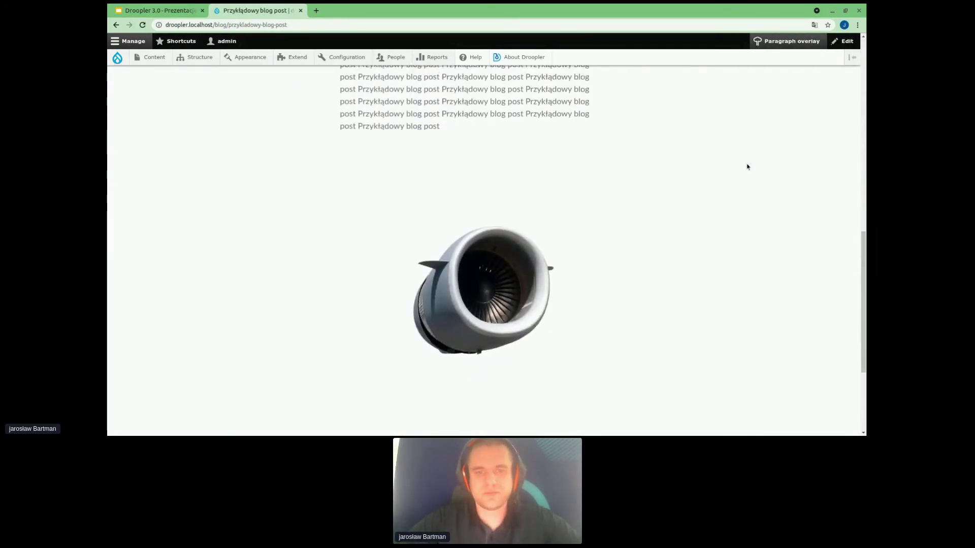
scroll(747, 167, "up", 10)
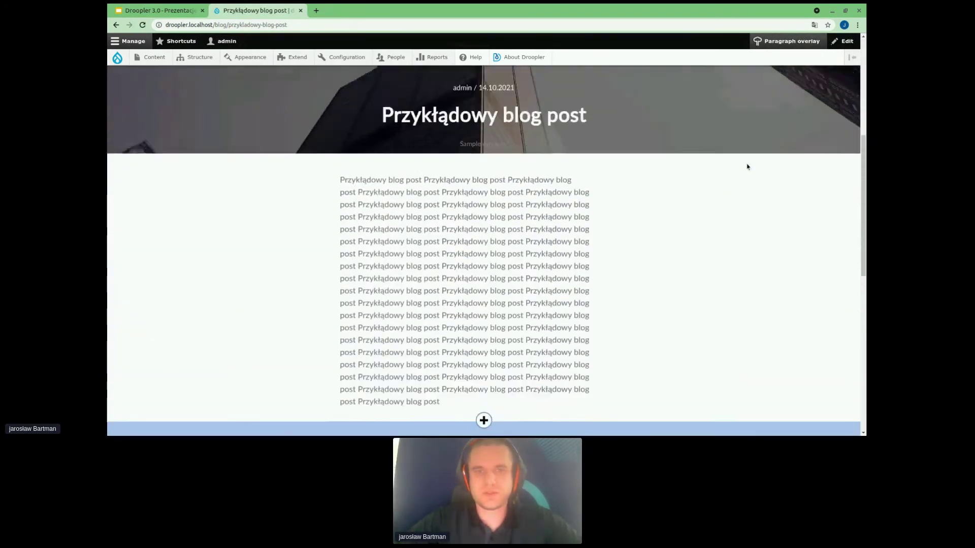
scroll(746, 166, "down", 8)
Step: Edit the blog image paragraph in place and set its image to the full width of the screen
left_click(771, 41)
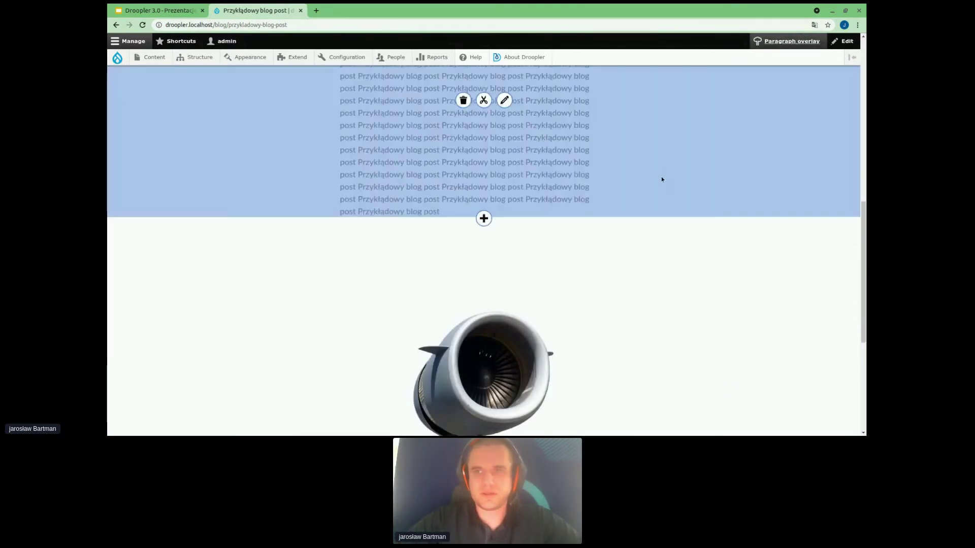
scroll(655, 180, "down", 4)
left_click(504, 187)
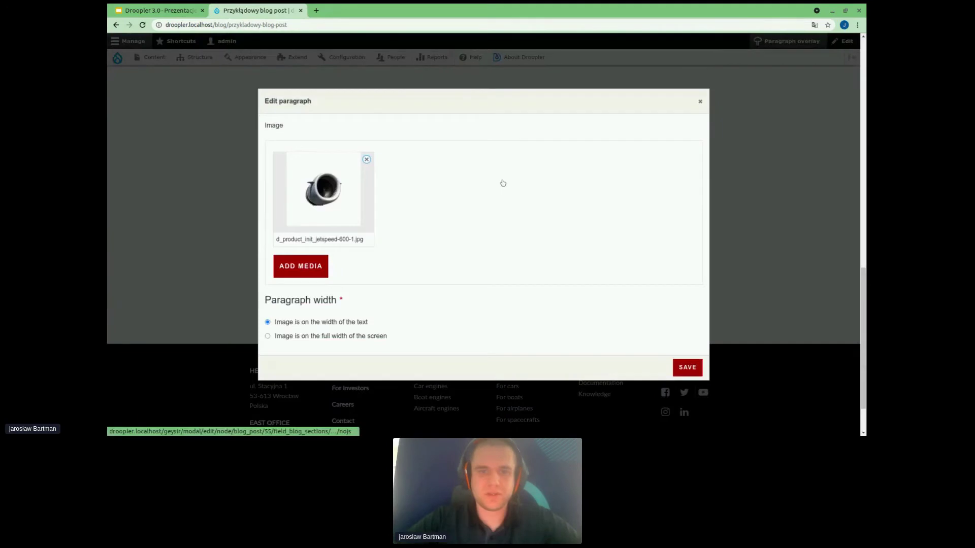
left_click(687, 367)
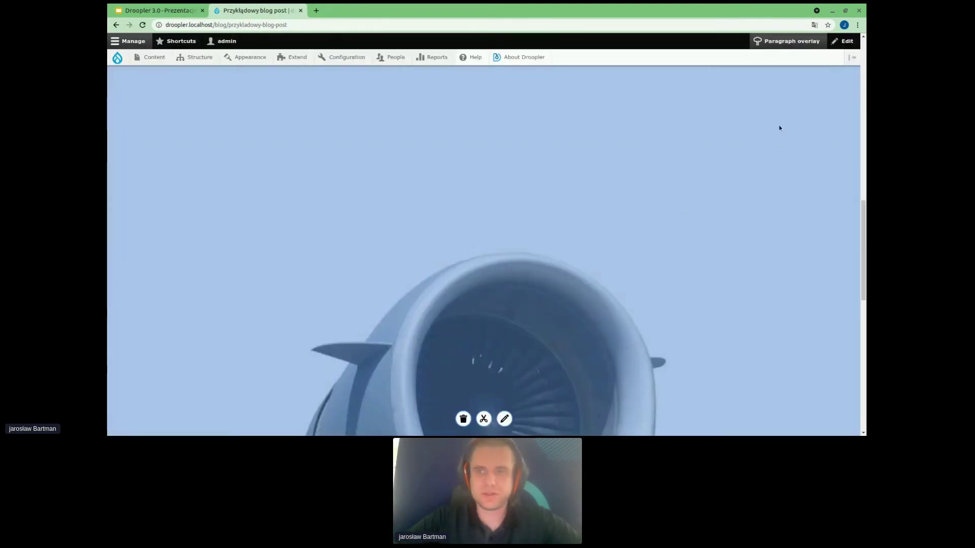
Step: Toggle the paragraph overlay and review the blog post from its header image to the bottom and back
left_click(804, 44)
scroll(775, 256, "up", 15)
scroll(776, 256, "up", 2)
scroll(776, 255, "down", 15)
scroll(776, 256, "up", 20)
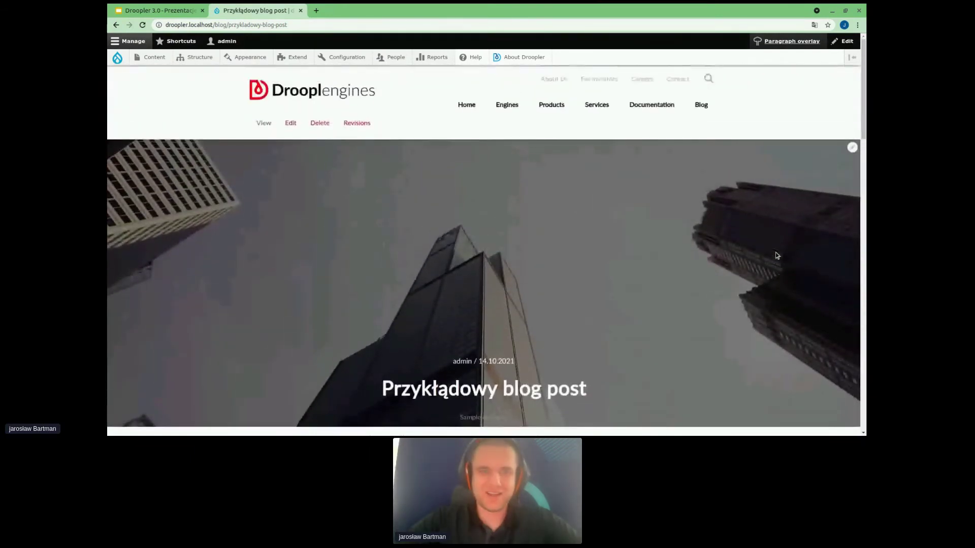
Step: Filter the site's content list and open the Super Charged Engine v12 product page
left_click(155, 60)
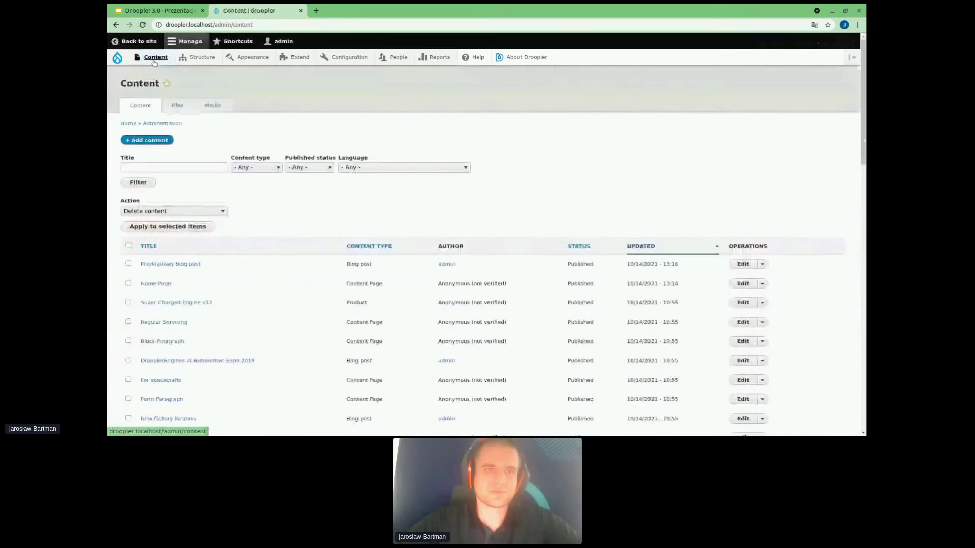
left_click(141, 183)
left_click(177, 264)
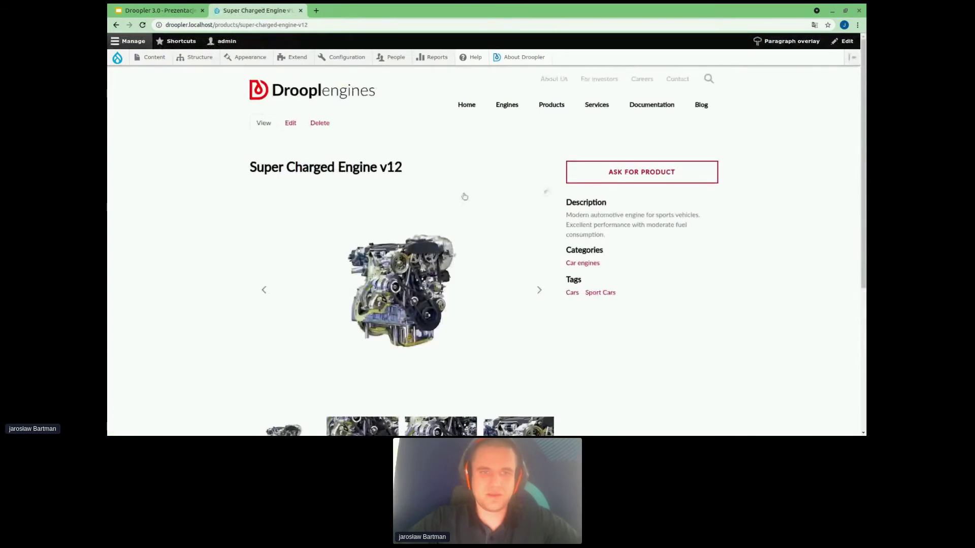
Step: Browse forward through the engine product's gallery images
scroll(464, 197, "down", 3)
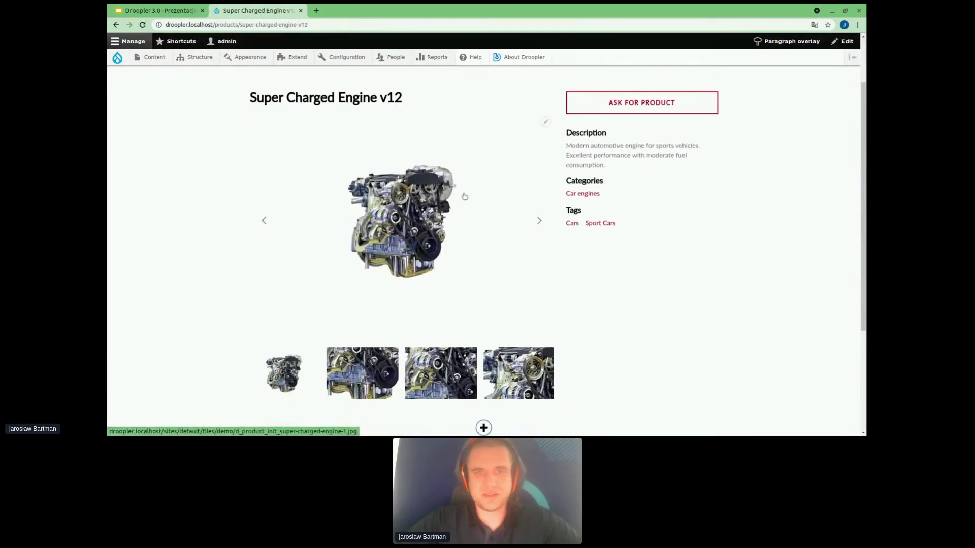
left_click(539, 221)
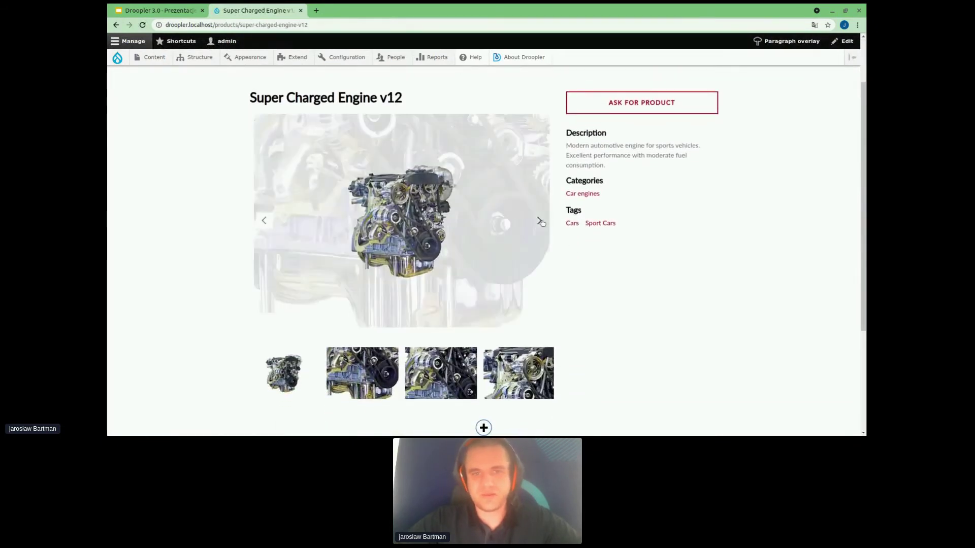
left_click(540, 222)
left_click(541, 222)
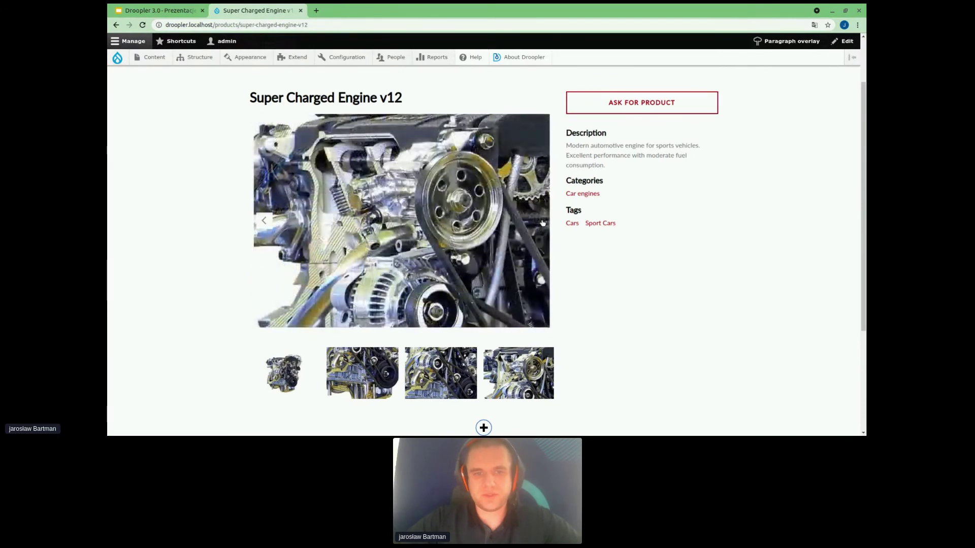
Step: Advance the engine product's gallery to the next image and highlight its description text
left_click(541, 221)
left_click_drag(586, 142, 628, 169)
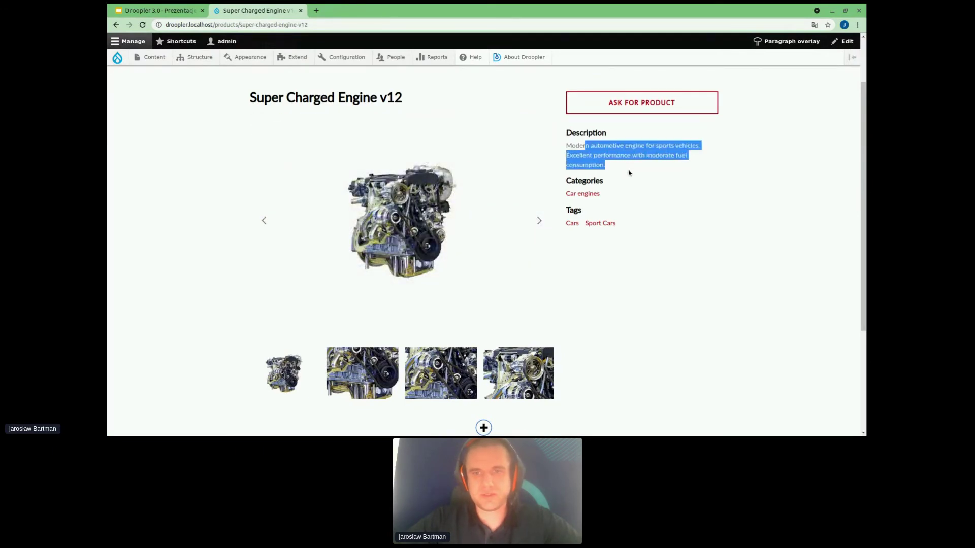
scroll(629, 172, "up", 1)
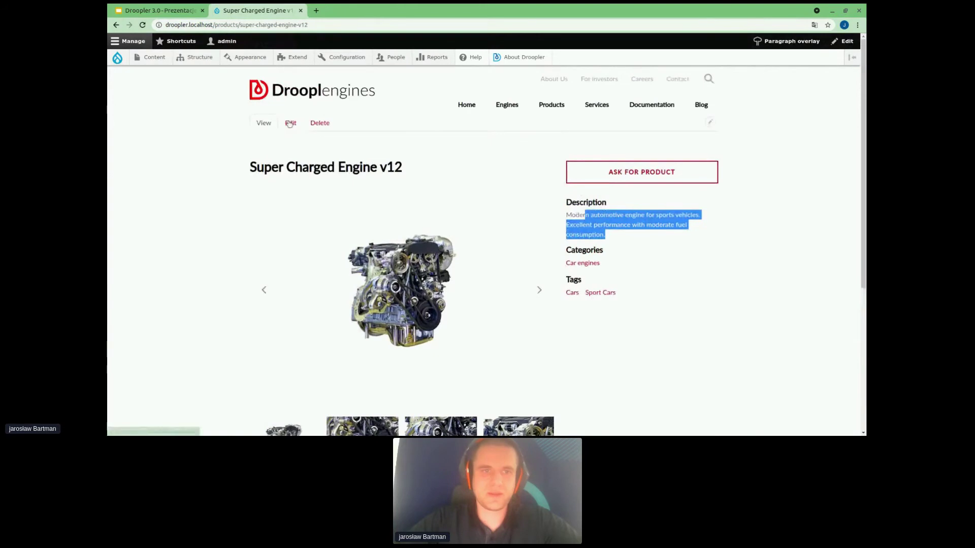
Step: Open the Super Charged Engine v12 product for editing and review its form fields from the title to the page section
left_click(291, 123)
scroll(382, 174, "down", 7)
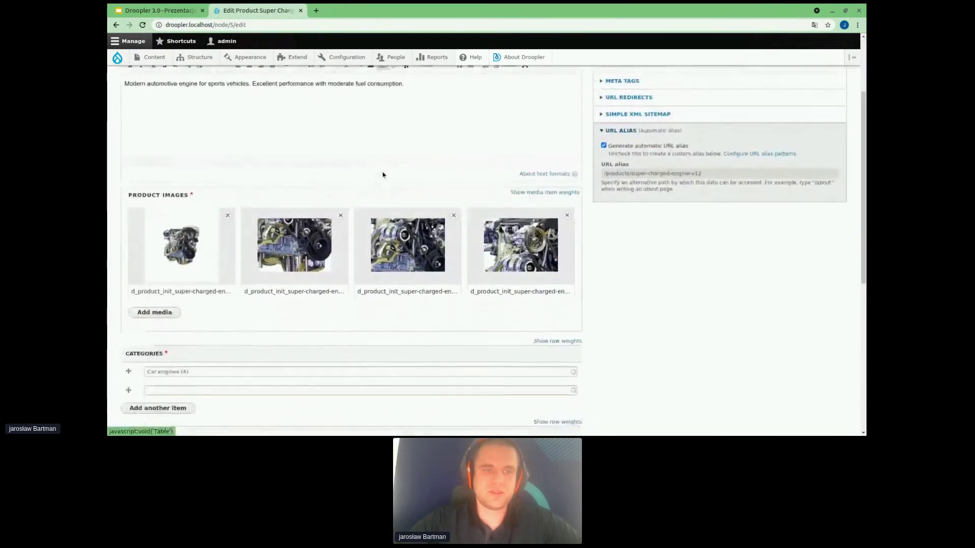
scroll(382, 174, "down", 2)
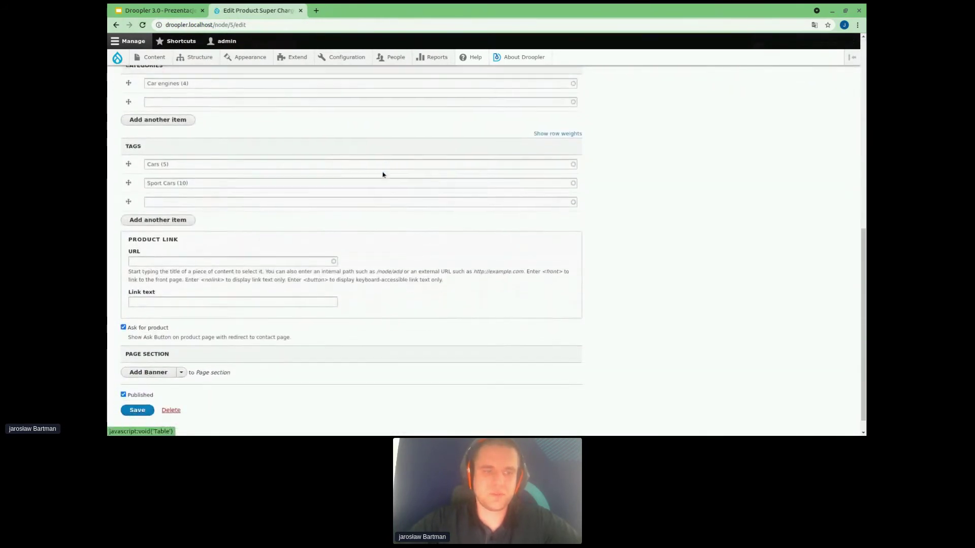
scroll(383, 174, "up", 5)
scroll(383, 171, "up", 3)
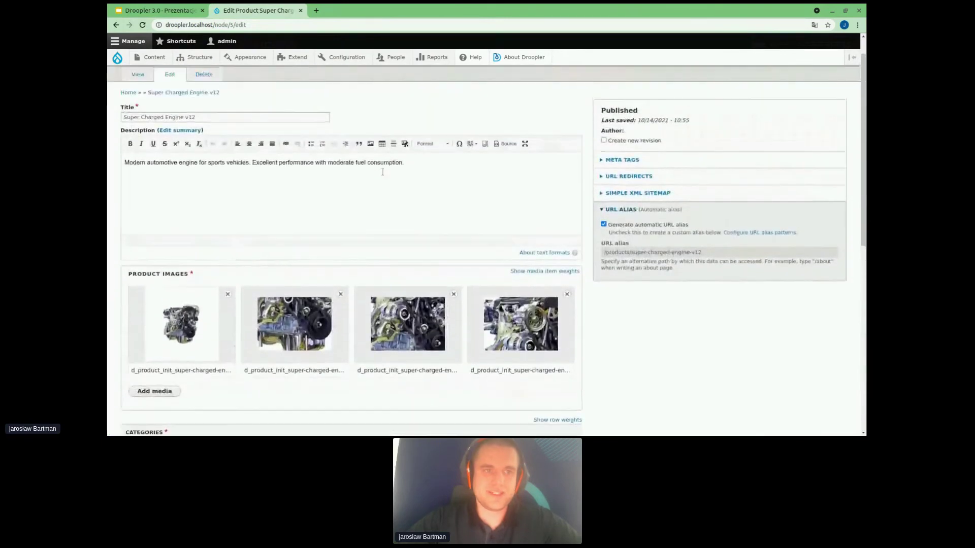
scroll(382, 172, "down", 1)
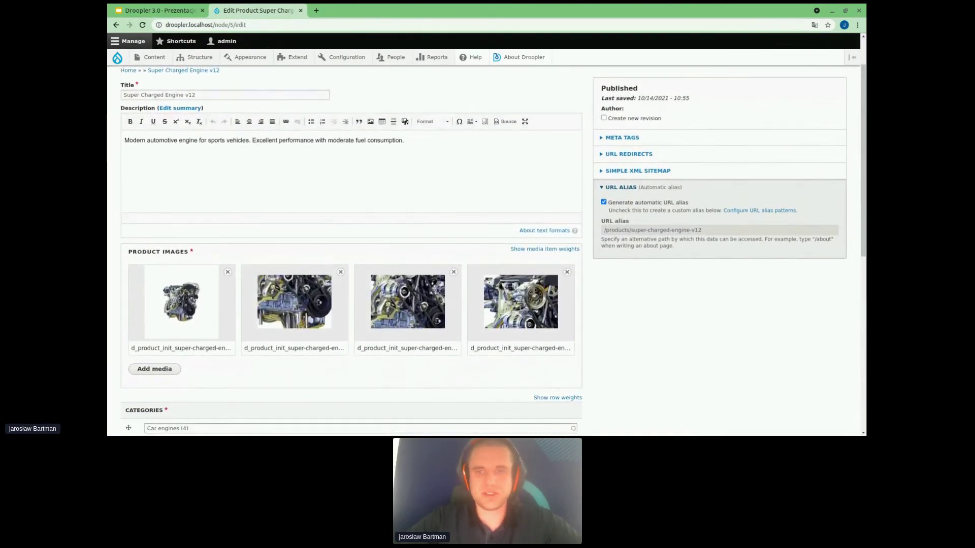
scroll(382, 171, "down", 8)
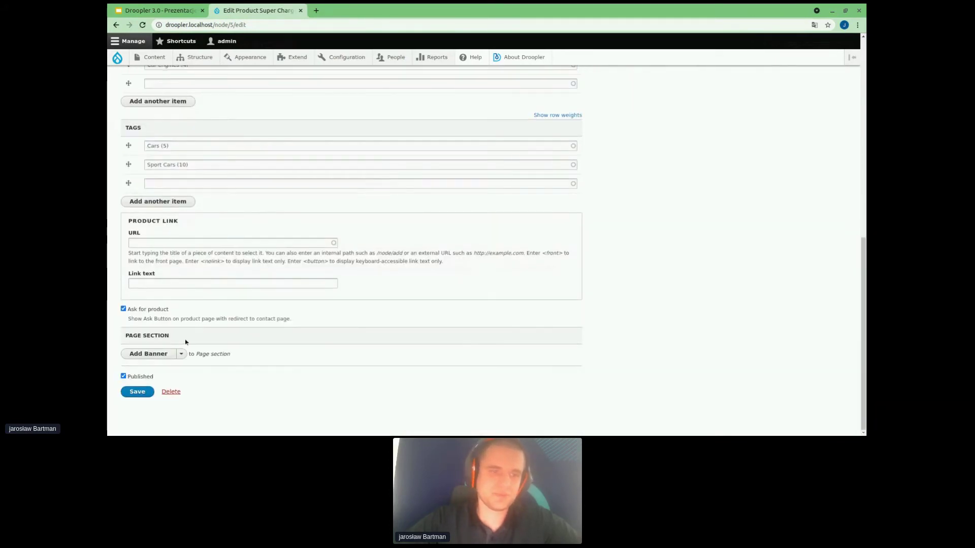
Step: Add a Text page paragraph to the product's page section
left_click_drag(125, 334, 166, 337)
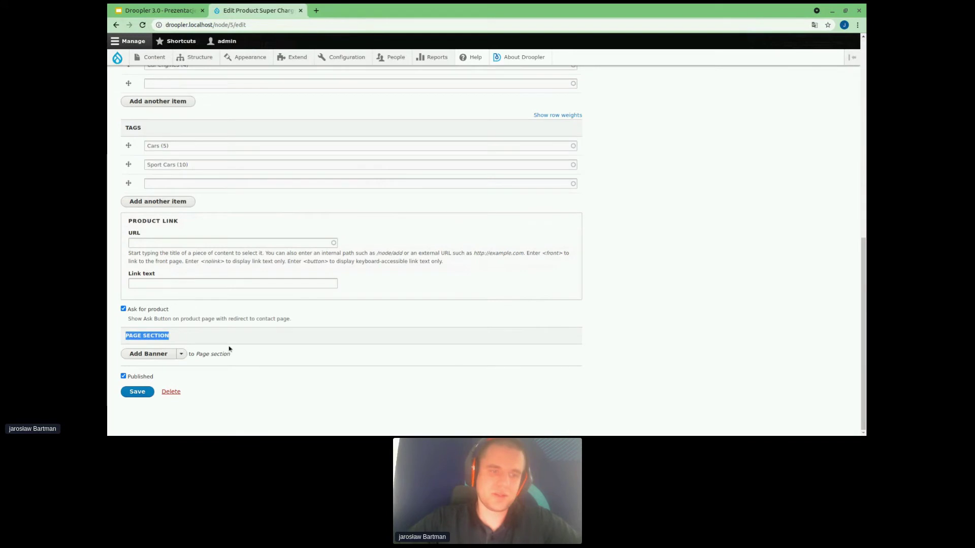
left_click(181, 354)
scroll(183, 325, "down", 3)
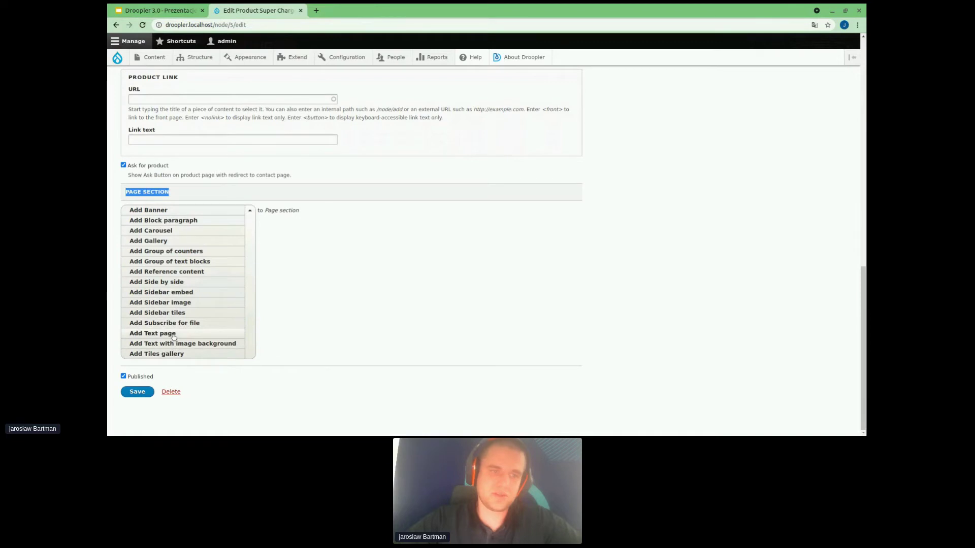
left_click(152, 333)
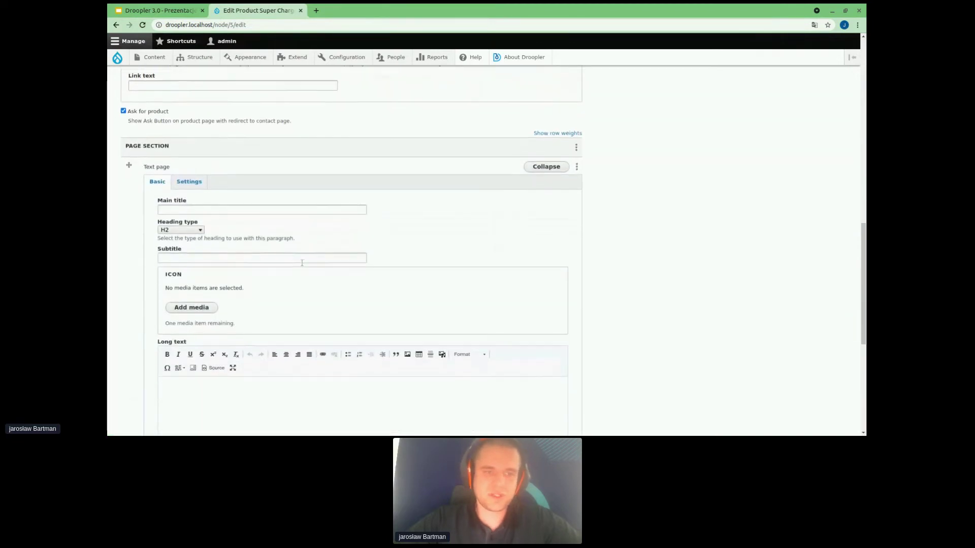
Step: Title the text page "Dodatkowy opis produktu" with the subtitle "Podrytuł", keep heading type H2, and save the product
left_click(289, 205)
type("Dodatkowy opis")
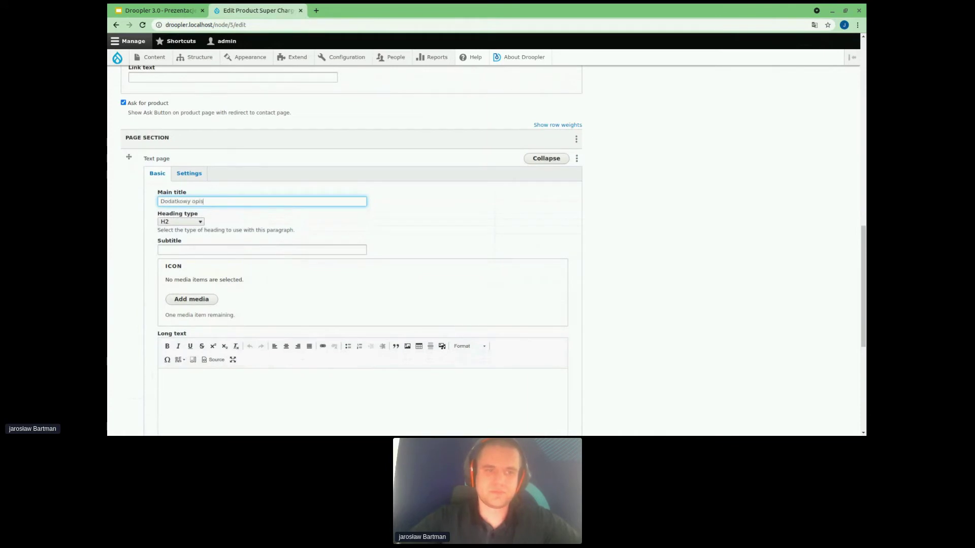
type(" produktu")
left_click(187, 222)
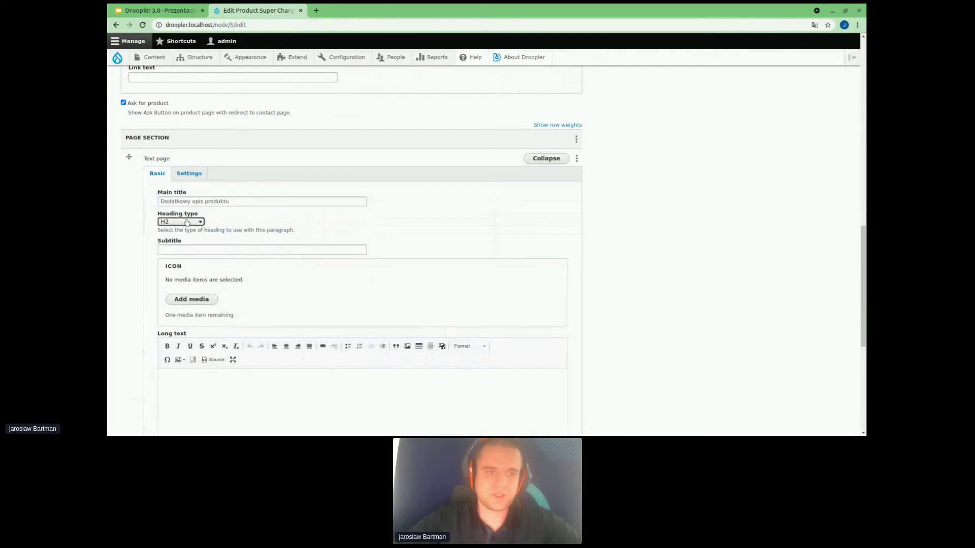
scroll(243, 192, "down", 3)
left_click(244, 173)
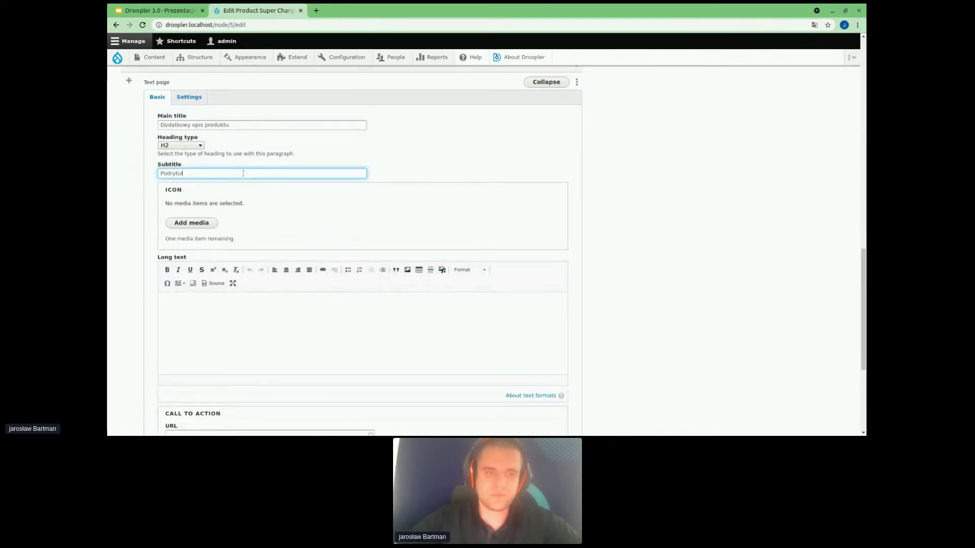
scroll(244, 173, "down", 6)
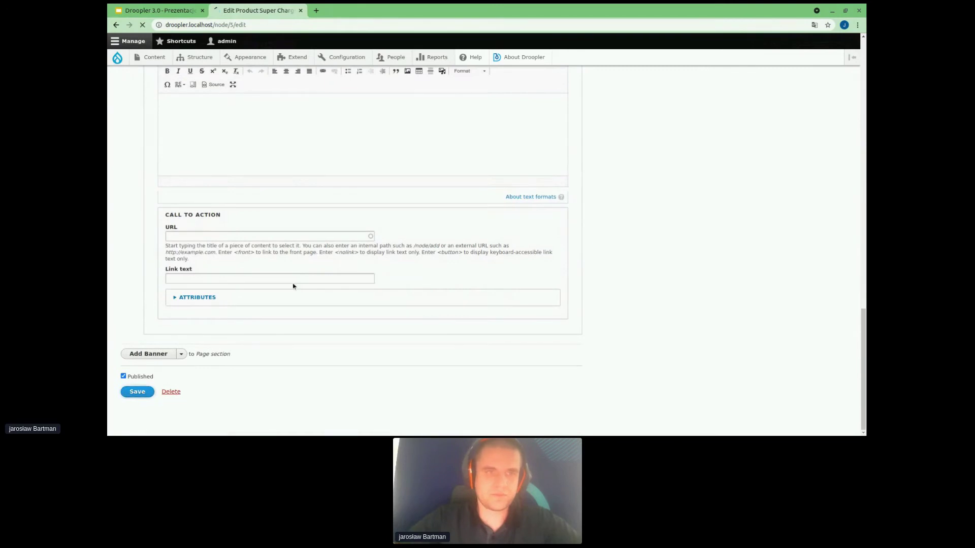
Step: Check the added text section below the gallery on the saved product page
scroll(399, 183, "down", 8)
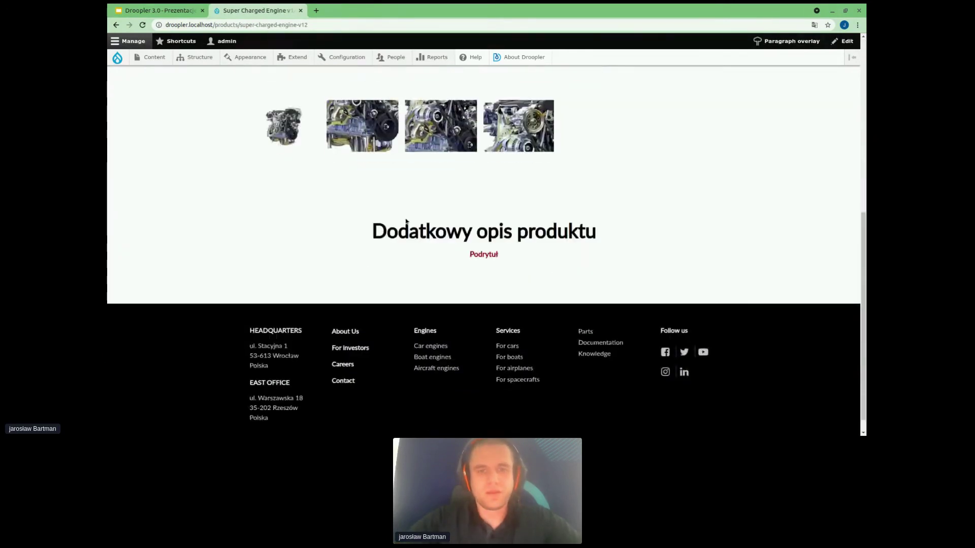
left_click_drag(414, 231, 508, 262)
left_click(519, 266)
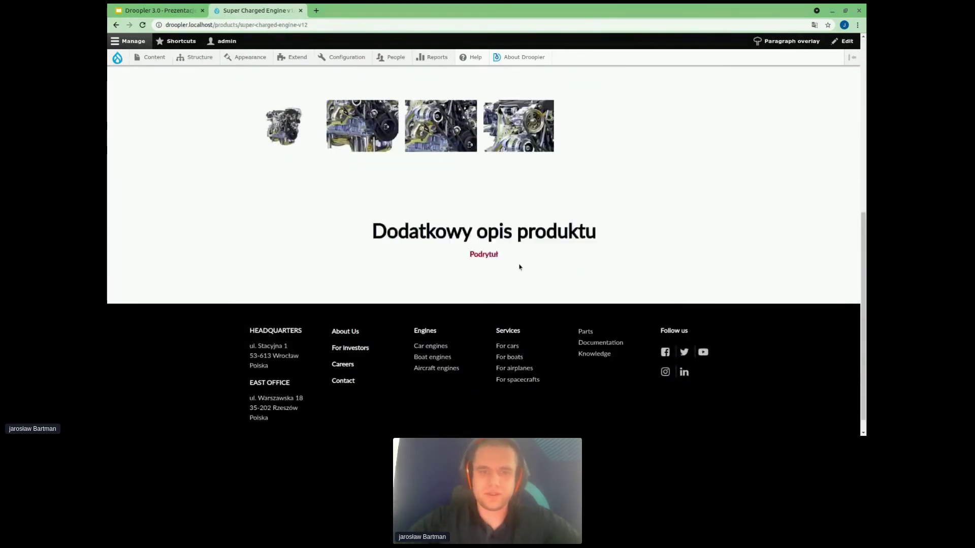
Step: View the third and second gallery images using their thumbnails, and return to the start of the product page
scroll(519, 266, "up", 4)
left_click(435, 305)
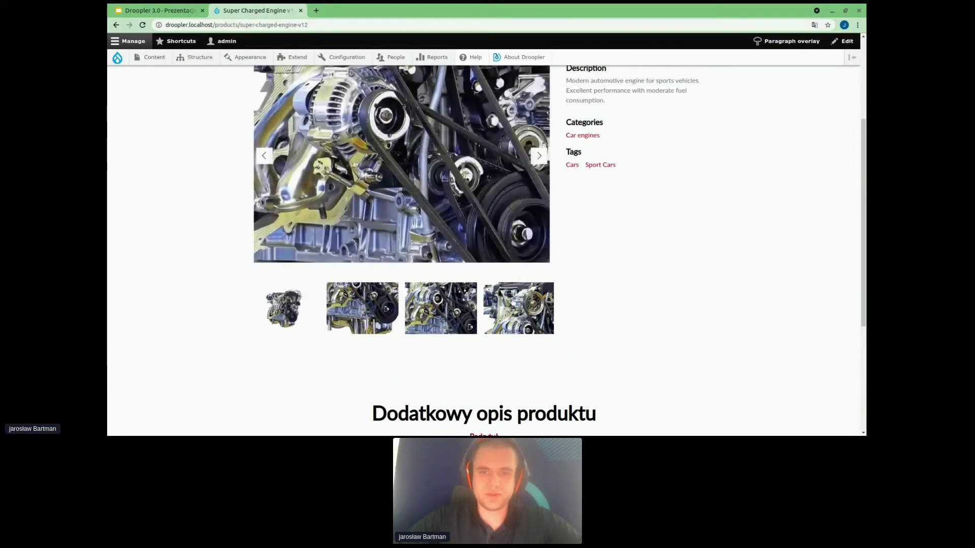
left_click(395, 301)
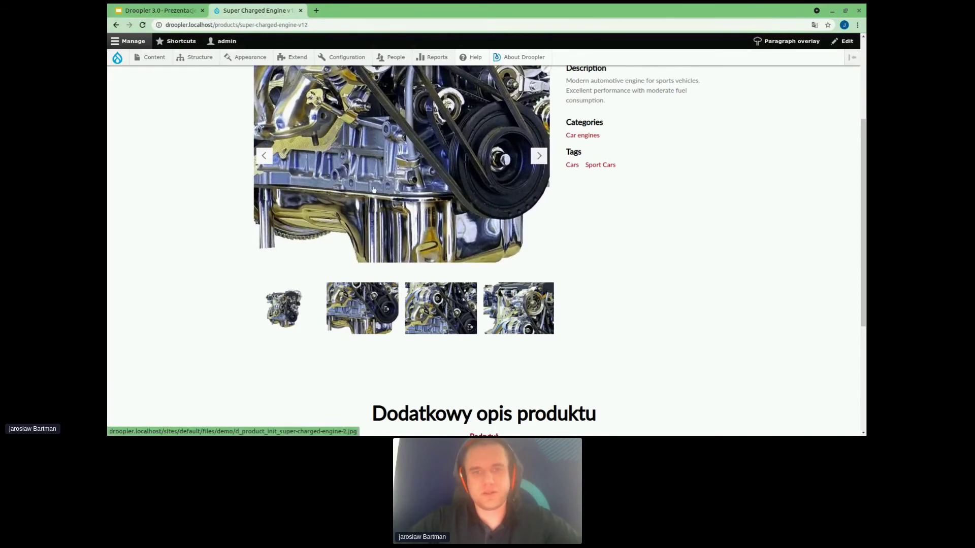
scroll(373, 189, "up", 3)
left_click(706, 150)
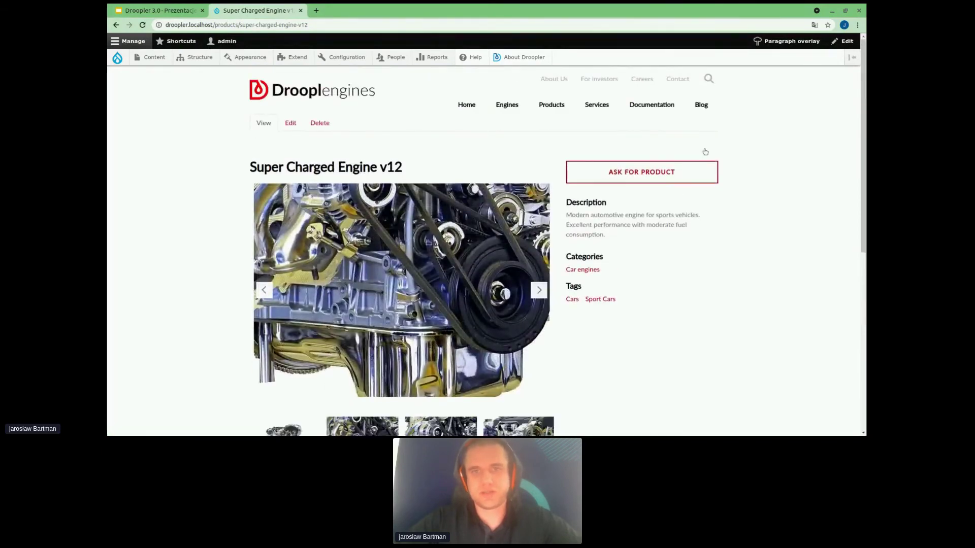
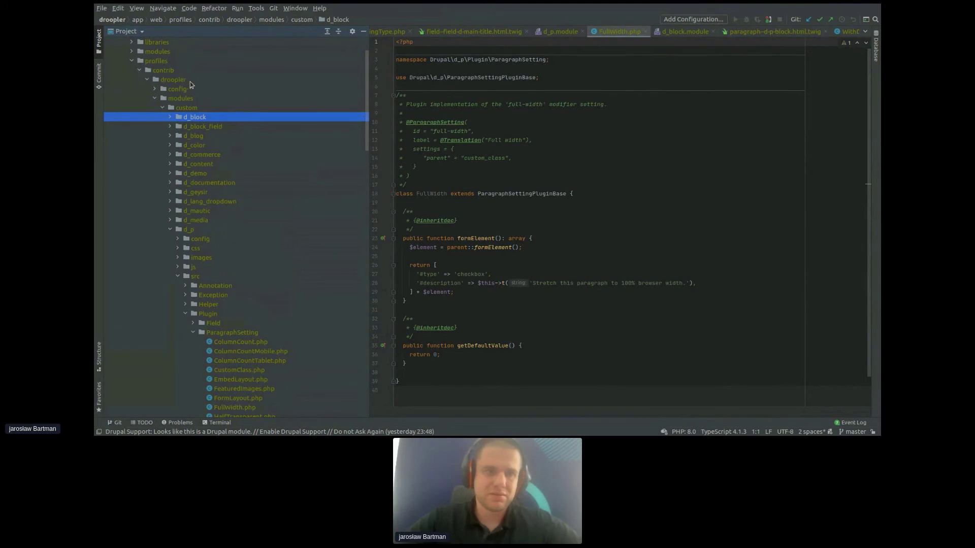
Step: Switch to PhpStorm, collapse the d_p module's src folder and open d_p.info.yml
scroll(233, 222, "down", 4)
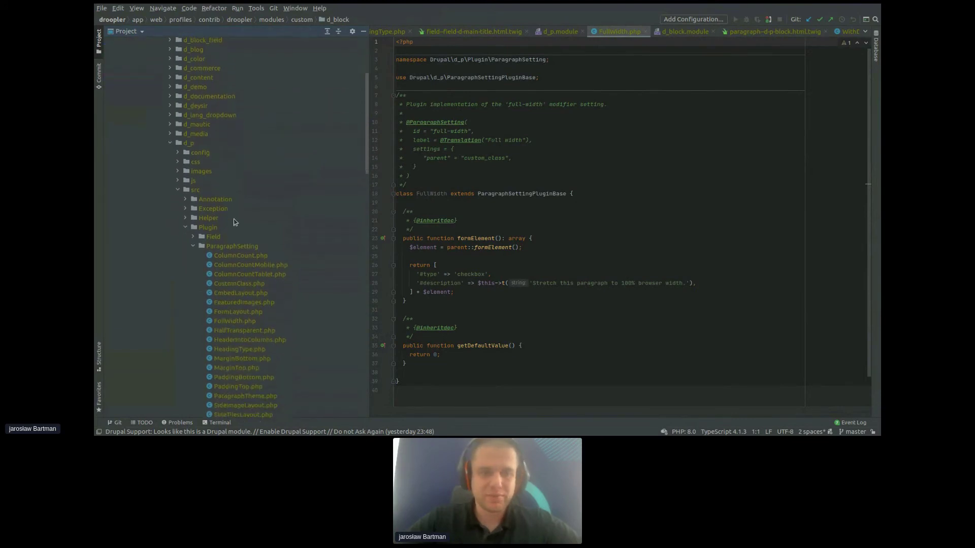
double_click(195, 164)
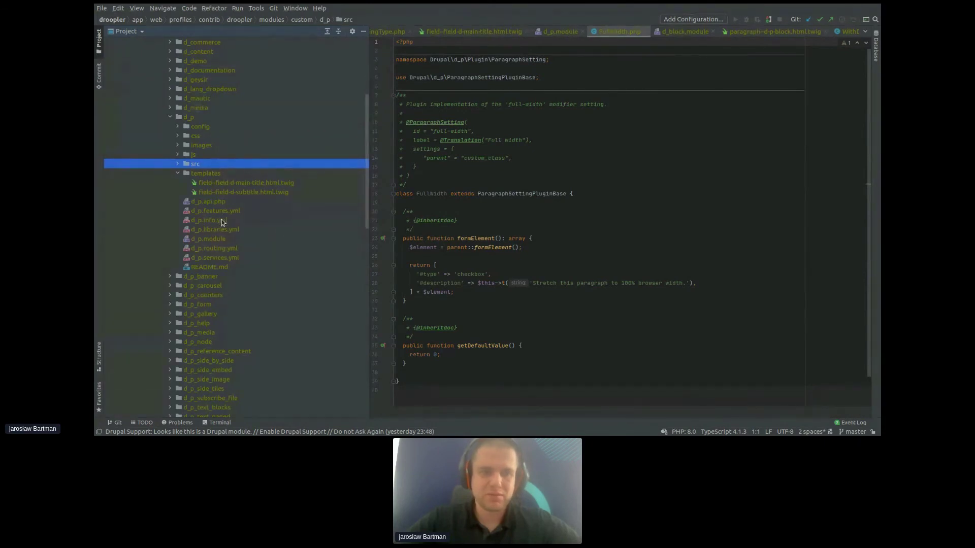
double_click(222, 220)
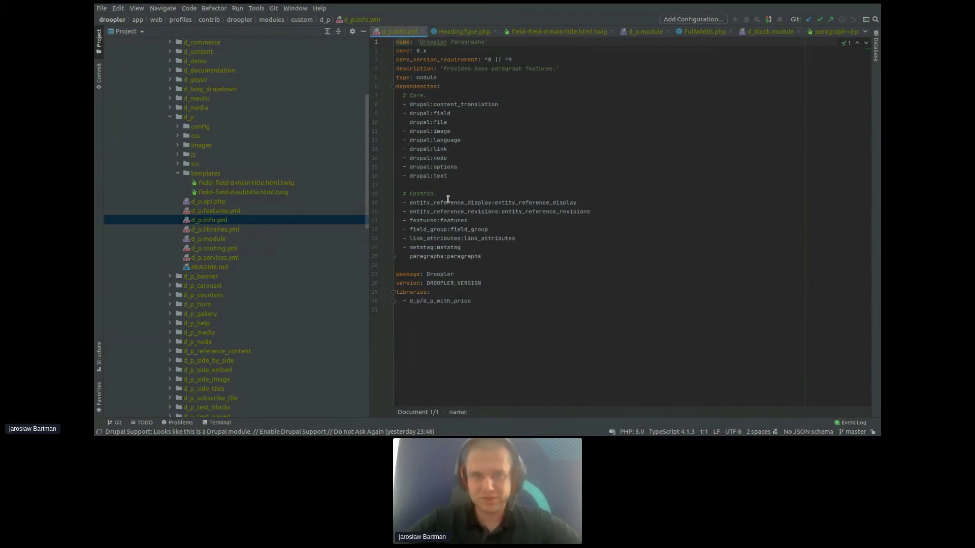
Step: Expand the d_p module's src, Plugin and ParagraphSetting folders and open HeadingType.php
double_click(221, 163)
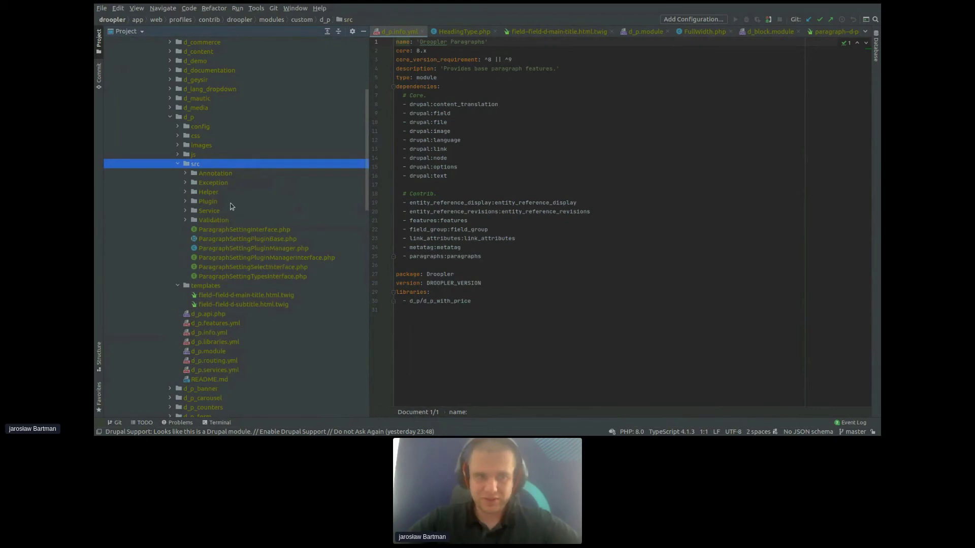
double_click(234, 201)
double_click(237, 220)
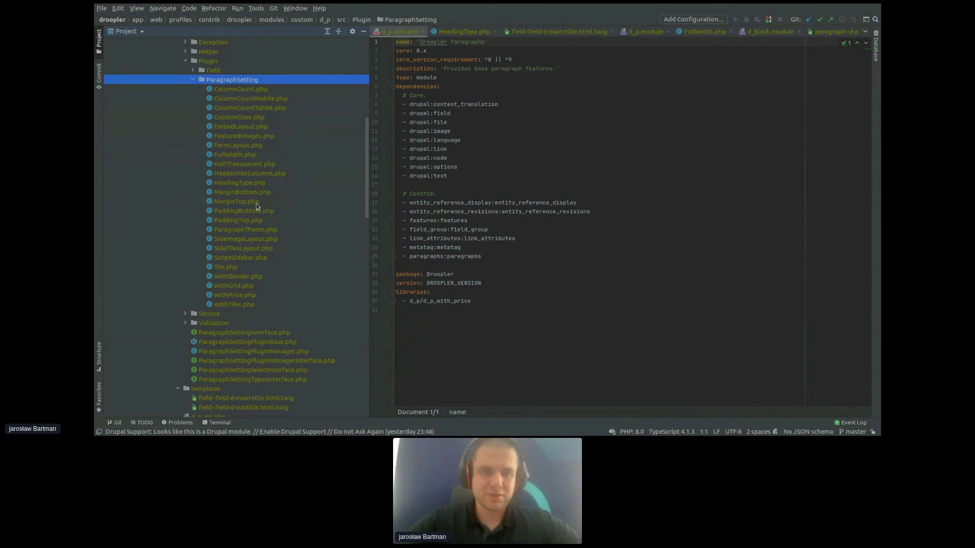
double_click(253, 181)
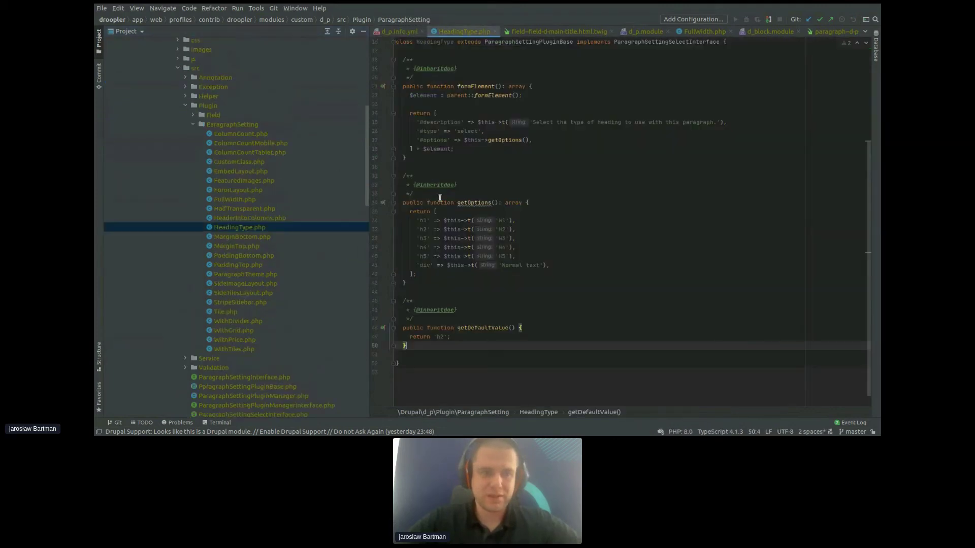
Step: Examine the HeadingType class's ParagraphSettingPluginBase parent and the id and label in its ParagraphSetting annotation
scroll(557, 180, "up", 5)
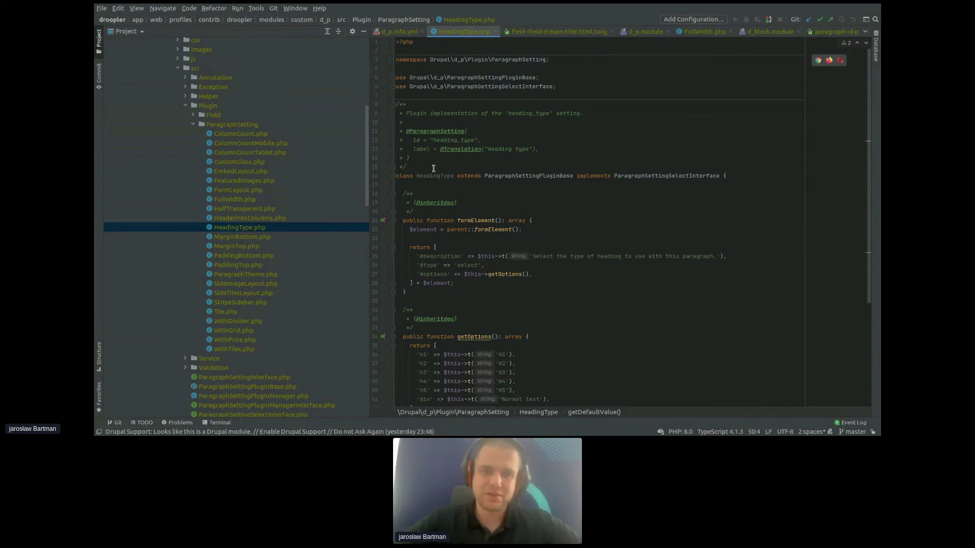
double_click(510, 175)
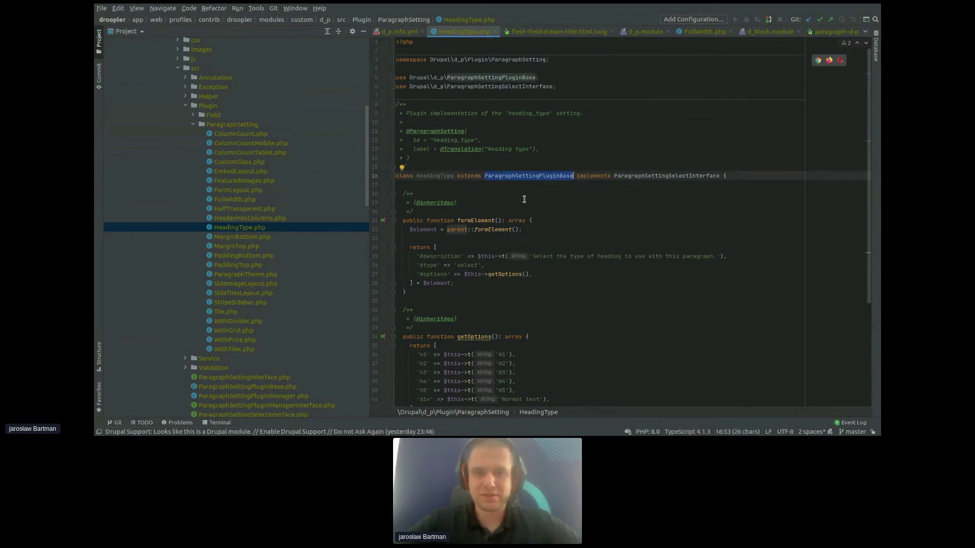
left_click(413, 140)
key("shift+End")
left_click(412, 149)
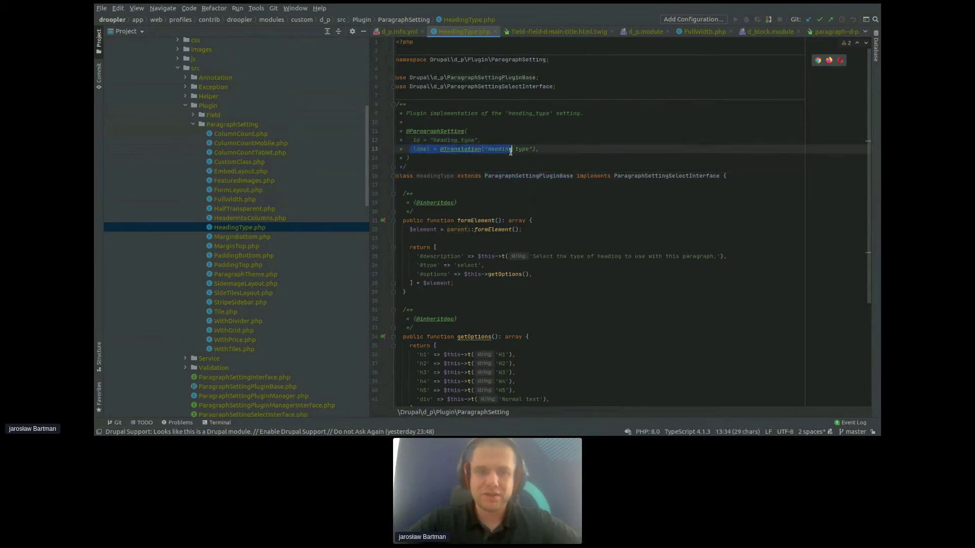
left_click(543, 149)
Step: Examine the select type in formElement() and highlight the whole getOptions() method in HeadingType.php
scroll(543, 149, "down", 3)
scroll(511, 179, "down", 3)
left_click(459, 134)
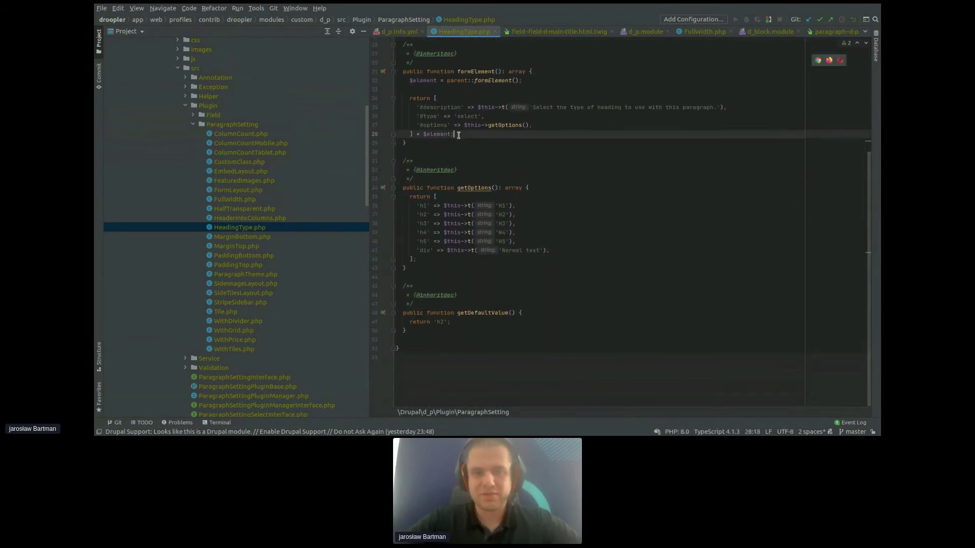
double_click(467, 117)
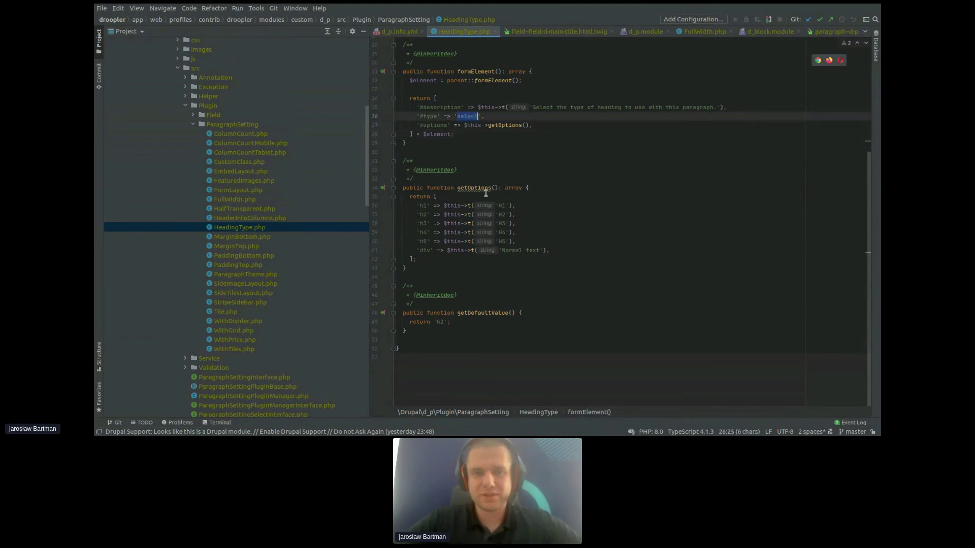
left_click(533, 189)
left_click_drag(409, 268, 391, 161)
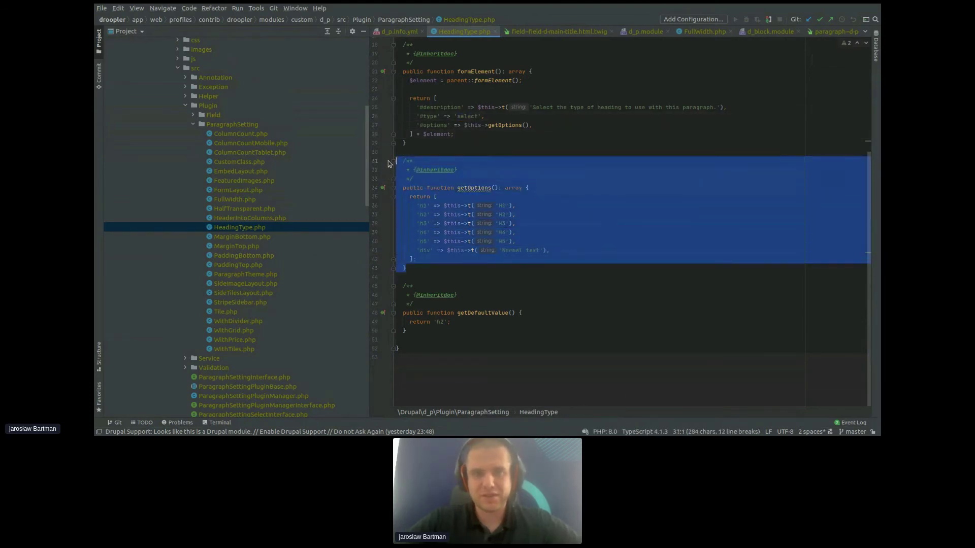
left_click(523, 215)
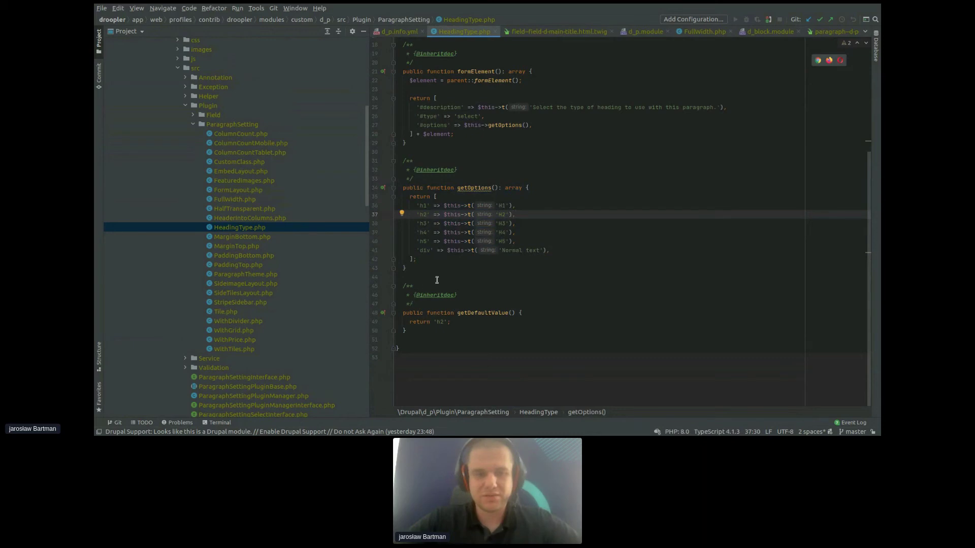
Step: Open the d_p.module file of the d_p module
scroll(298, 311, "down", 5)
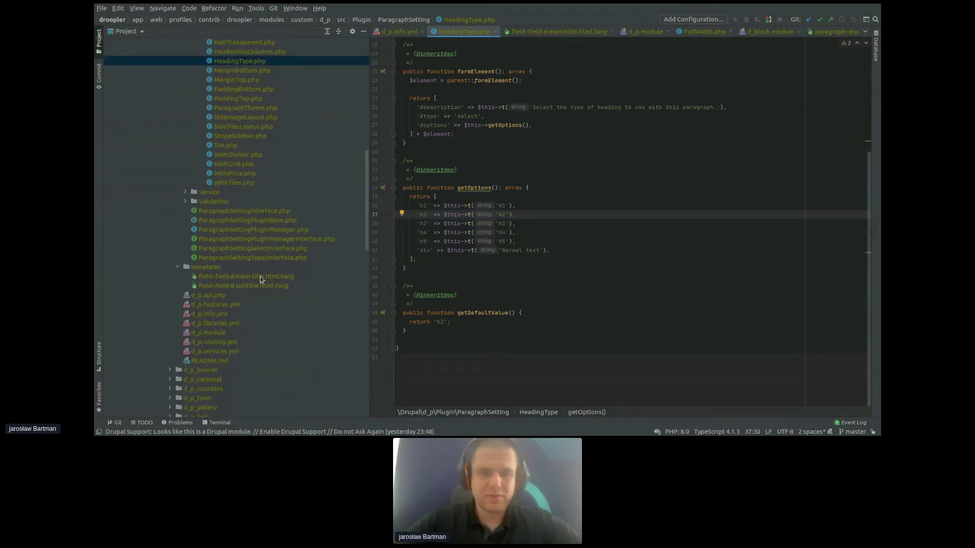
double_click(252, 333)
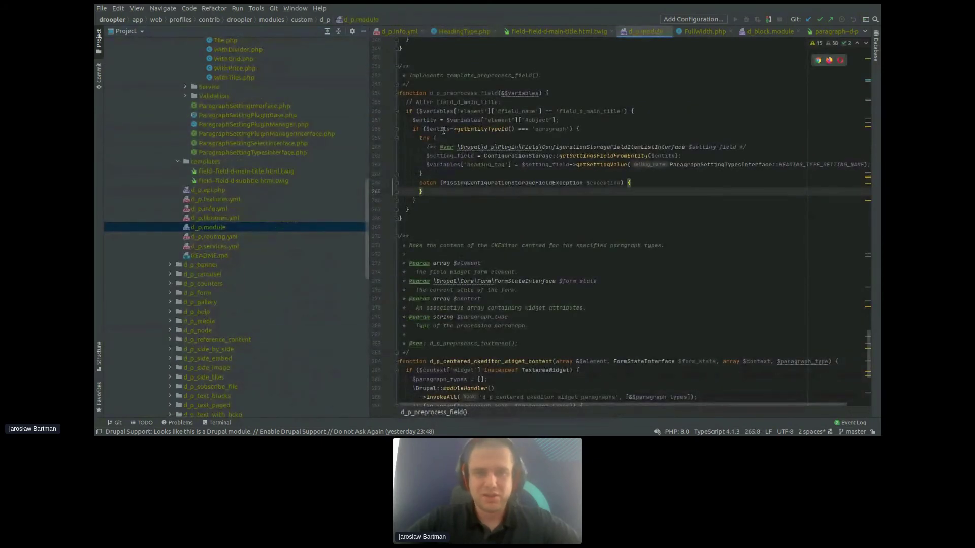
Step: Open the field-field-d-main-title.html.twig template and highlight its heading_tag variable in the opening tag
double_click(258, 173)
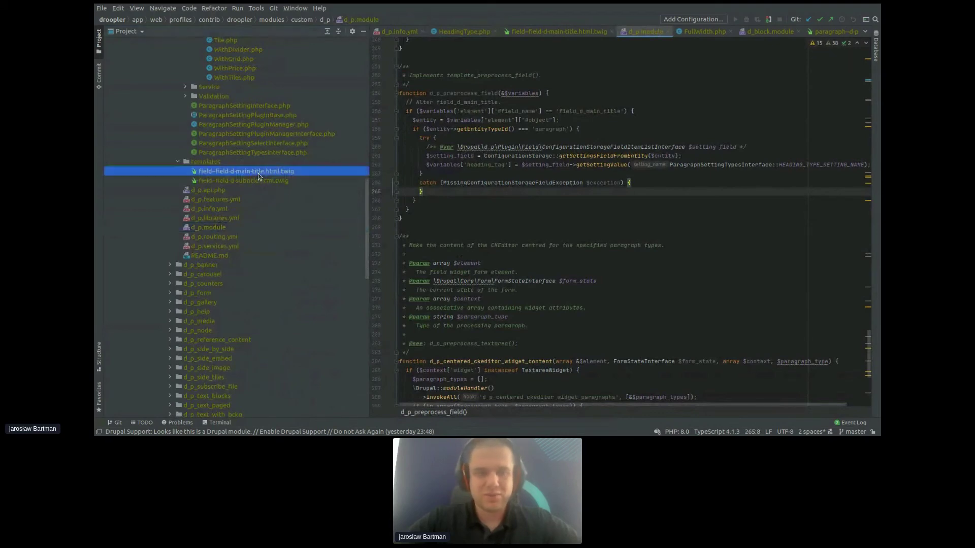
left_click(430, 291)
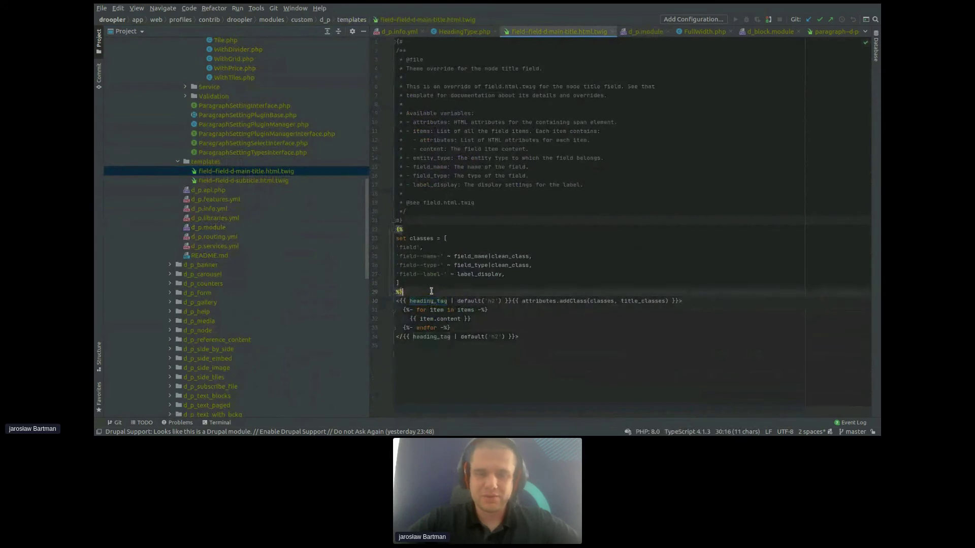
double_click(428, 301)
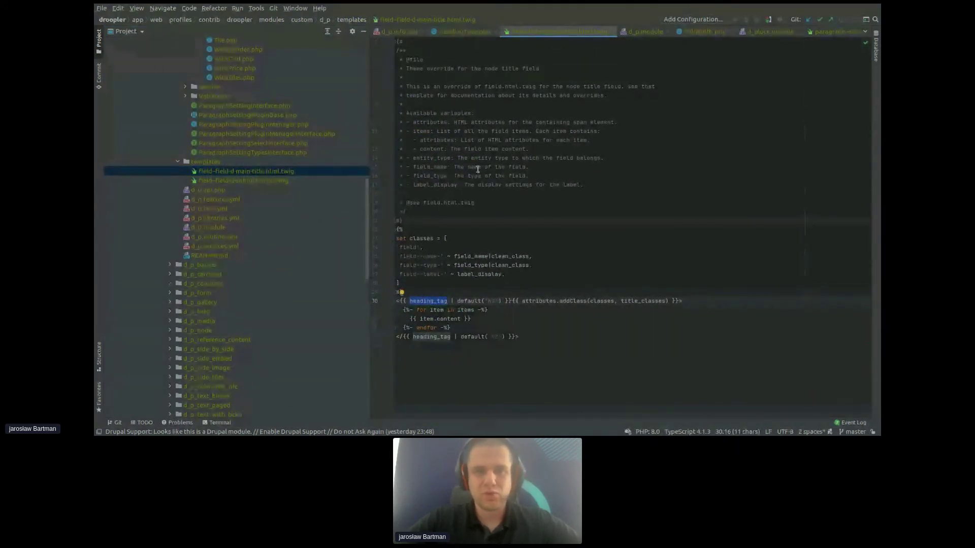
Step: Go back to HeadingType.php, open CustomClass.php to examine its formElement() method, and open ColumnCountMobile.php from the ParagraphSetting folder
left_click(464, 32)
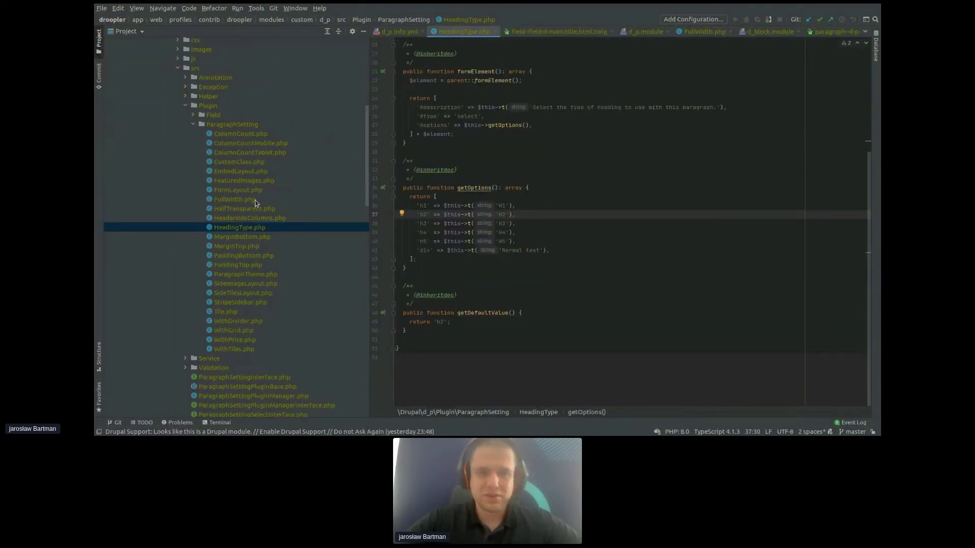
double_click(254, 164)
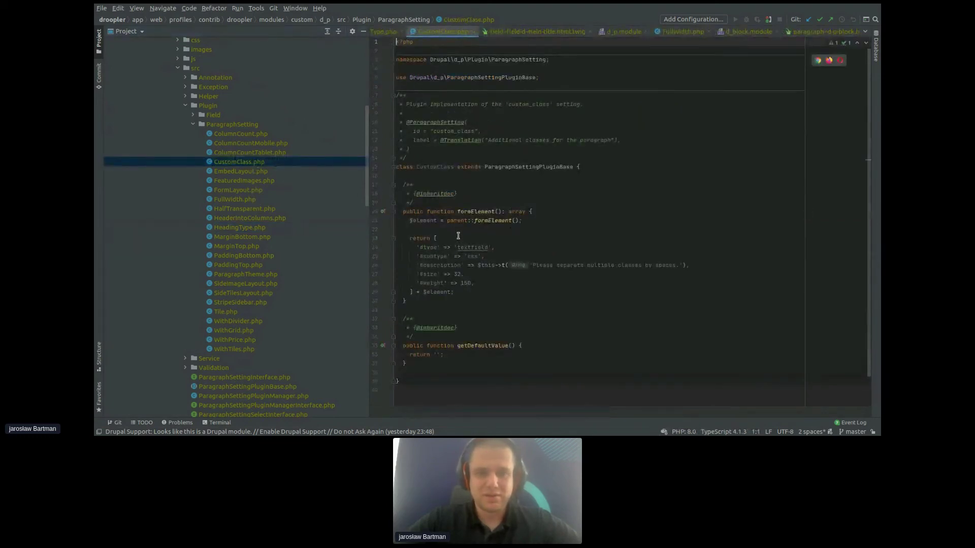
left_click(456, 236)
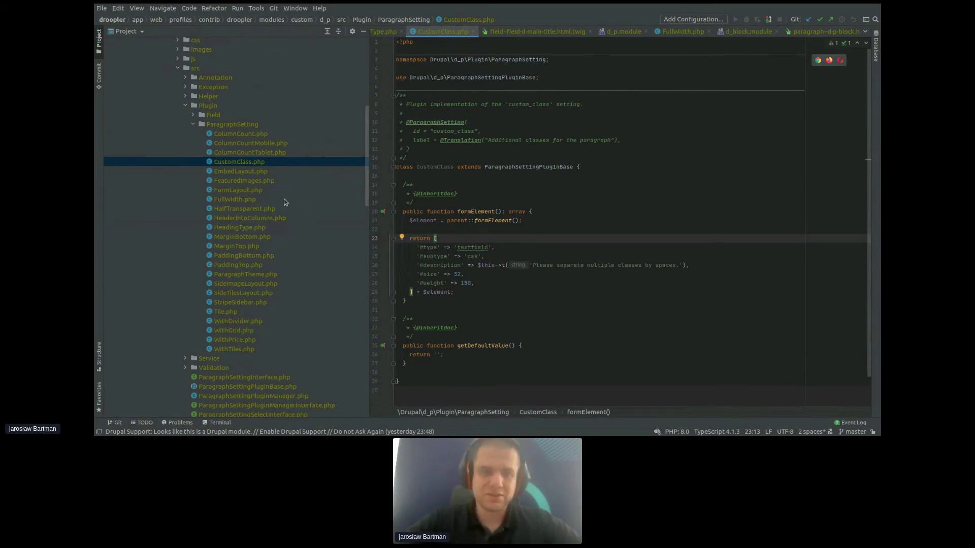
double_click(268, 145)
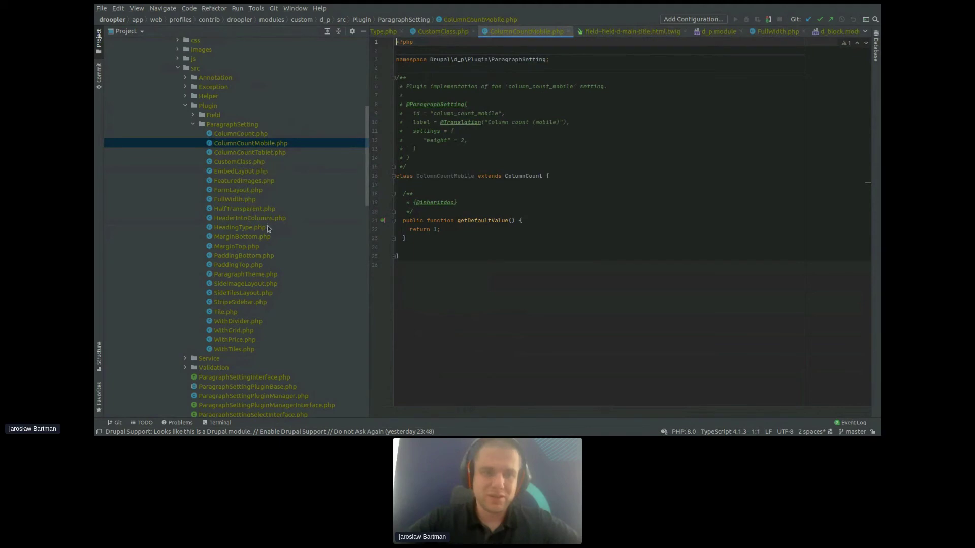
Step: Open MarginTop.php, examine its ParagraphSetting annotation and highlight the margin options returned by getOptions()
double_click(263, 245)
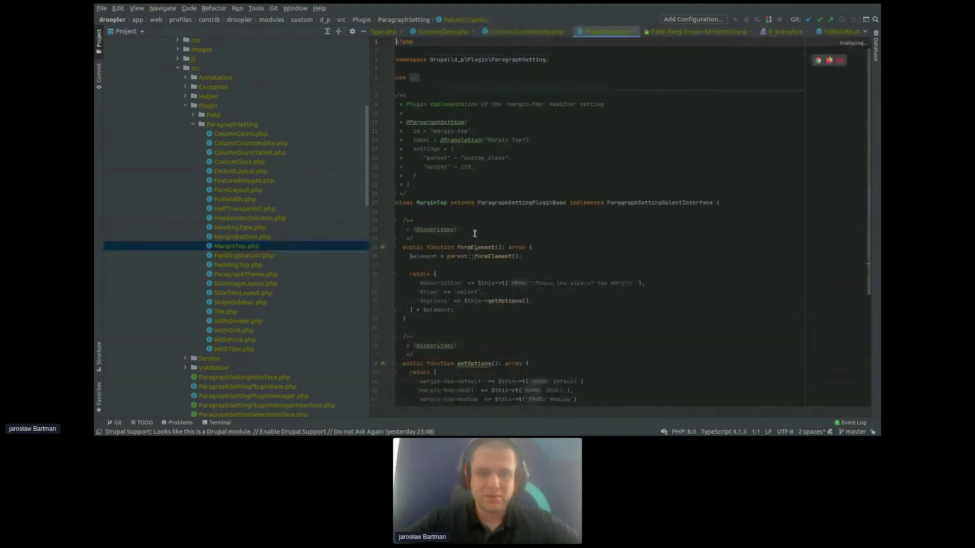
scroll(475, 234, "down", 2)
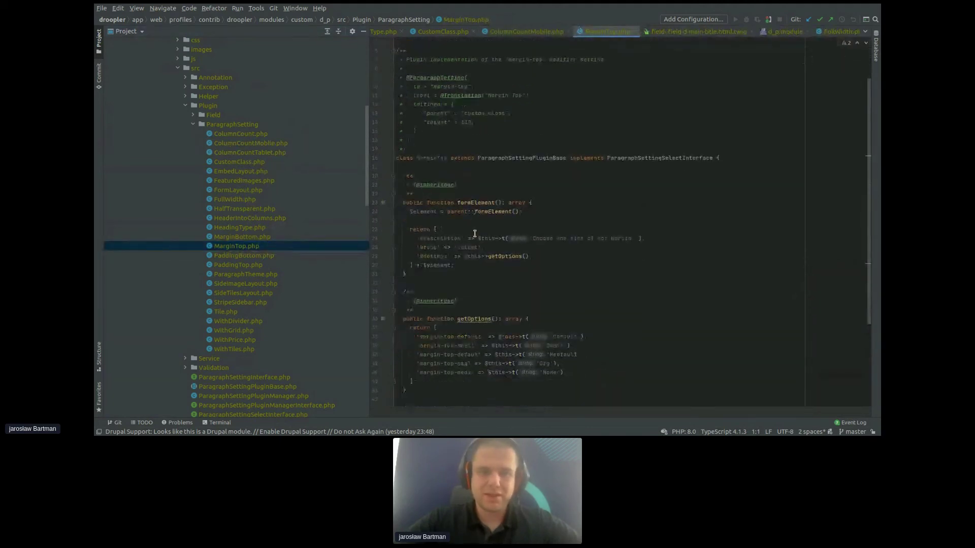
scroll(474, 224, "up", 2)
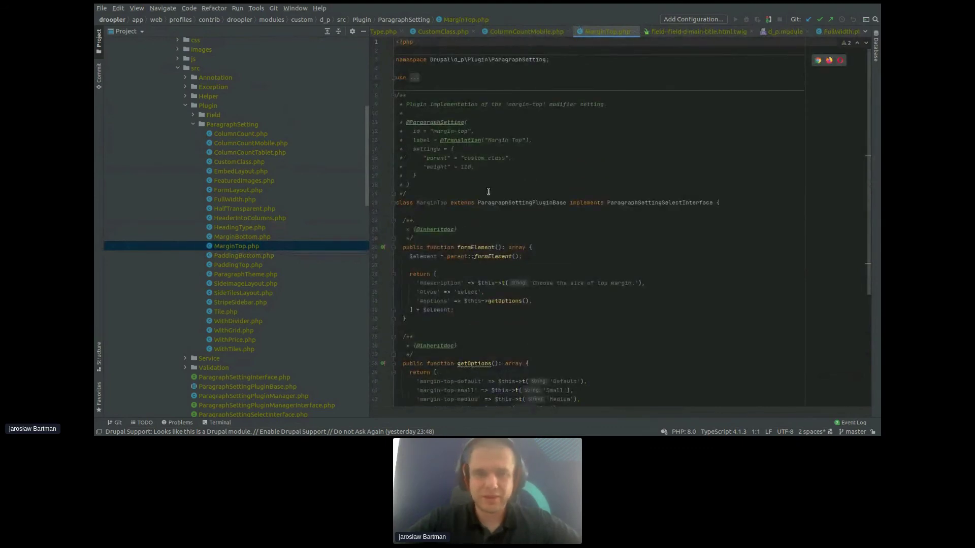
scroll(488, 203, "down", 1)
scroll(489, 203, "down", 4)
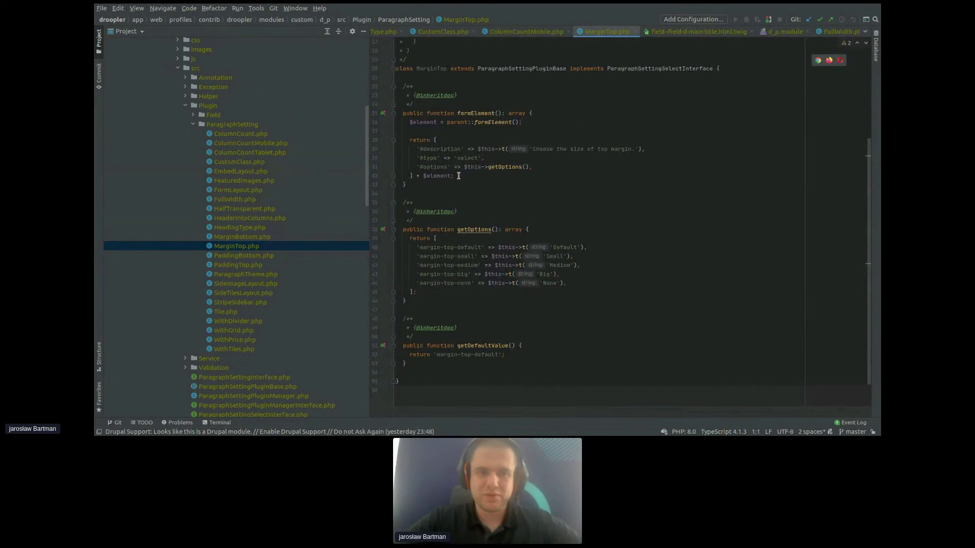
left_click_drag(435, 246, 543, 280)
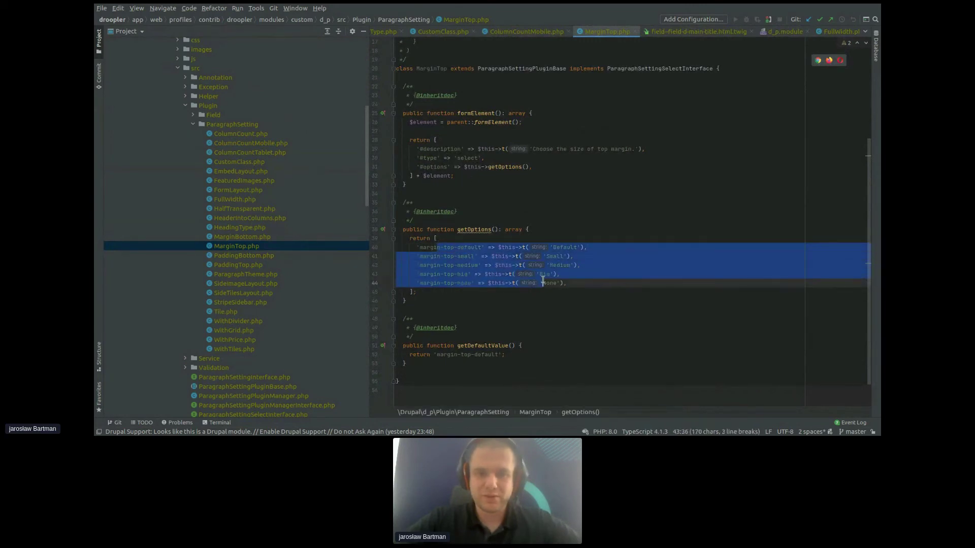
left_click(551, 283)
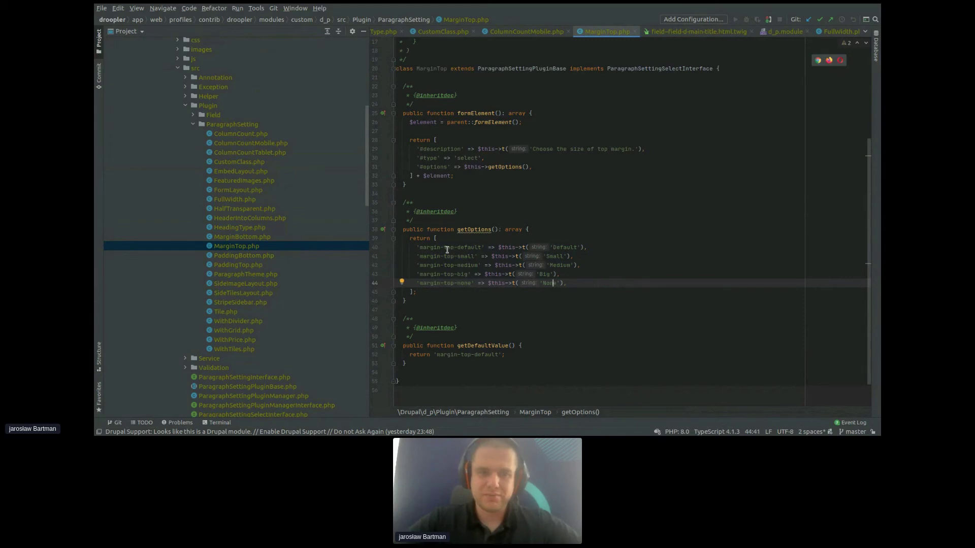
Step: Collapse the d_p module's src folder and highlight the margin-top-default key in MarginTop.php
left_click(221, 77)
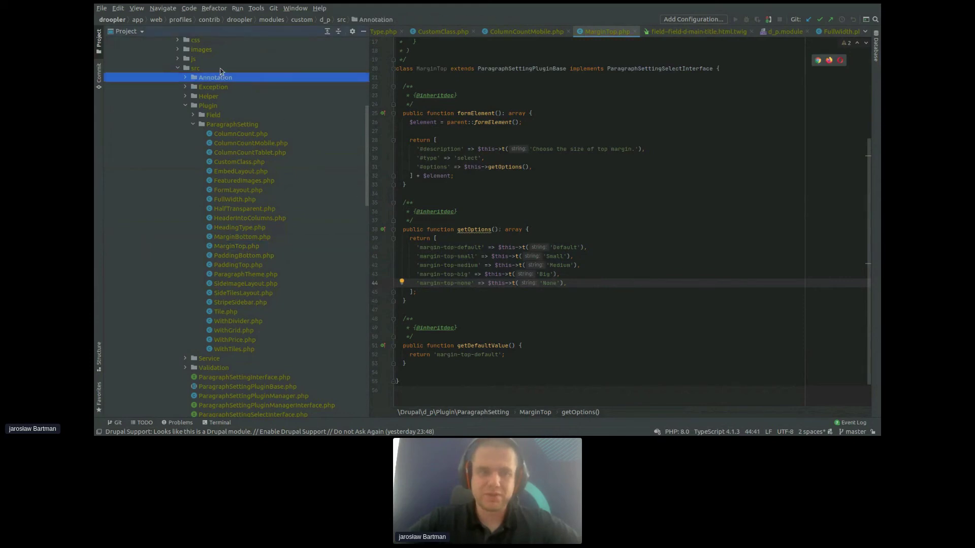
key("Left")
key("Left")
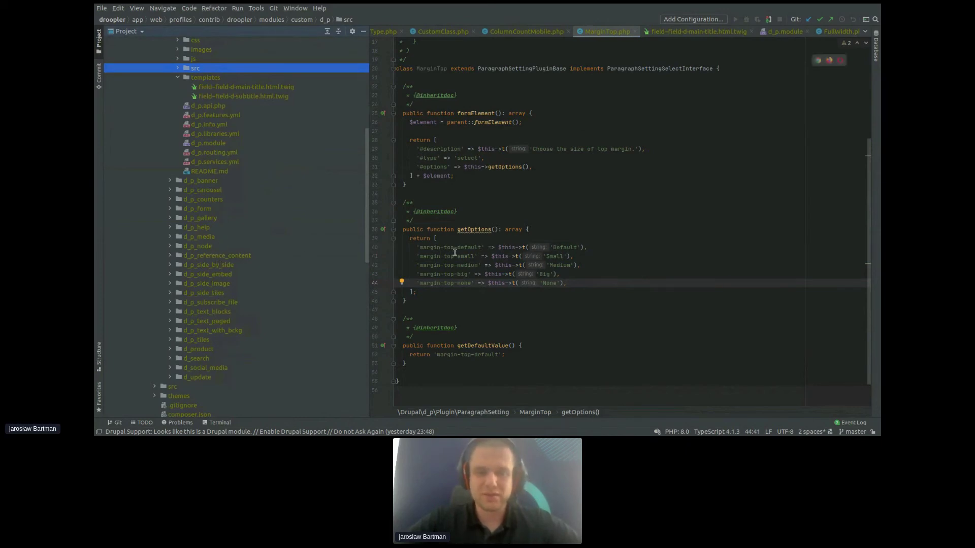
left_click_drag(422, 248, 461, 248)
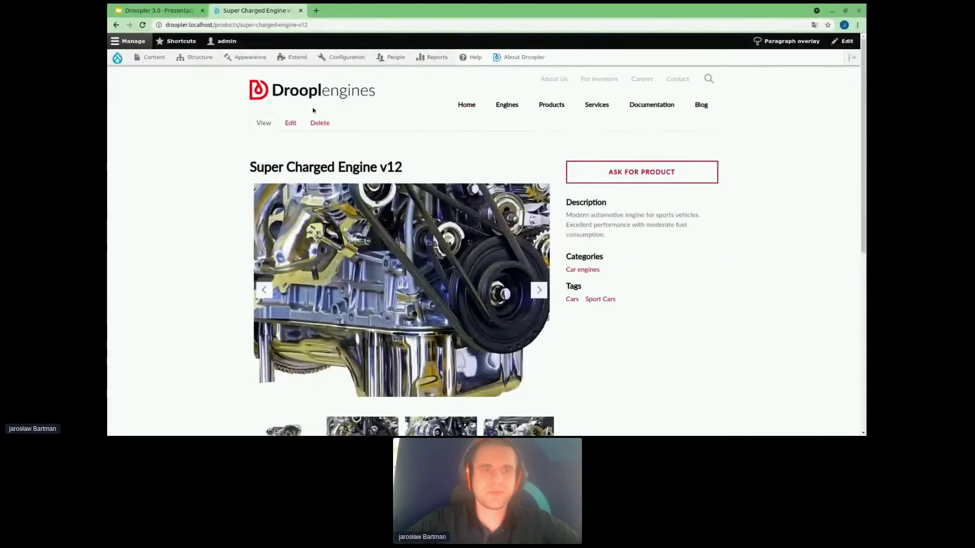
Step: Switch to the Droopler site in the browser, open its home page and view the Top Actions section
left_click(313, 93)
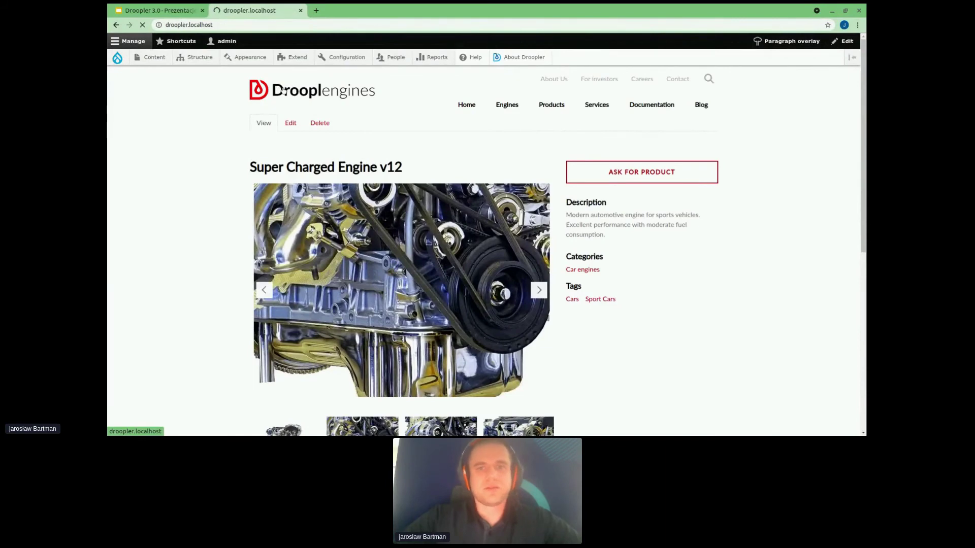
scroll(386, 207, "down", 3)
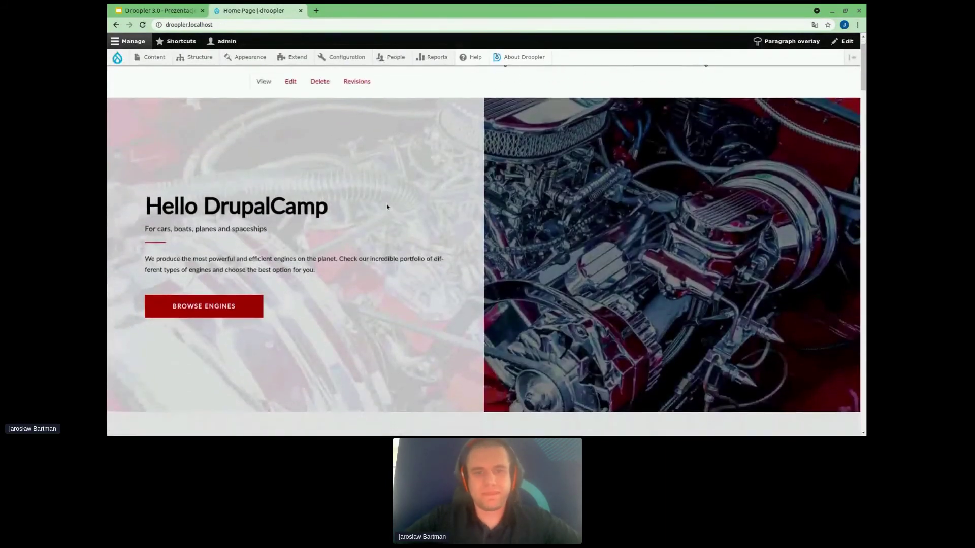
scroll(387, 206, "down", 8)
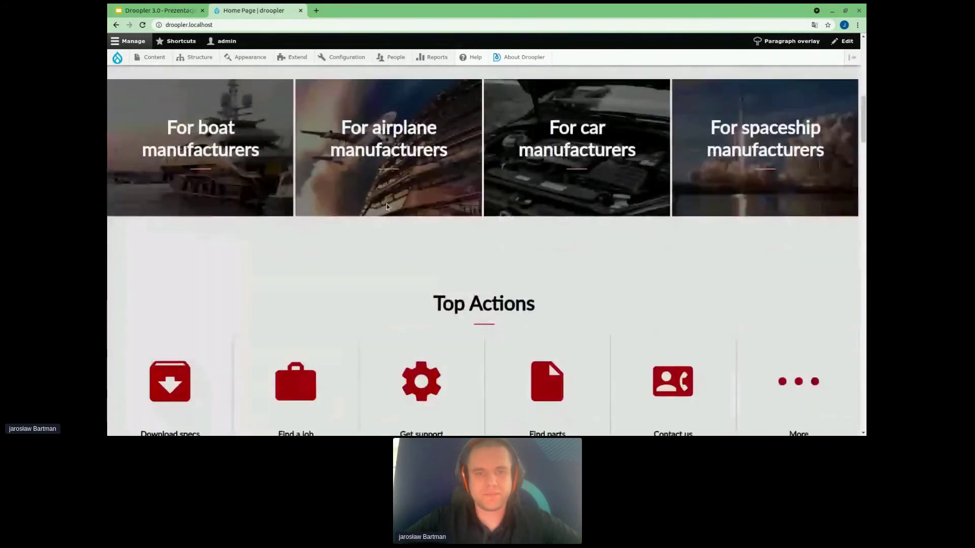
scroll(387, 207, "up", 1)
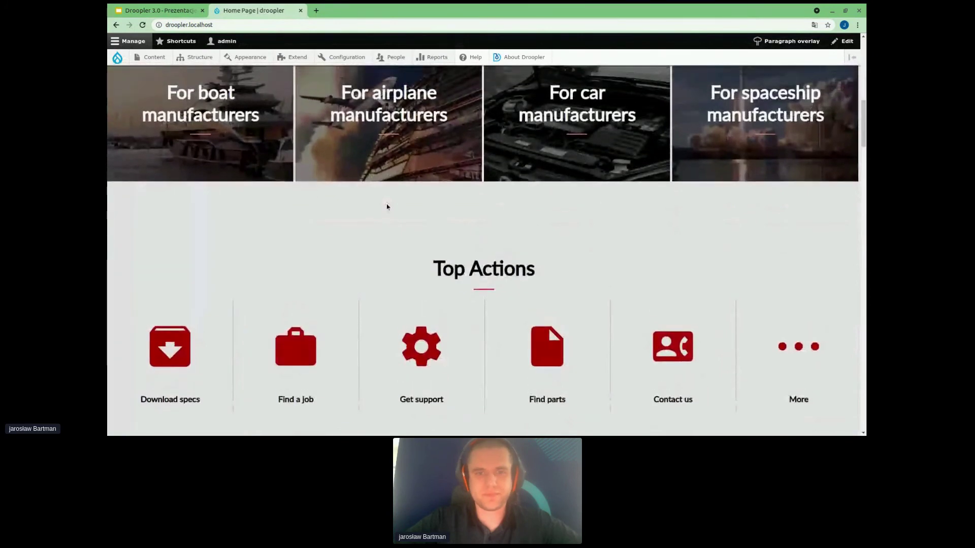
scroll(387, 206, "down", 2)
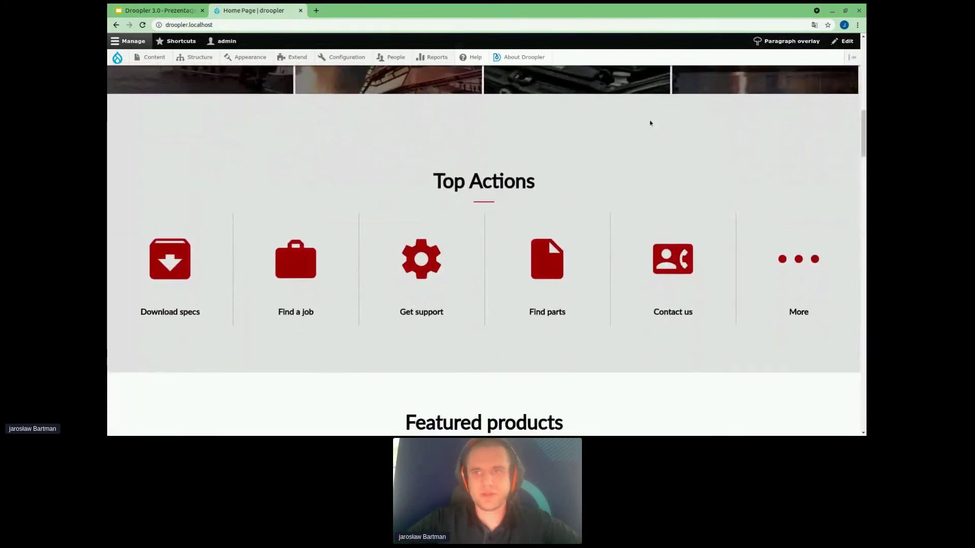
Step: Turn on the paragraph overlay and open the Top Actions paragraph's settings for editing
left_click(780, 42)
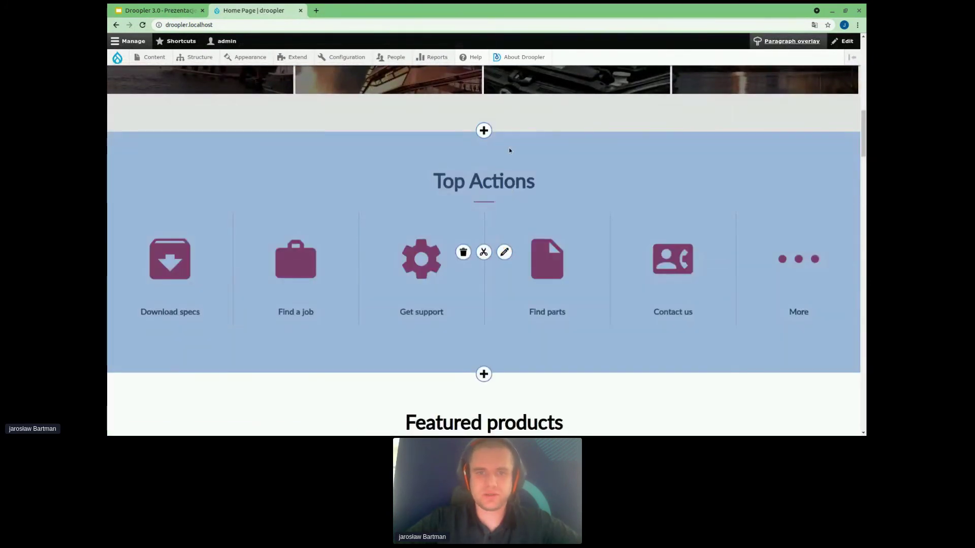
left_click(505, 217)
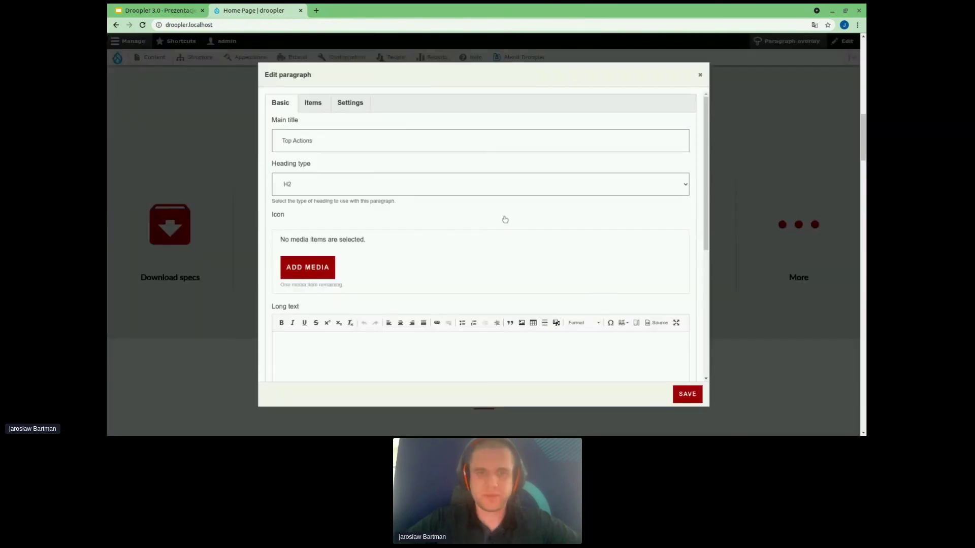
left_click(350, 103)
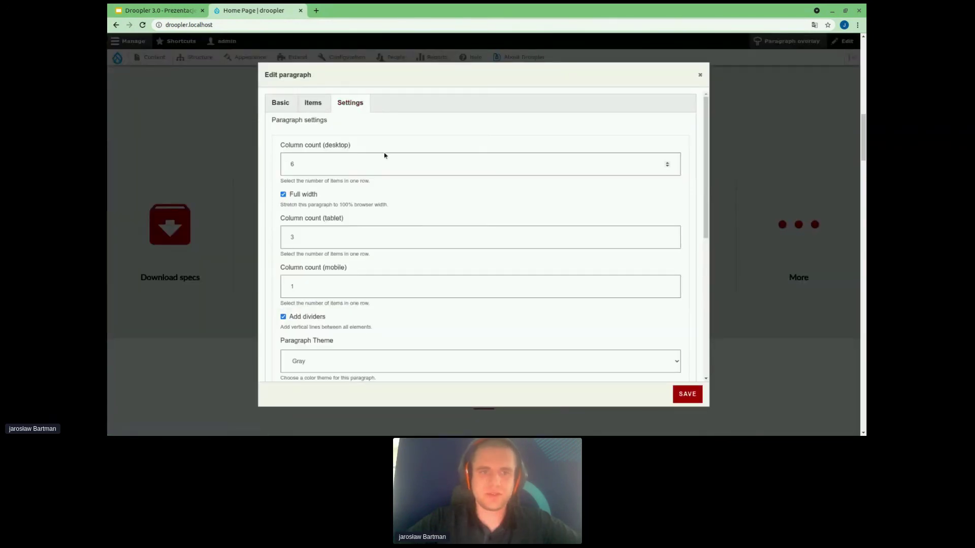
Step: Examine the Top Actions paragraph's column counts for desktop, tablet and mobile, its theme, and its margin and padding settings
scroll(385, 155, "down", 1)
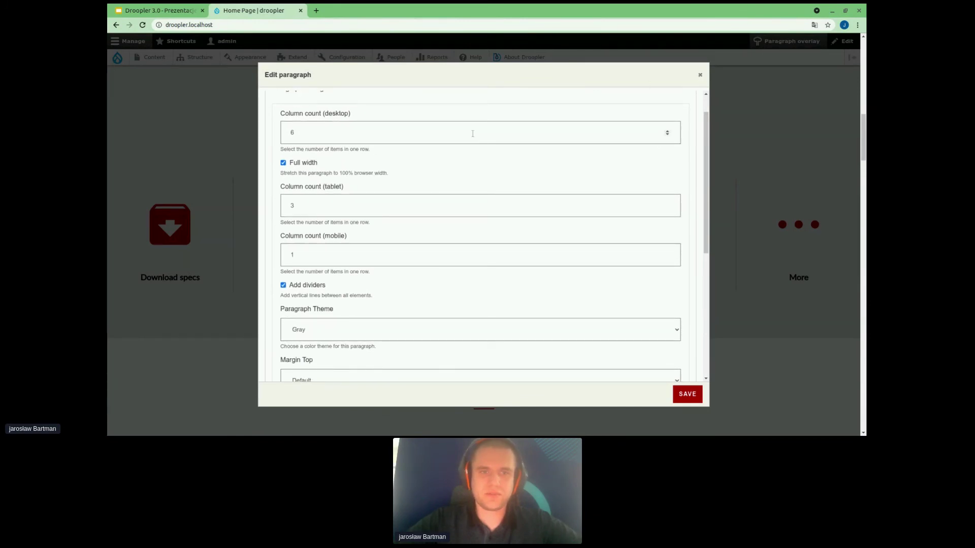
left_click_drag(326, 135, 280, 133)
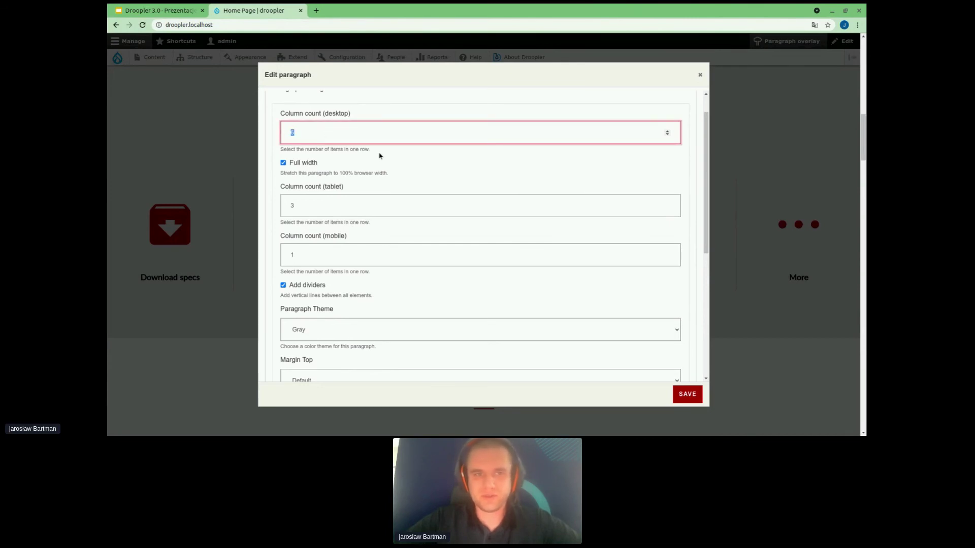
key("Tab")
key("Tab")
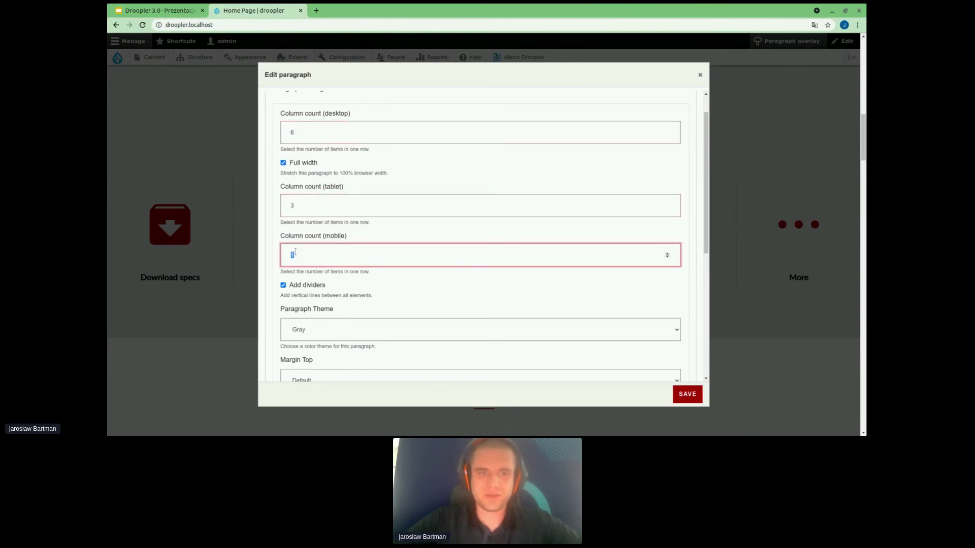
scroll(370, 246, "down", 2)
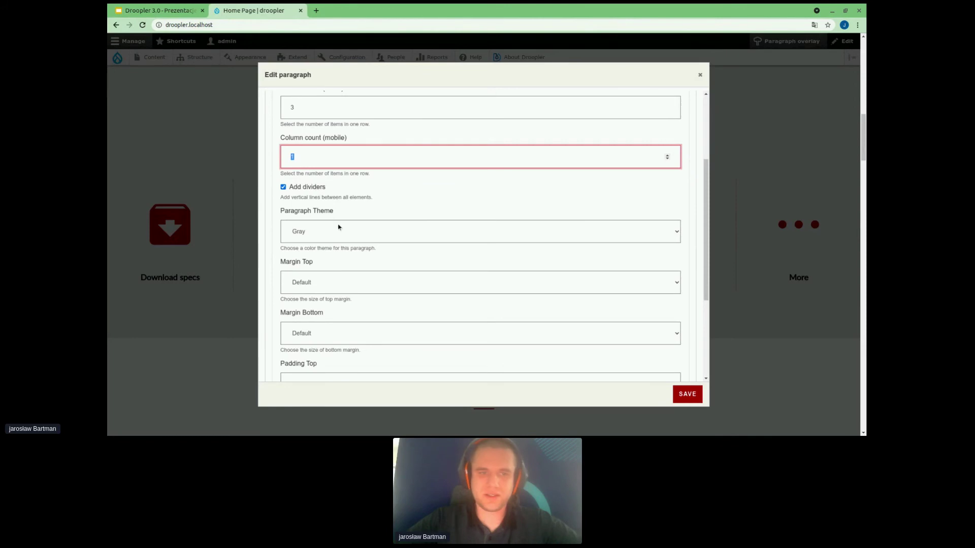
scroll(338, 227, "down", 2)
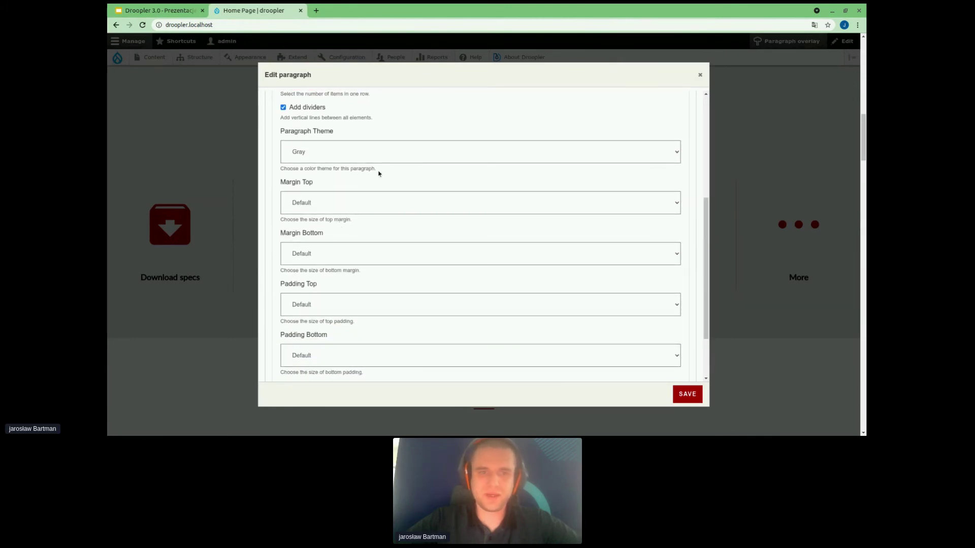
Step: Set the Top Actions paragraph's top margin to Big and its desktop column count to 3, save, and view the section
scroll(378, 173, "down", 2)
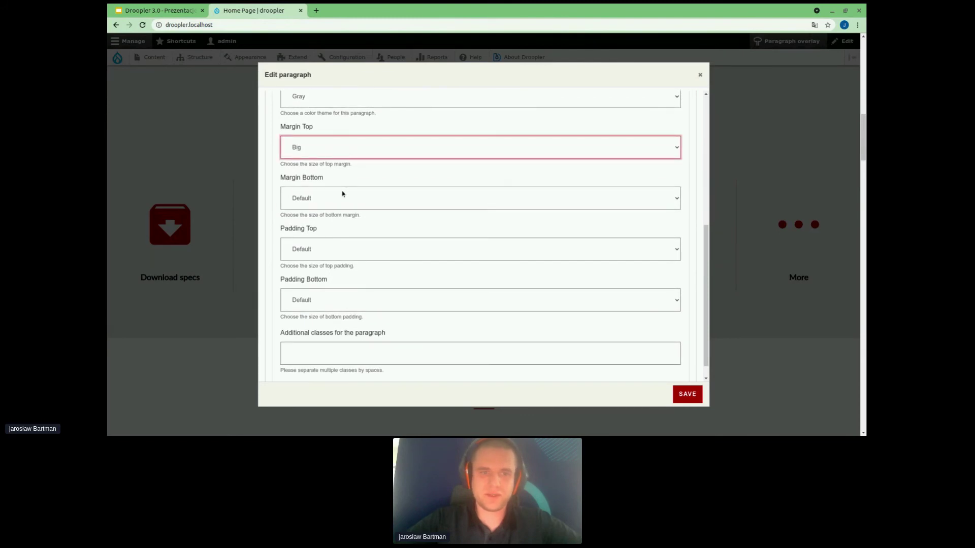
scroll(384, 231, "up", 6)
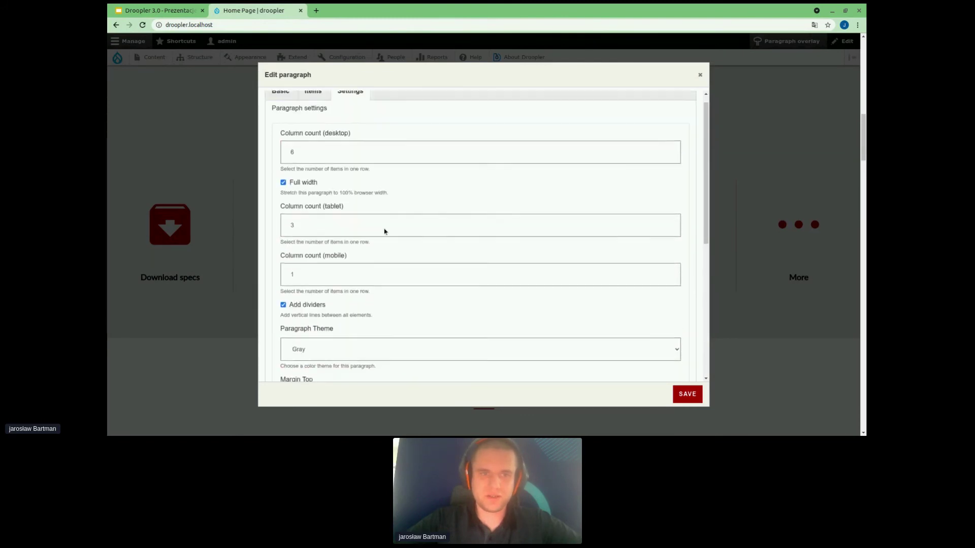
double_click(351, 164)
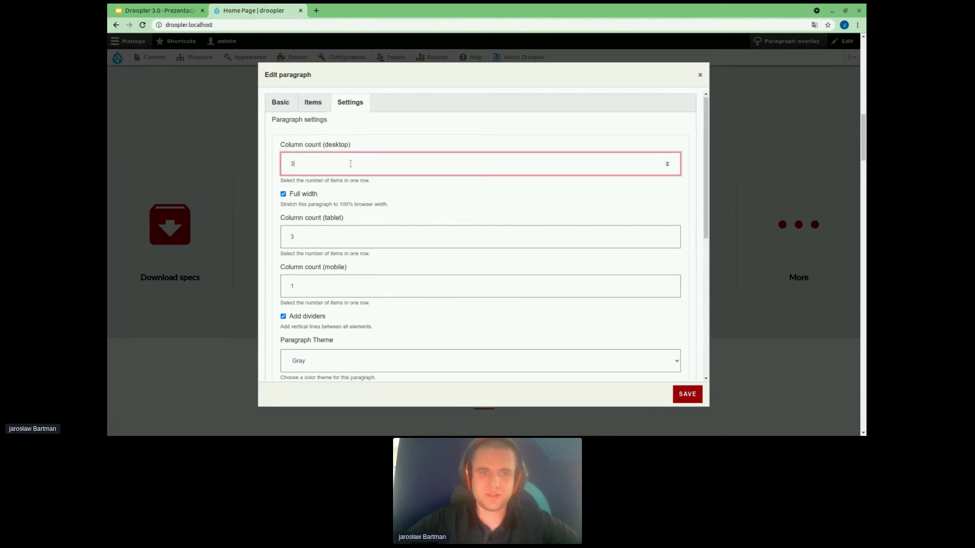
left_click(687, 394)
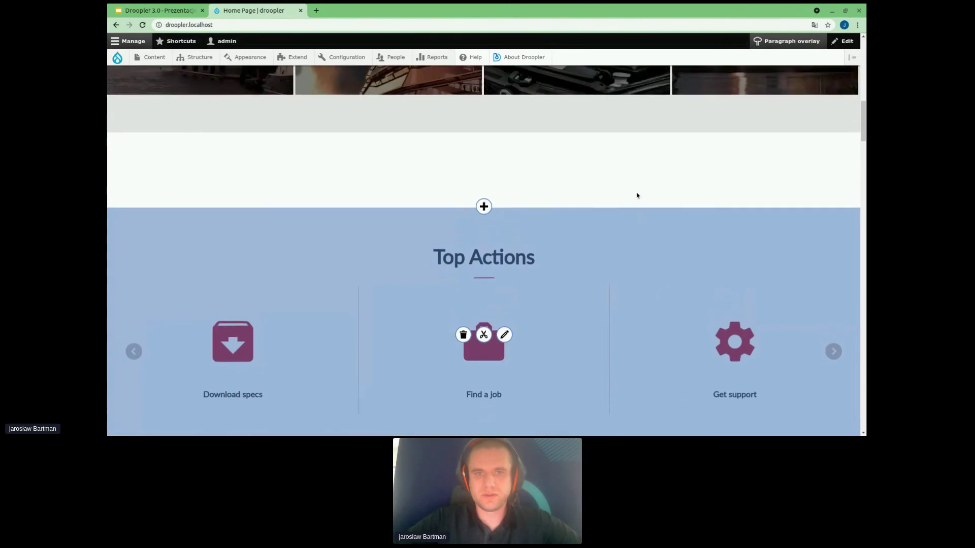
scroll(587, 165, "down", 5)
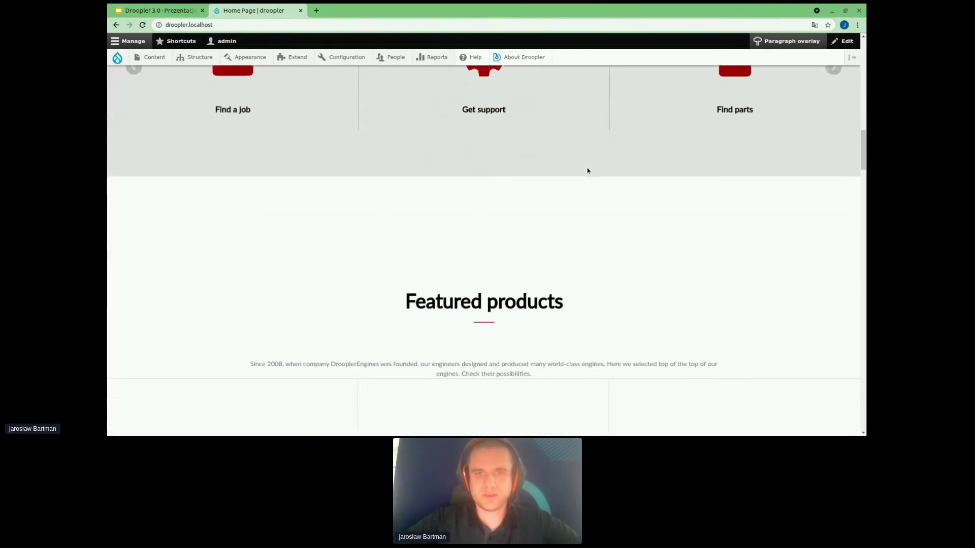
scroll(568, 200, "up", 3)
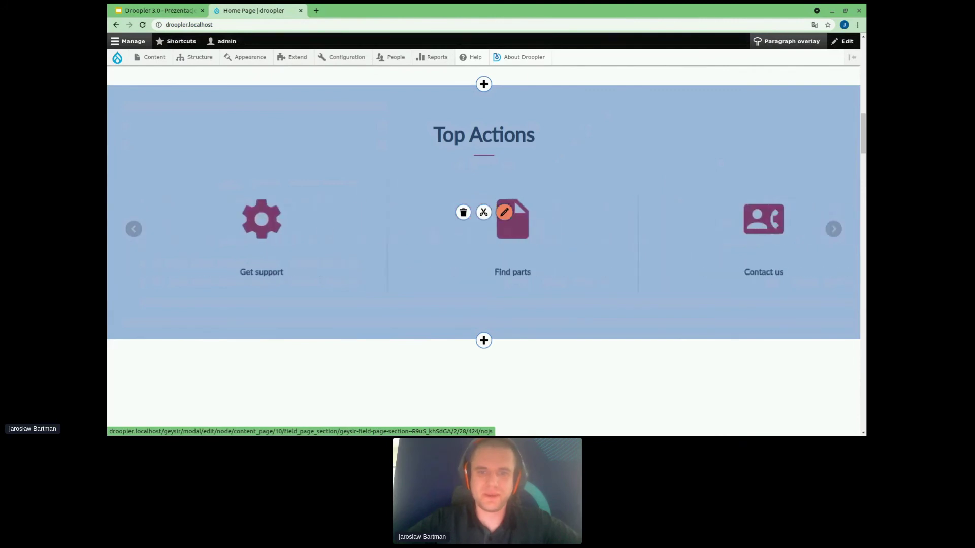
Step: Turn off the dividers in the Top Actions paragraph's settings and save the paragraph
left_click(505, 212)
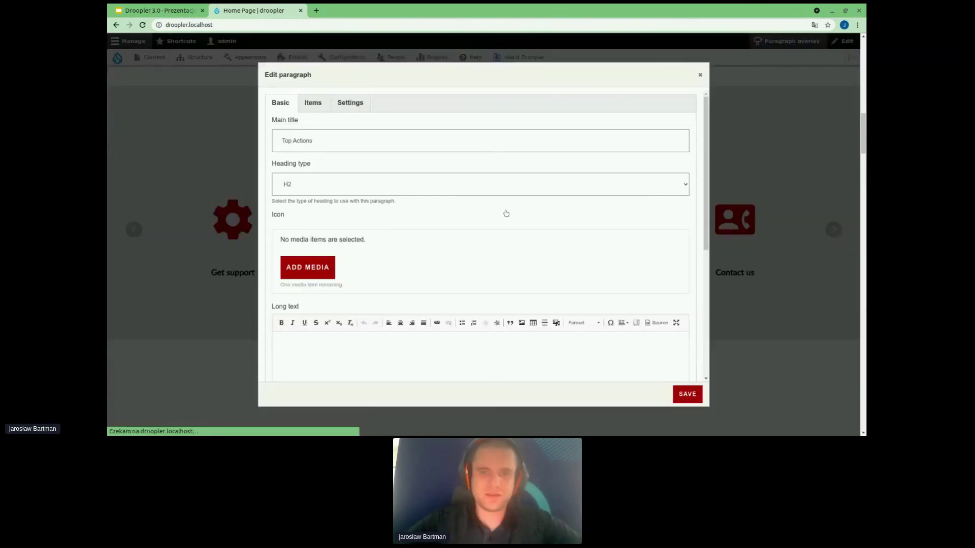
left_click(358, 104)
scroll(422, 193, "down", 1)
scroll(421, 192, "down", 2)
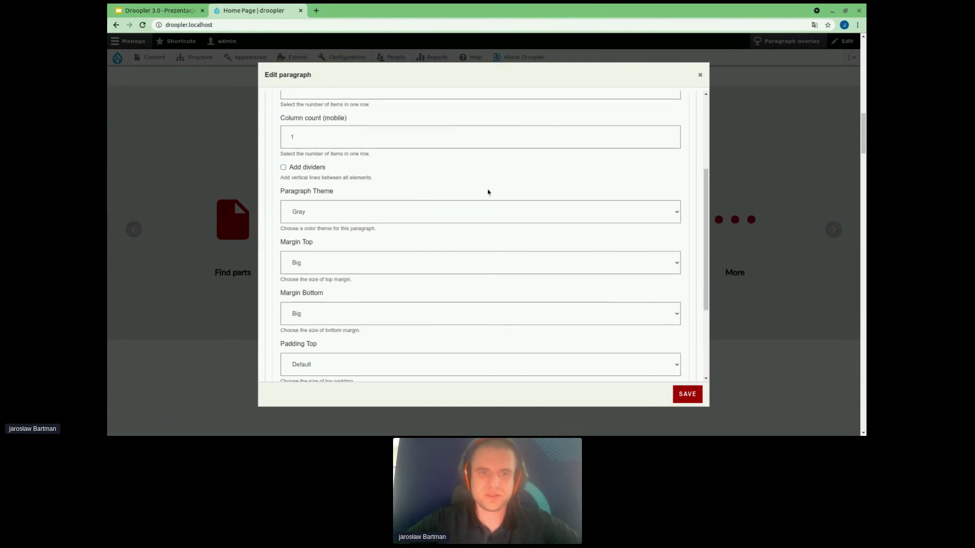
scroll(487, 192, "down", 1)
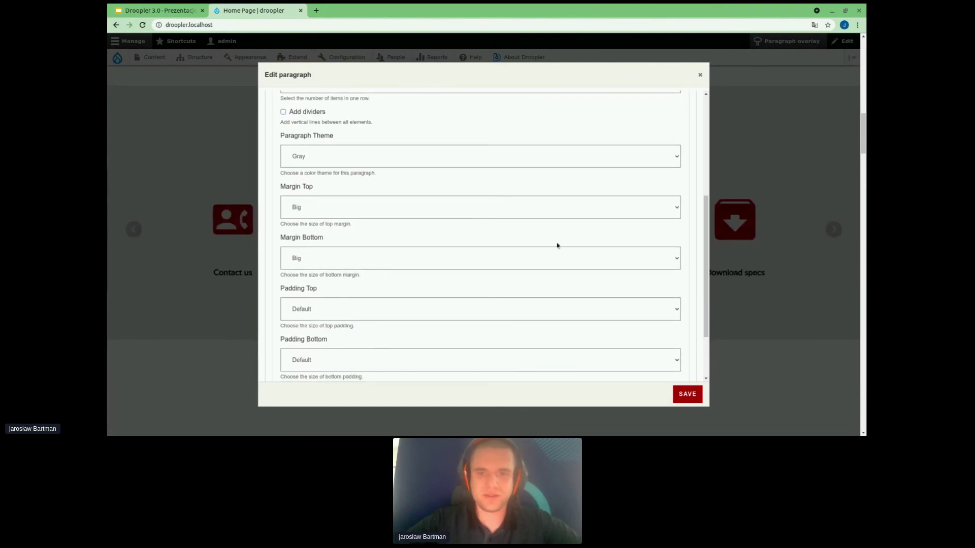
left_click(680, 390)
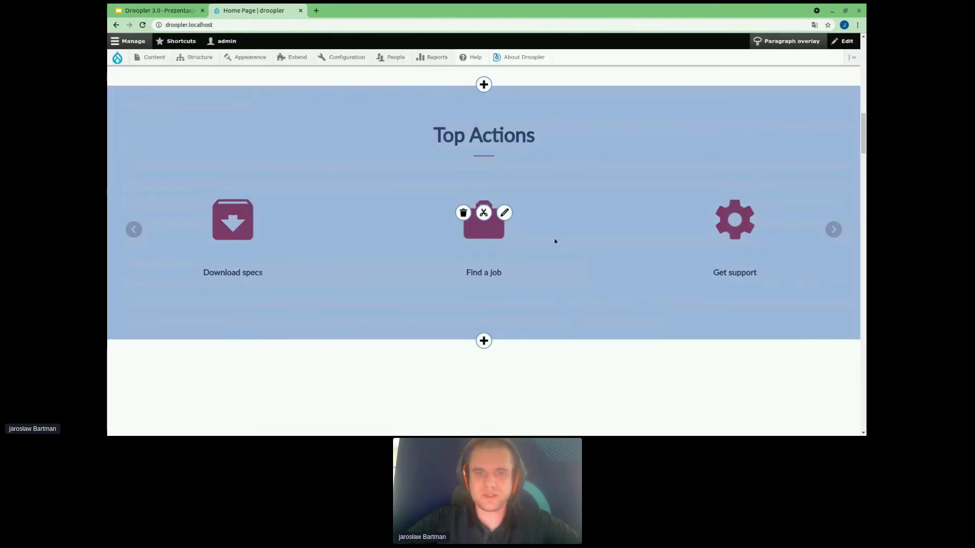
Step: Turn on dividers for the Top Actions paragraph, set its paragraph theme to Default, and save
left_click(504, 213)
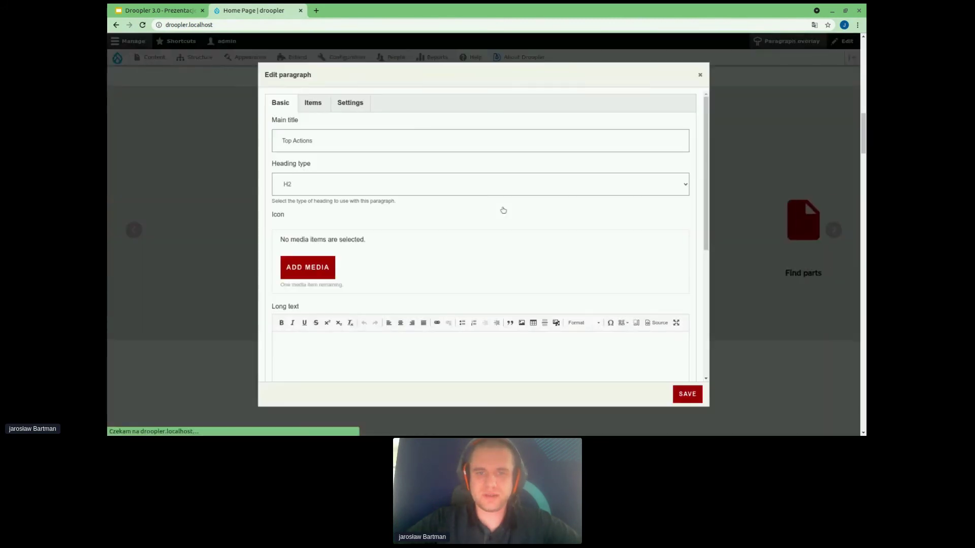
left_click(356, 105)
scroll(383, 198, "down", 5)
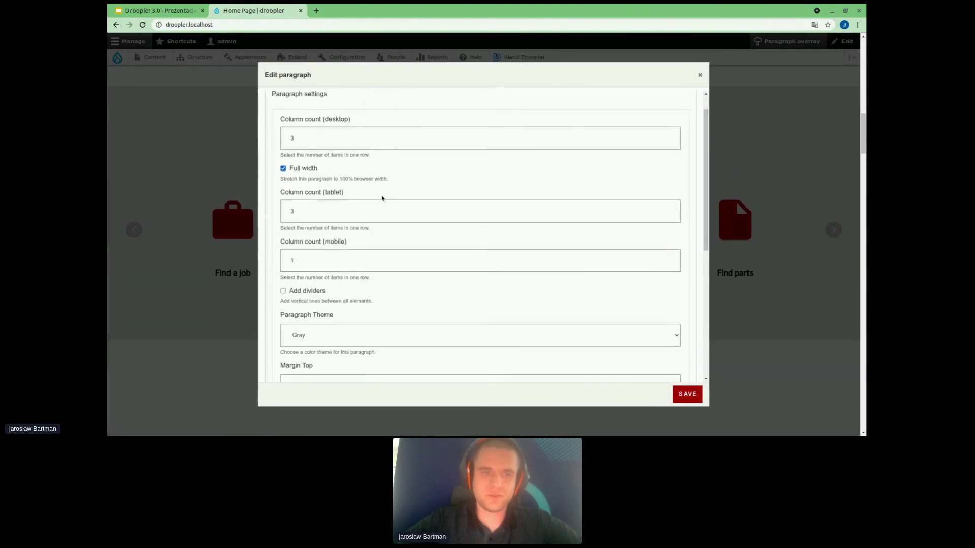
left_click(325, 187)
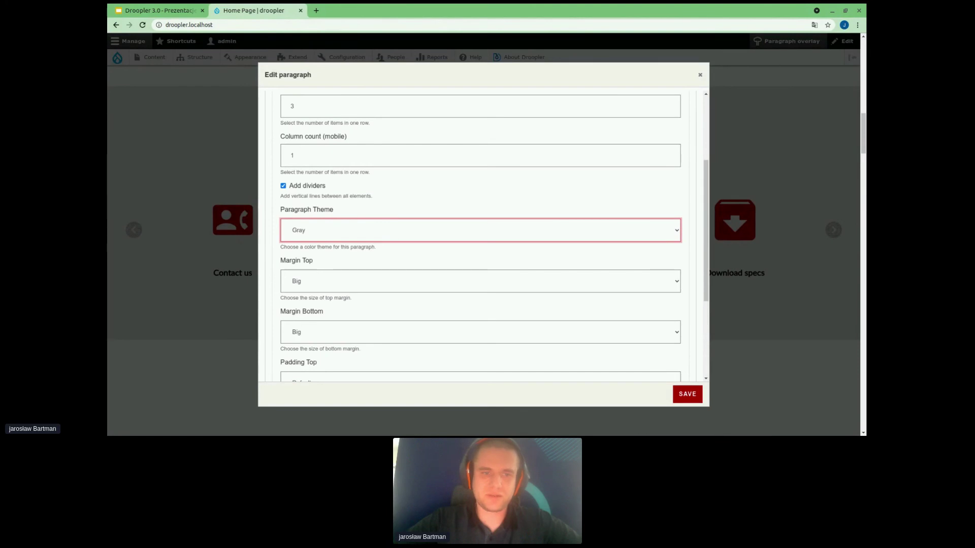
key("Up")
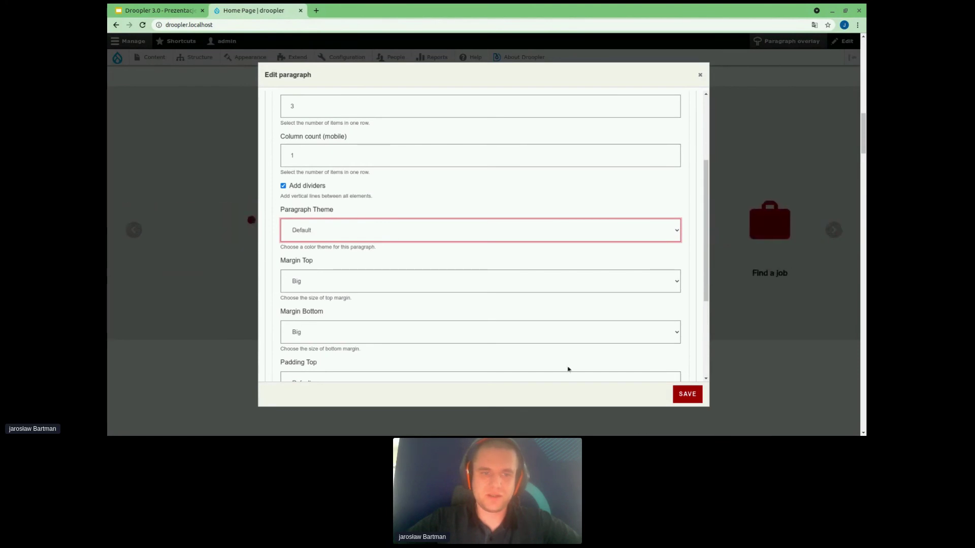
left_click(680, 394)
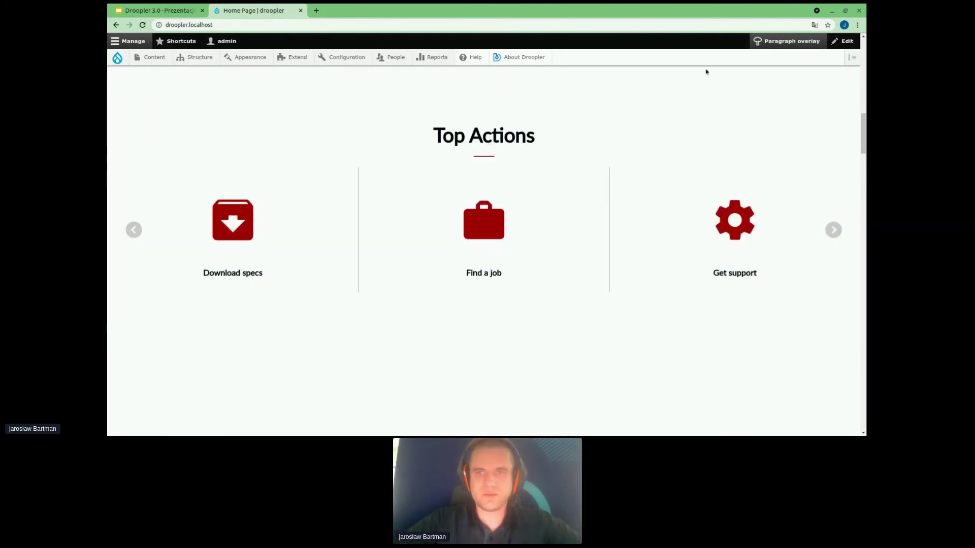
Step: Set the Top Actions paragraph's theme to Custom with a red background color, save, and view the section
scroll(706, 72, "up", 1)
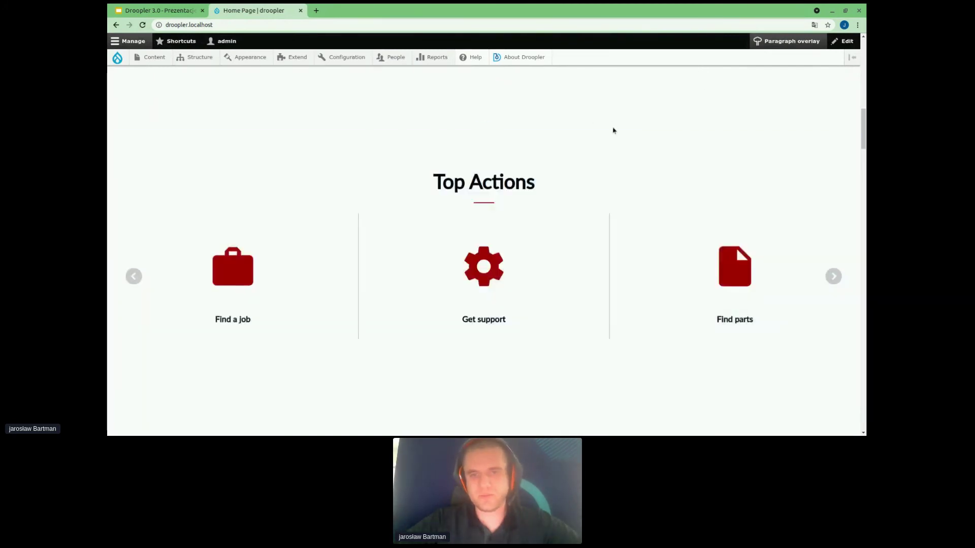
mouse_move(539, 224)
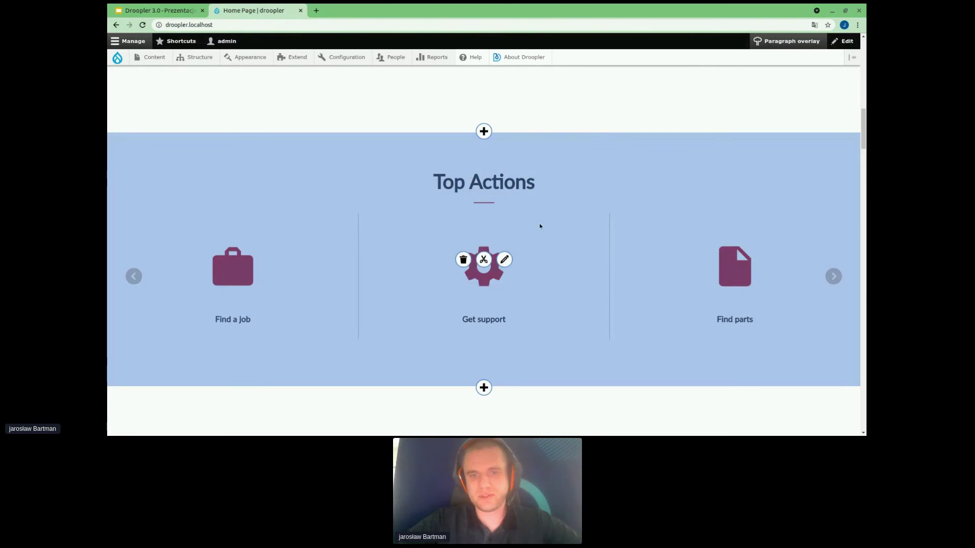
left_click(504, 259)
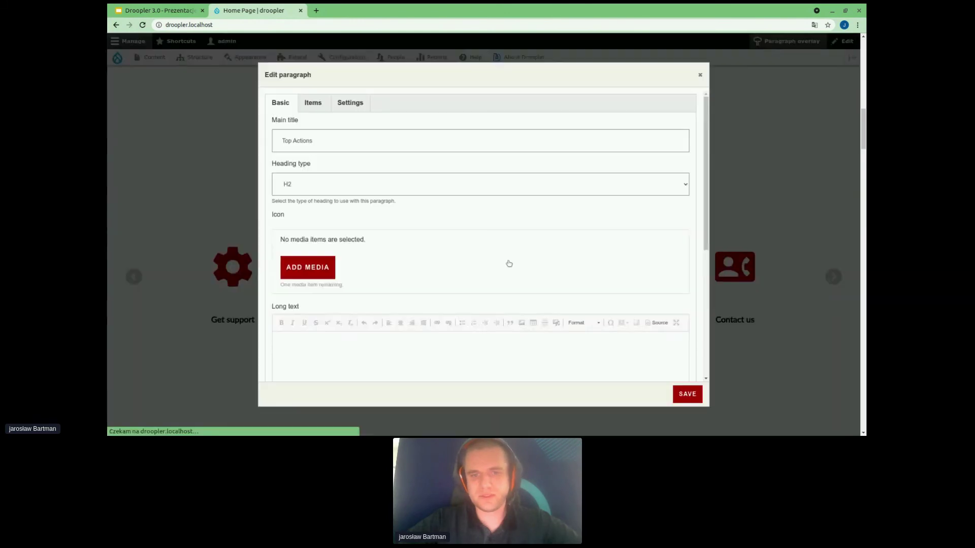
left_click(360, 105)
scroll(398, 217, "down", 5)
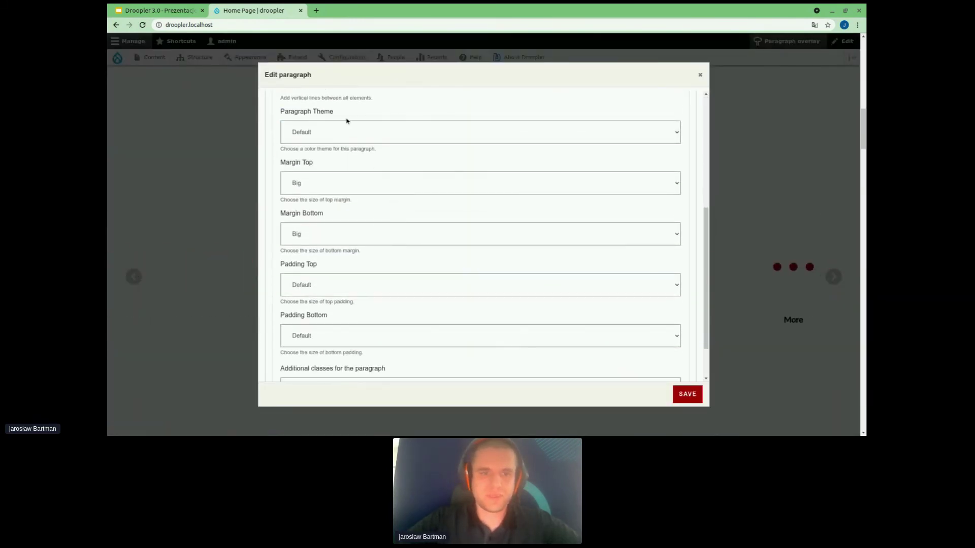
left_click(345, 138)
left_click(337, 179)
left_click(295, 175)
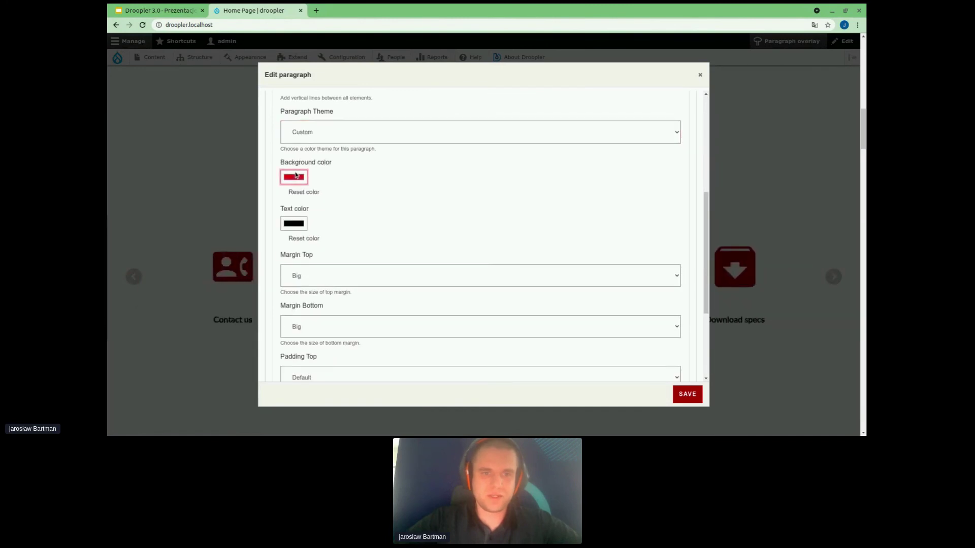
left_click(687, 394)
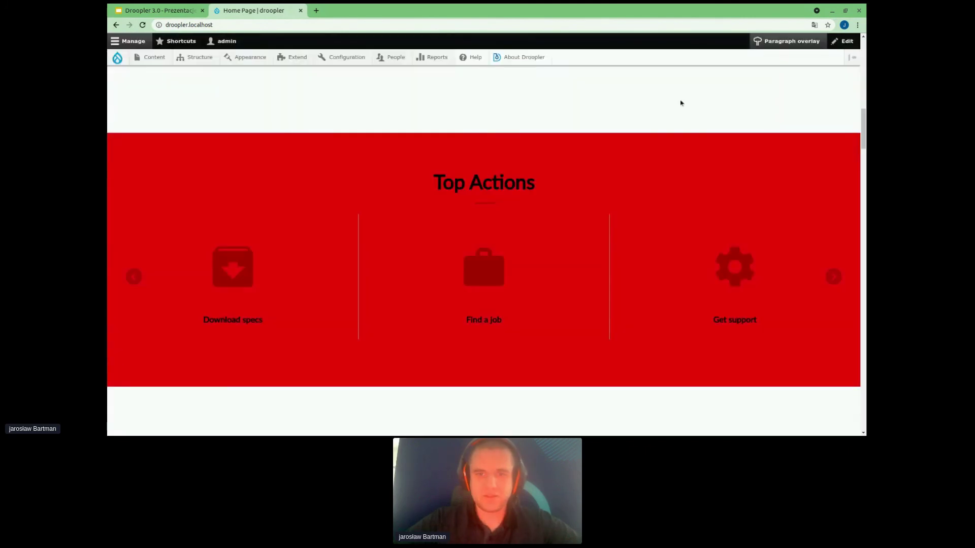
mouse_move(575, 174)
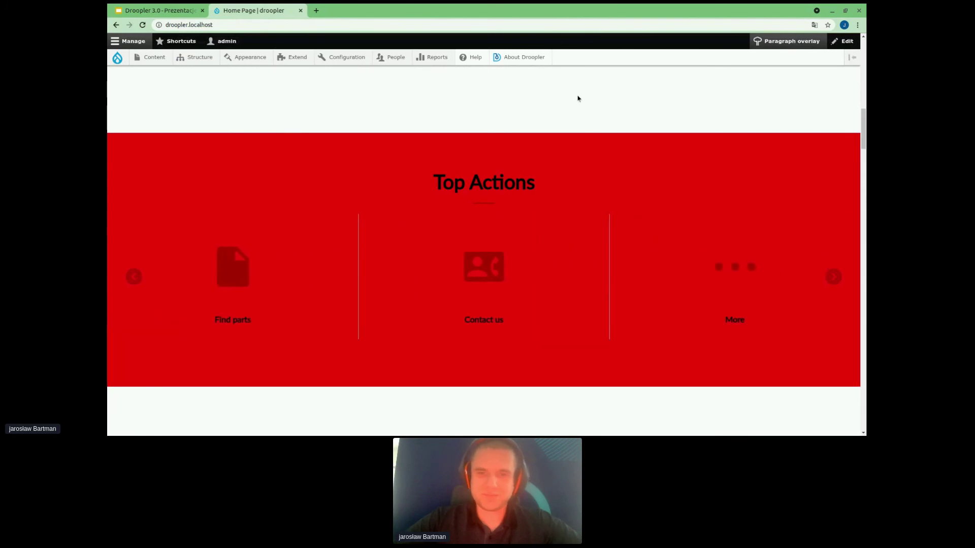
Step: Open the form display management page of the Banner paragraph type
scroll(578, 98, "up", 10)
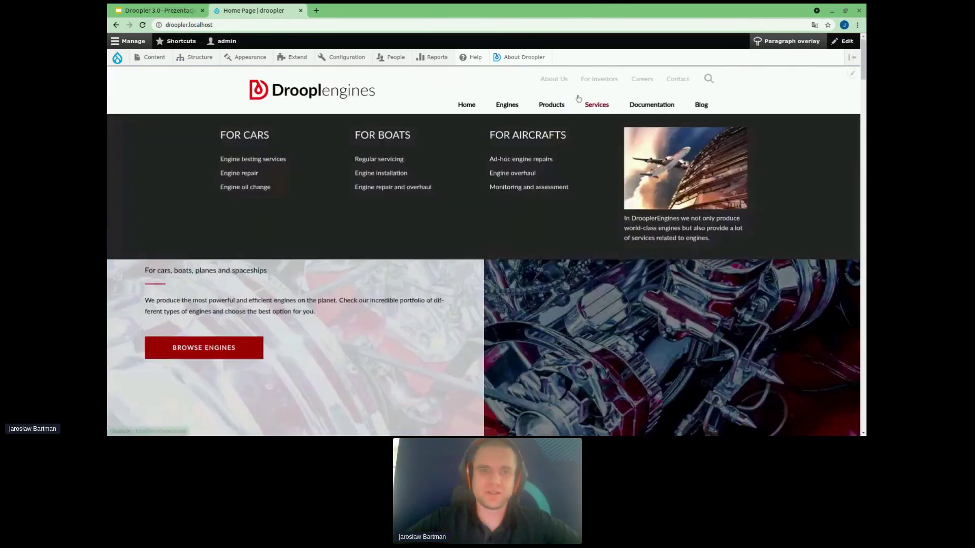
mouse_move(198, 58)
mouse_move(210, 196)
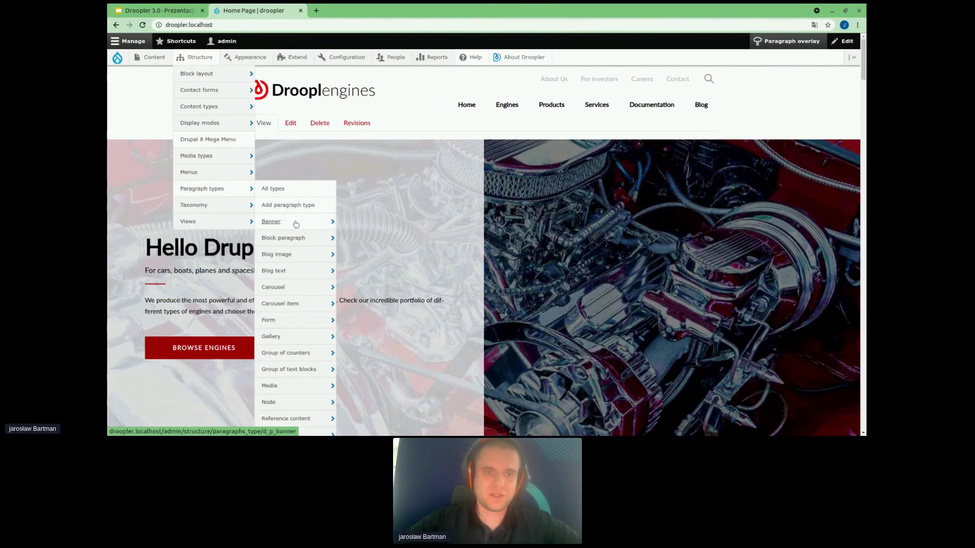
mouse_move(296, 224)
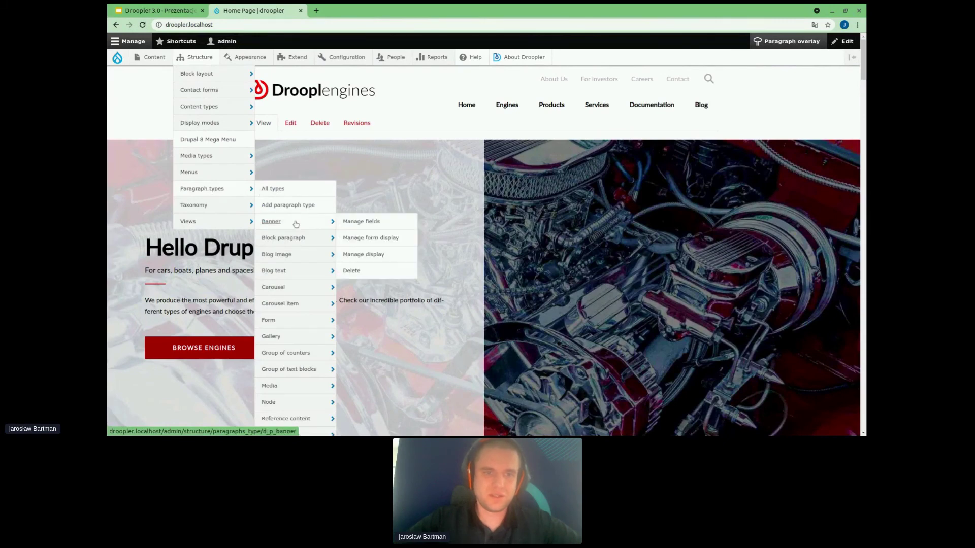
left_click(365, 237)
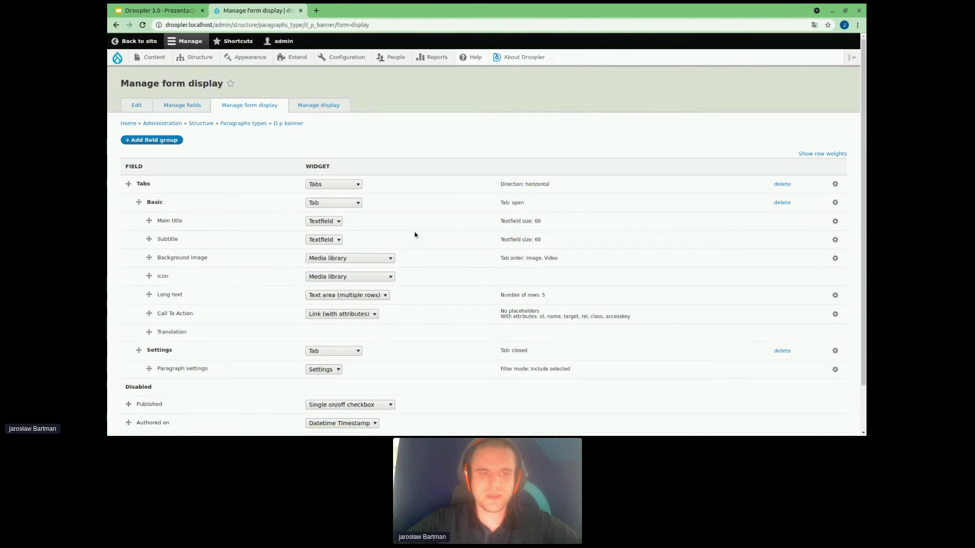
Step: Open the widget settings of the Paragraph settings field, expand the allowed settings, and examine which ones are included for the banner
scroll(414, 235, "down", 2)
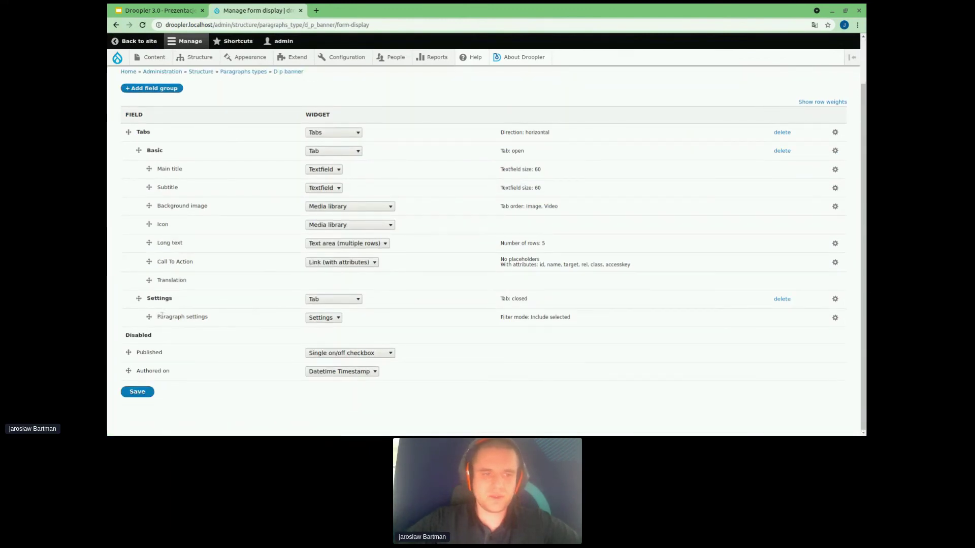
left_click(835, 318)
scroll(660, 325, "down", 2)
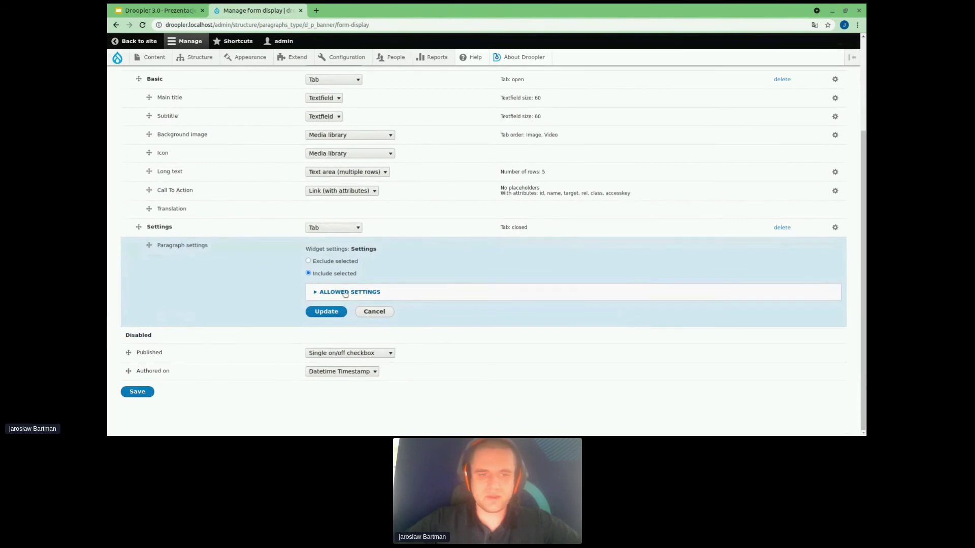
left_click(344, 291)
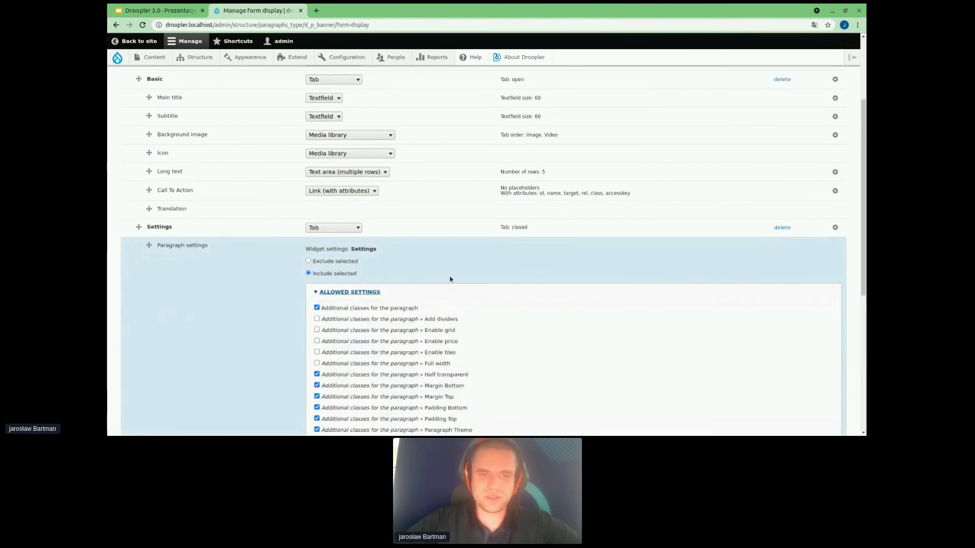
scroll(449, 279, "down", 4)
scroll(450, 278, "down", 2)
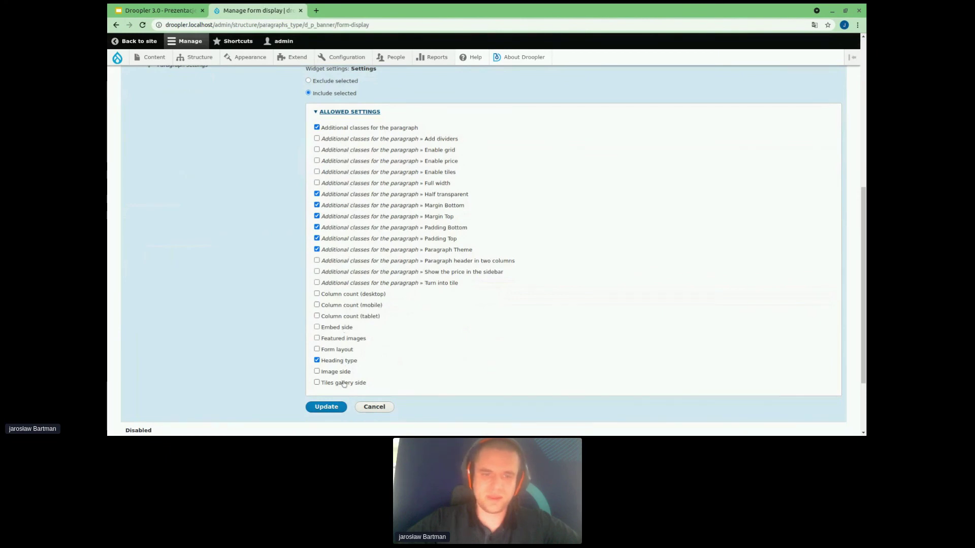
left_click_drag(368, 383, 349, 239)
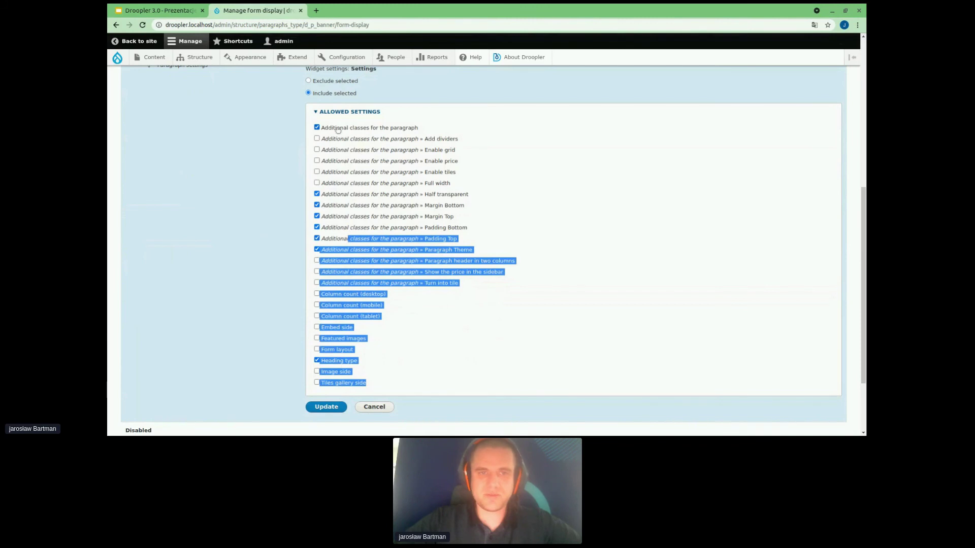
left_click(265, 174)
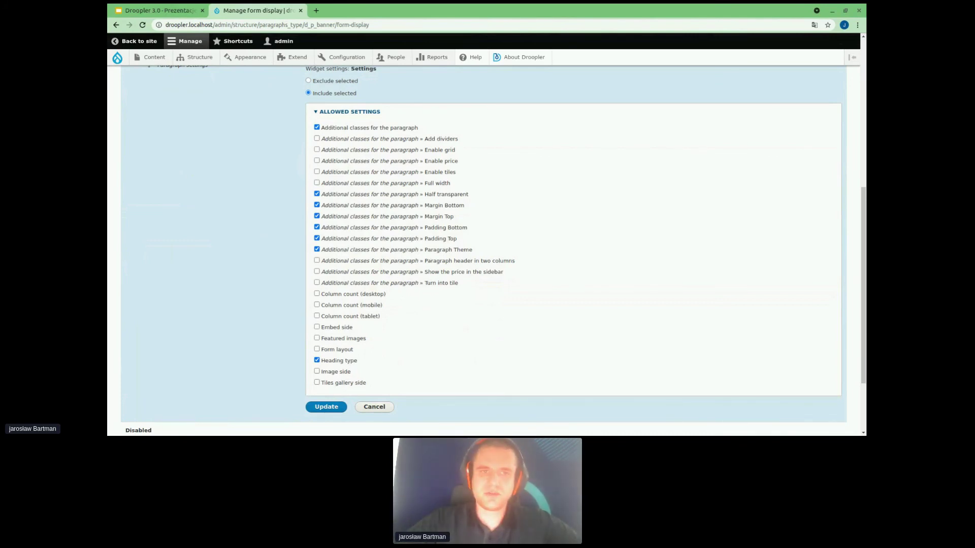
scroll(510, 152, "up", 1)
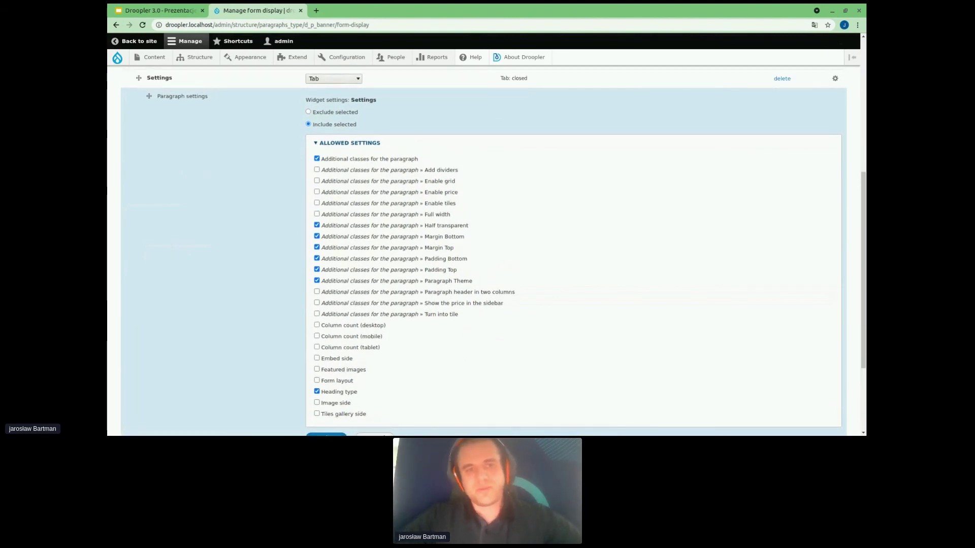
scroll(487, 243, "up", 1)
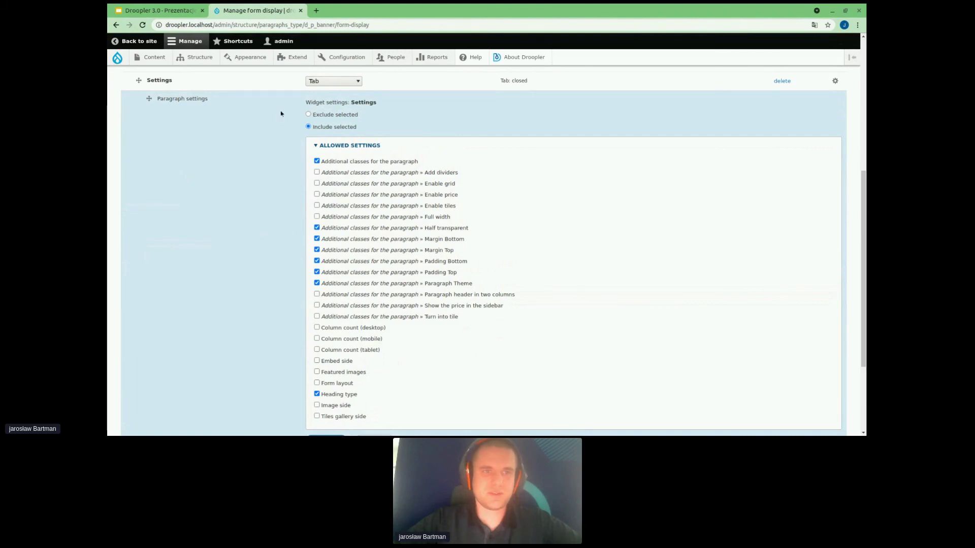
Step: Switch to the Droopler 3.0 presentation, show the "Pytania?" slide, and return to the Banner form display page
left_click(161, 10)
scroll(163, 253, "down", 3)
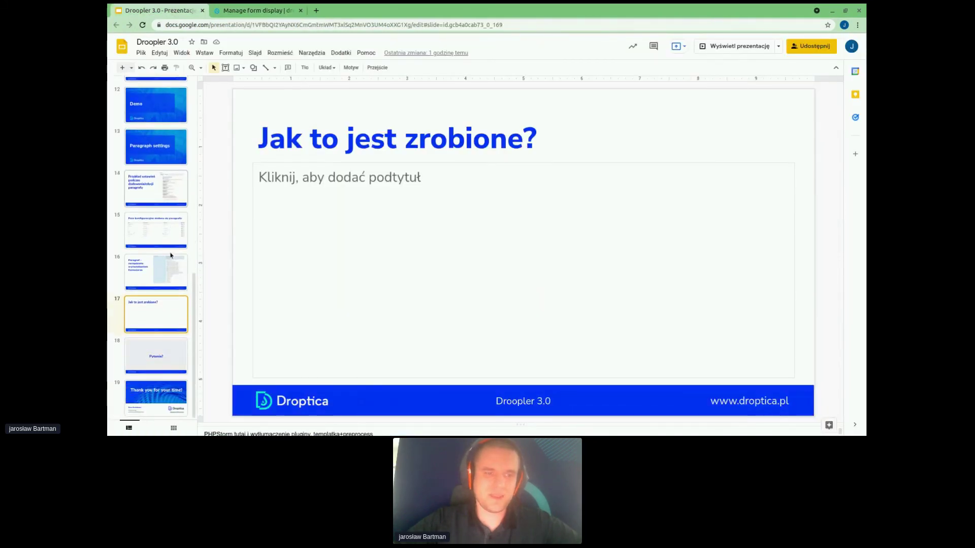
left_click(155, 347)
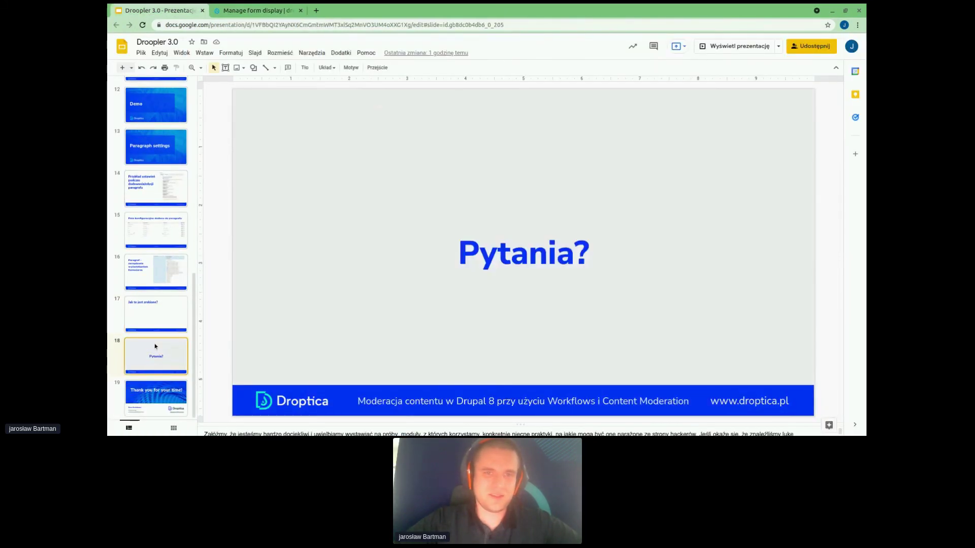
left_click(237, 11)
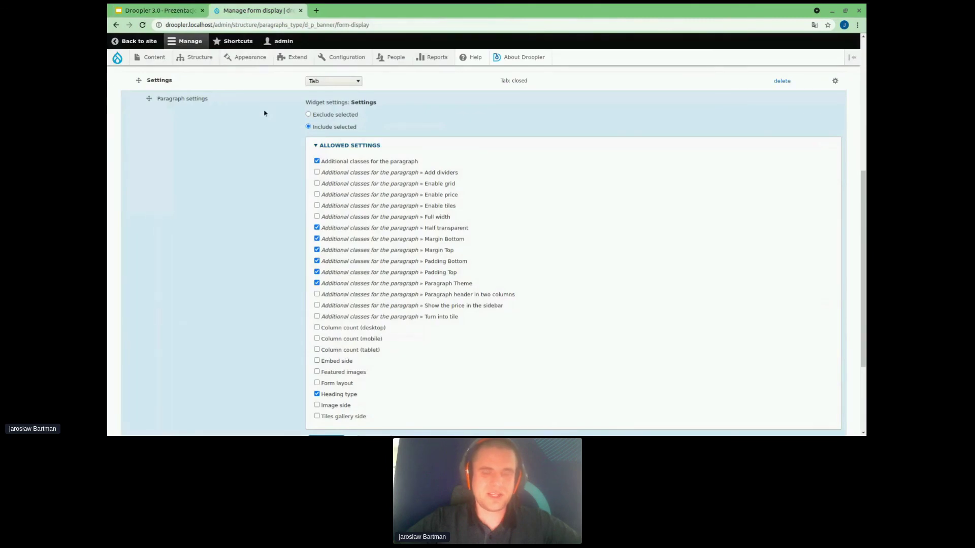